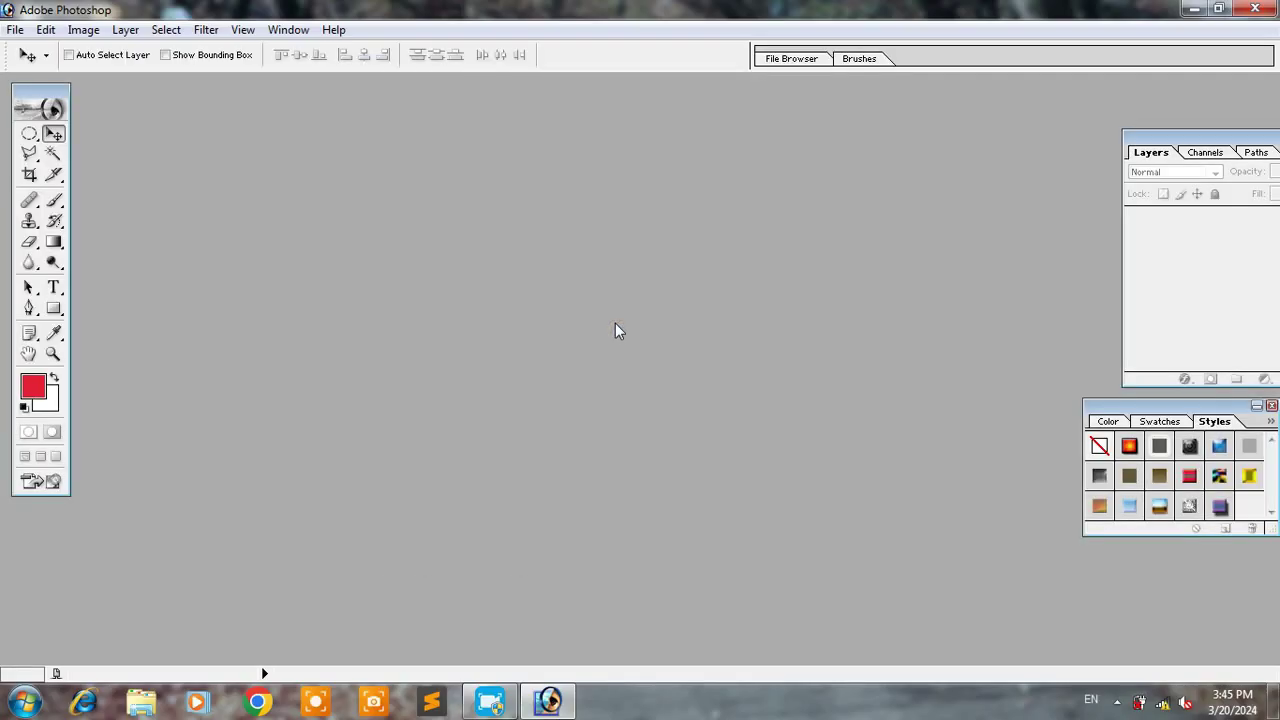
# Create a blank white 1200×800 px, 300 ppi document, maximized and fit to the window.
pyautogui.hotkey('ctrl', 'n')
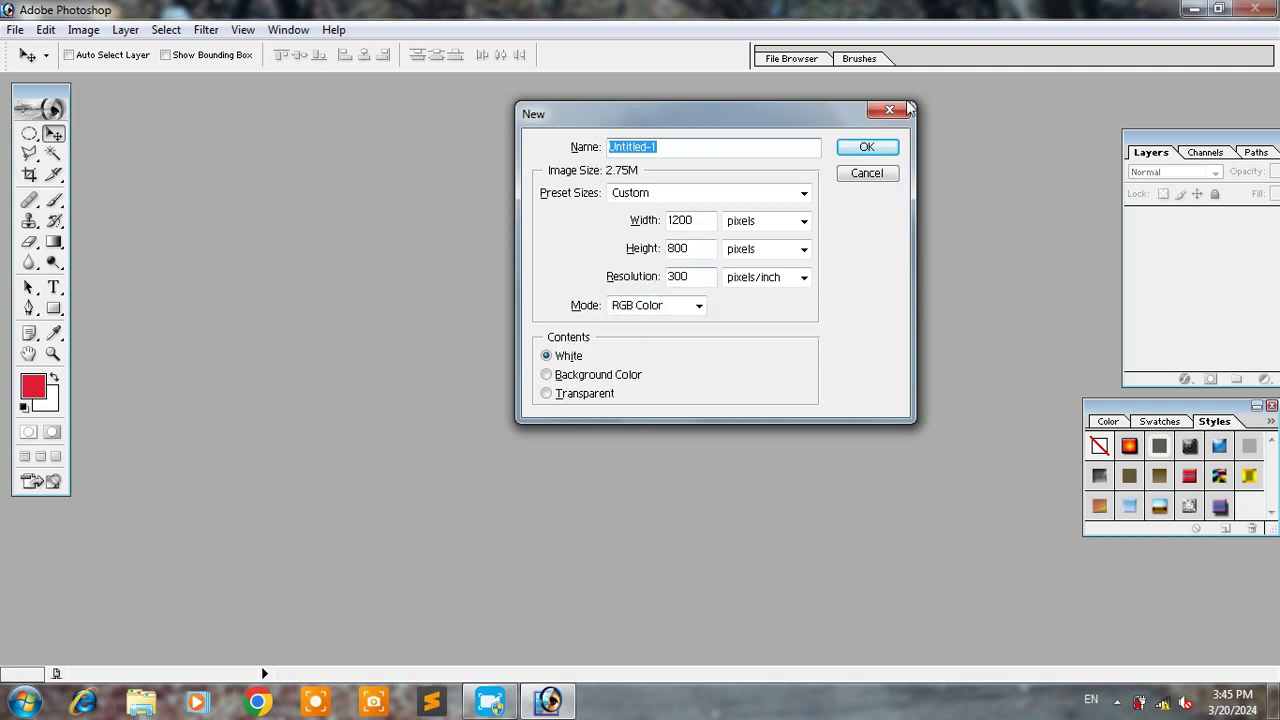
pyautogui.click(862, 149)
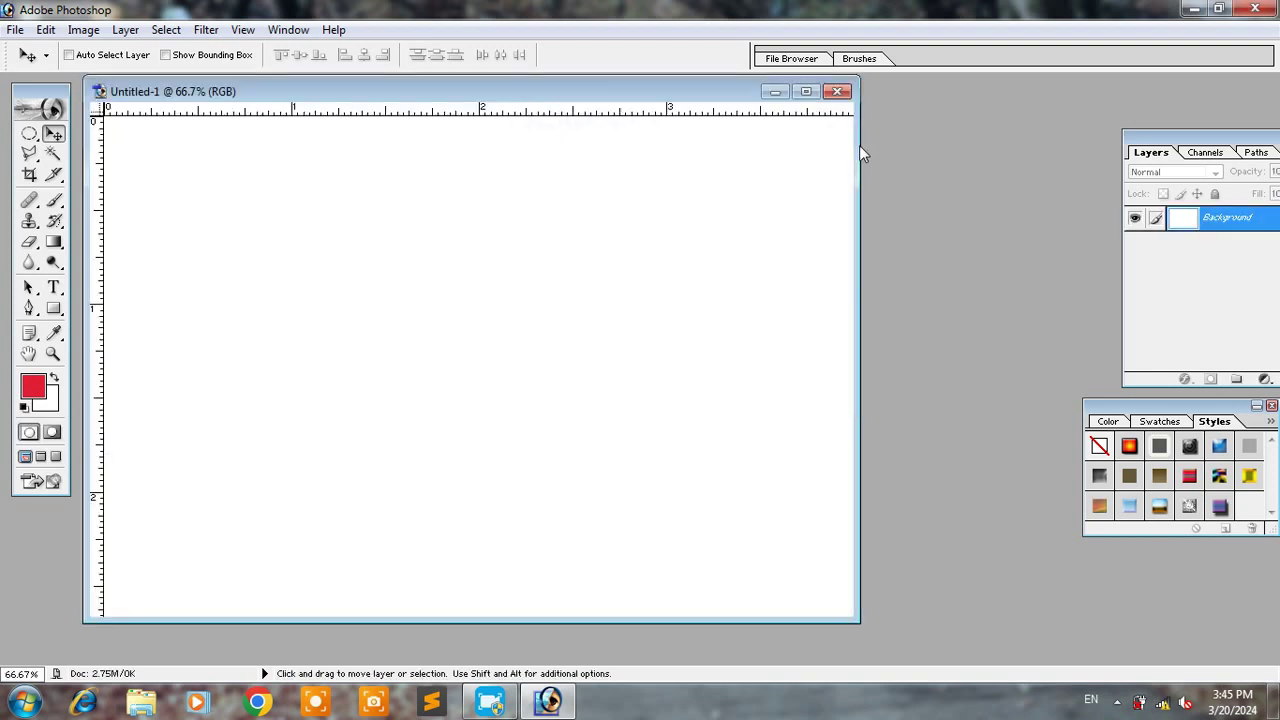
pyautogui.click(806, 91)
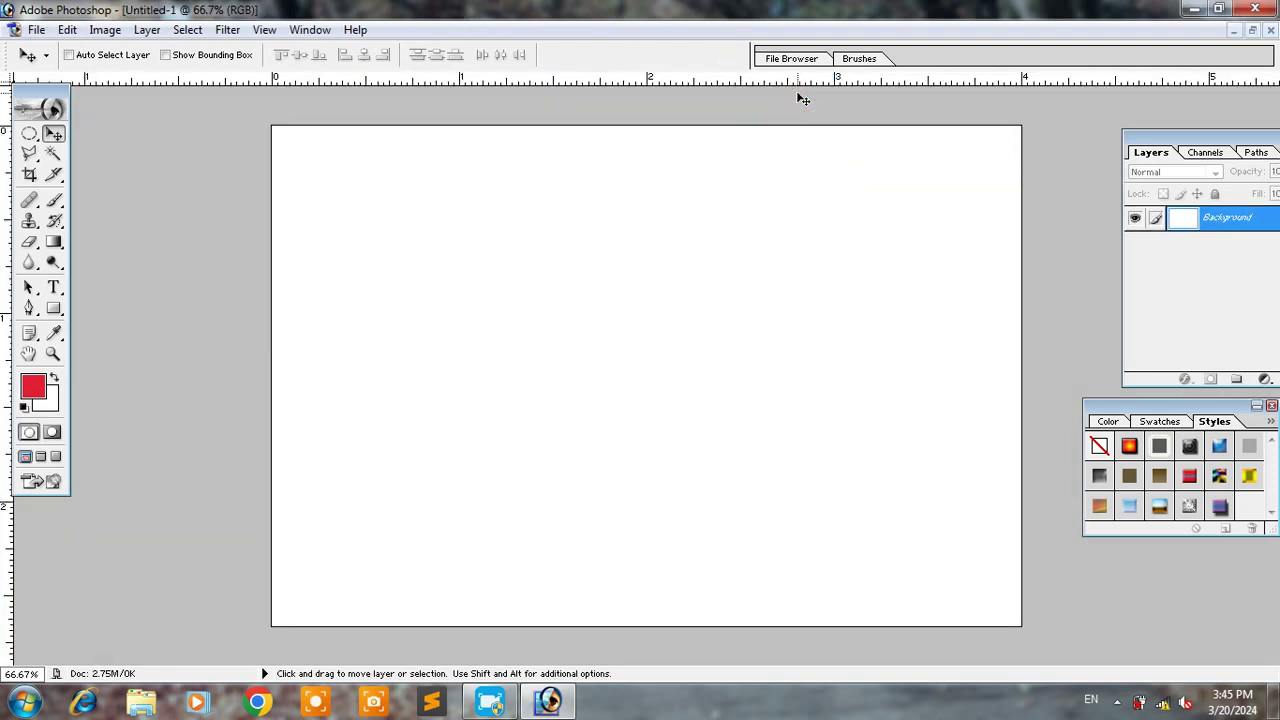
pyautogui.hotkey('ctrl', '0')
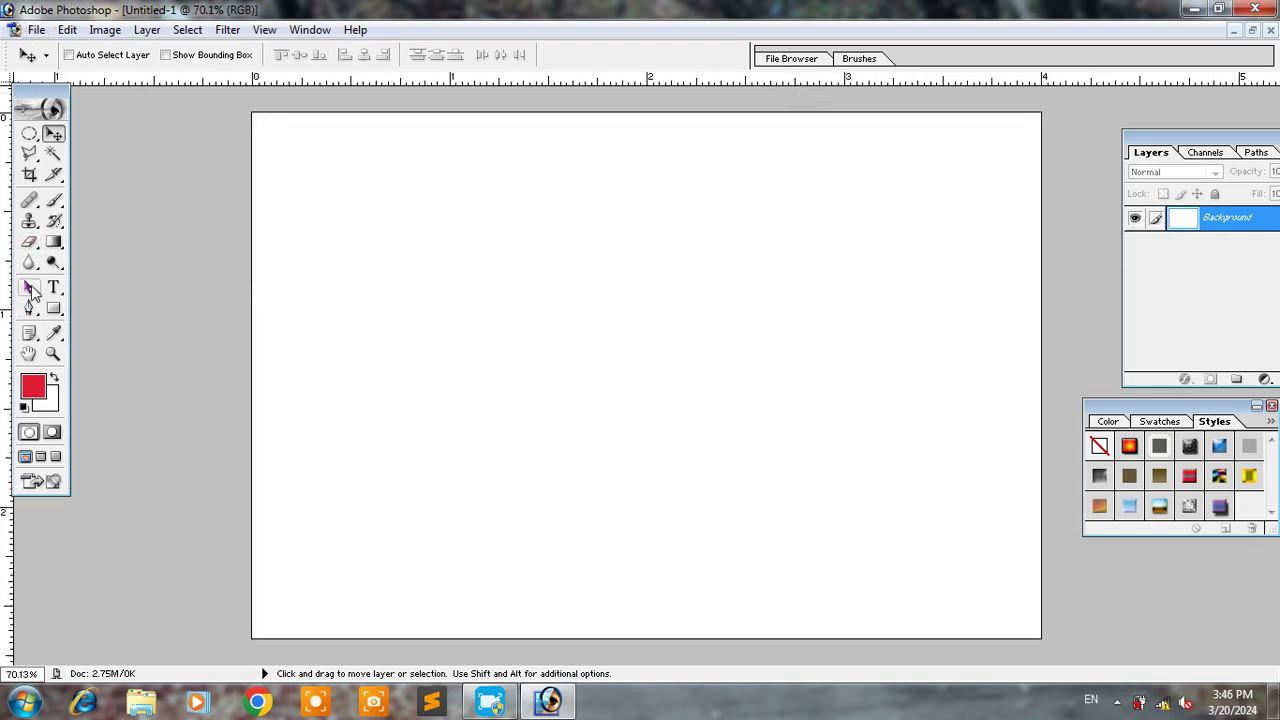
# With the Pen tool, set the flag's straight vertical left edge from bottom-left to top.
pyautogui.click(28, 288)
pyautogui.click(29, 309)
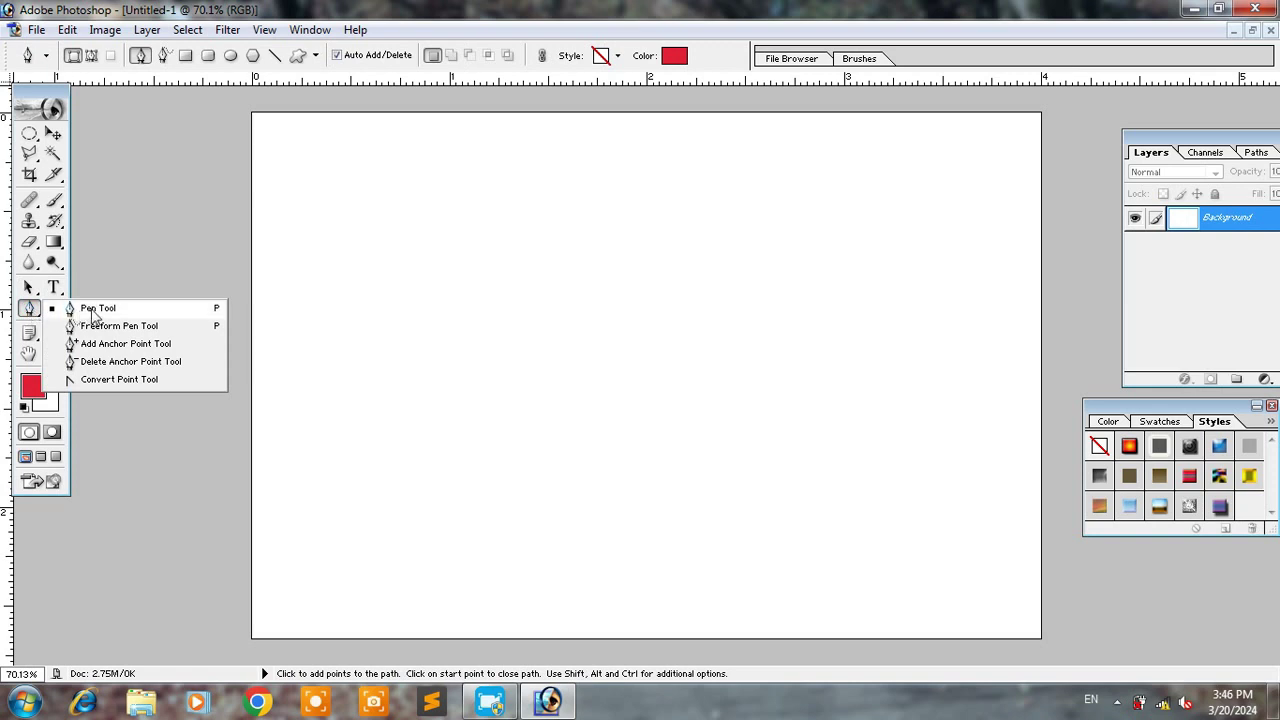
pyautogui.click(92, 312)
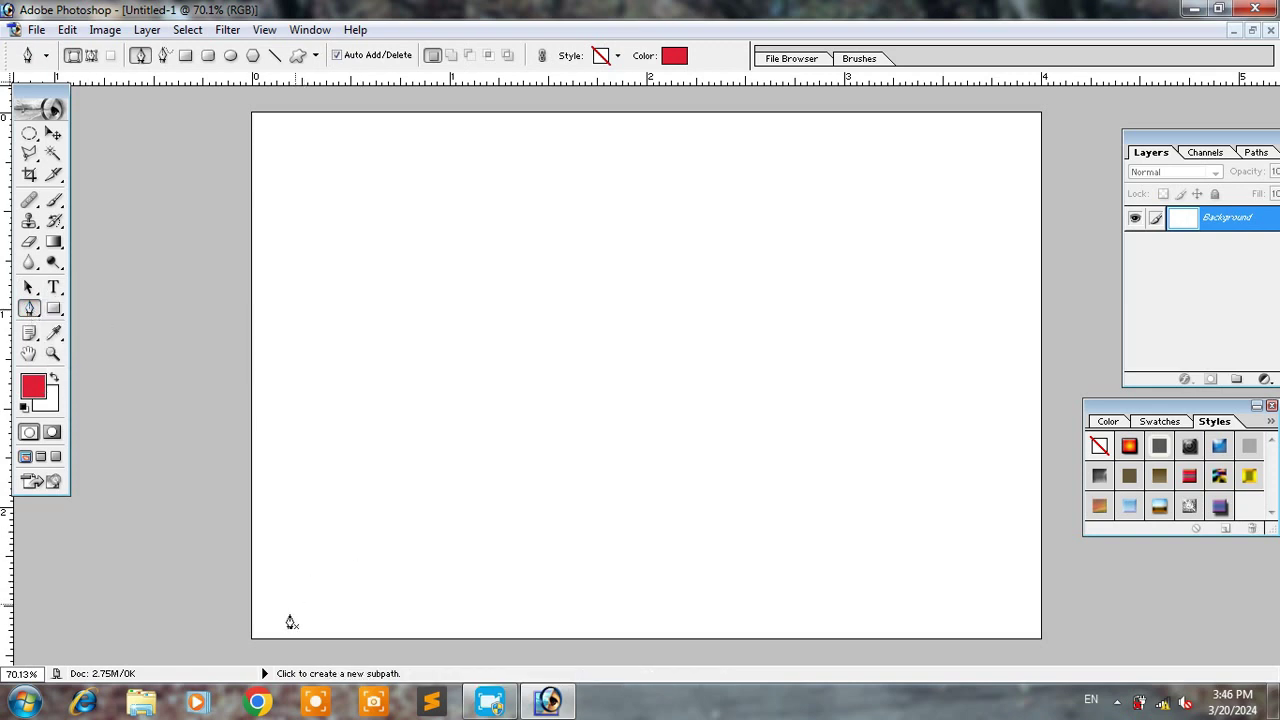
pyautogui.click(275, 629)
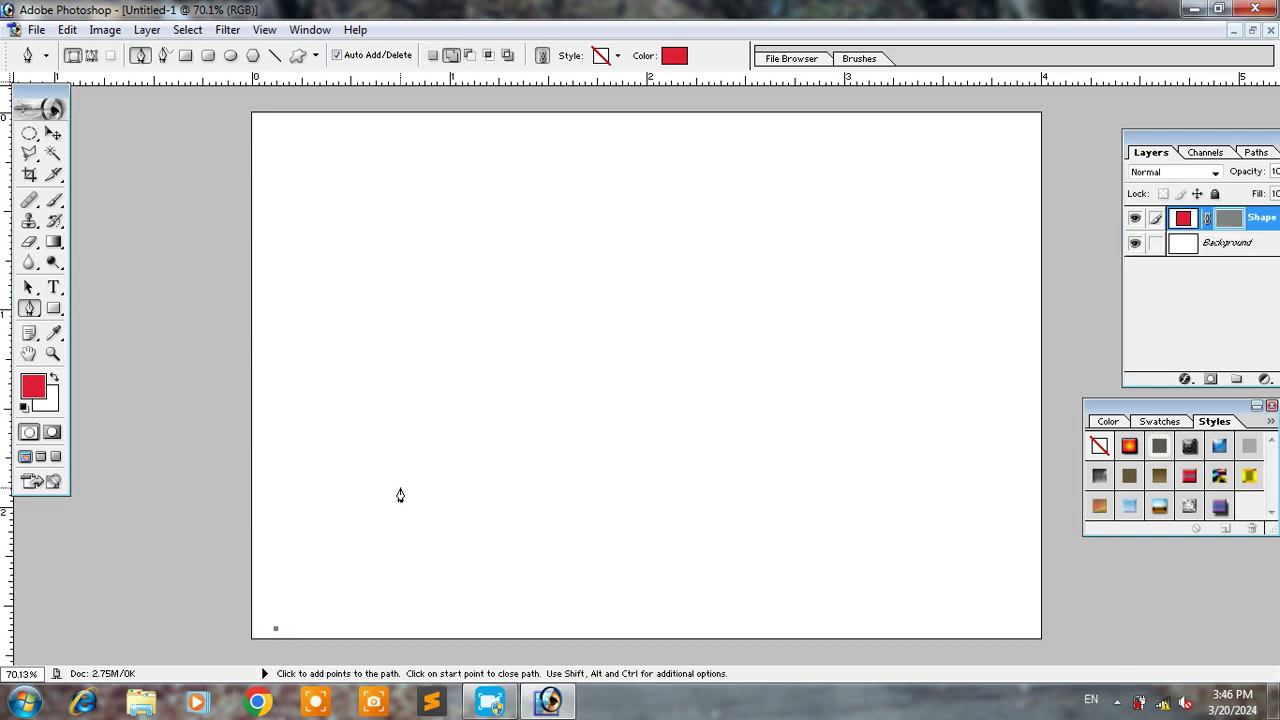
pyautogui.click(302, 126)
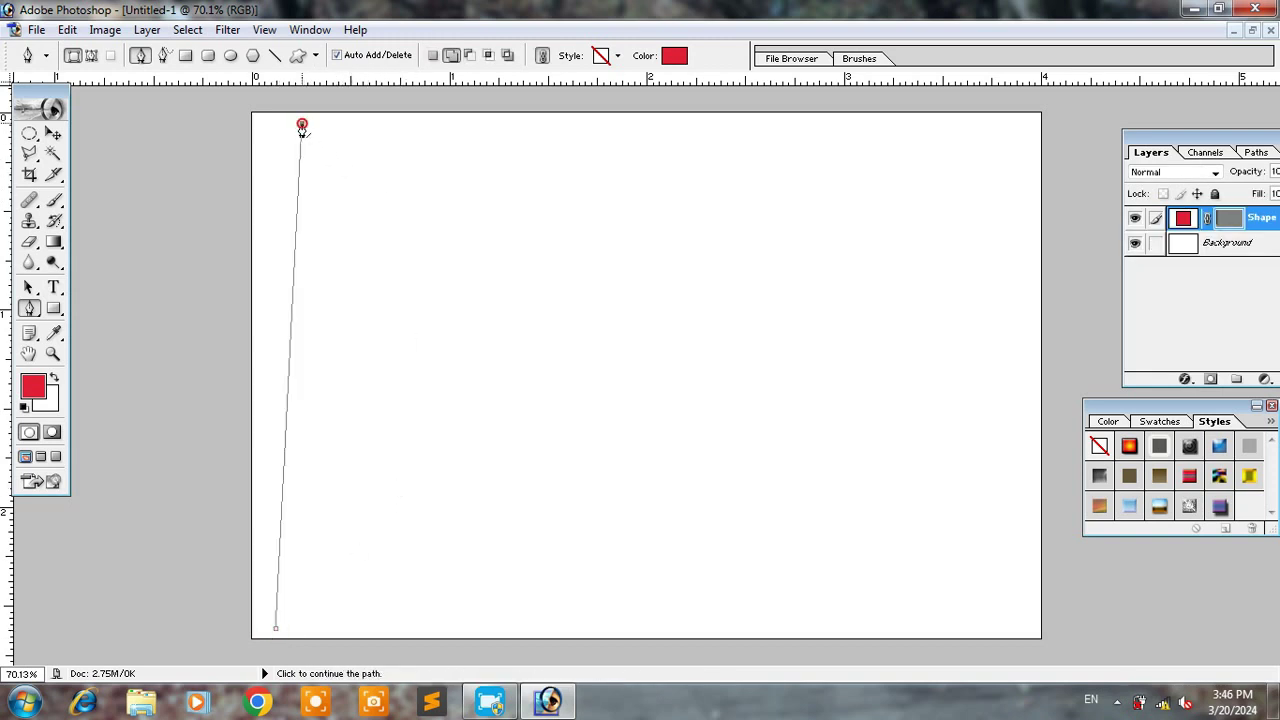
pyautogui.hotkey('ctrl', 'z')
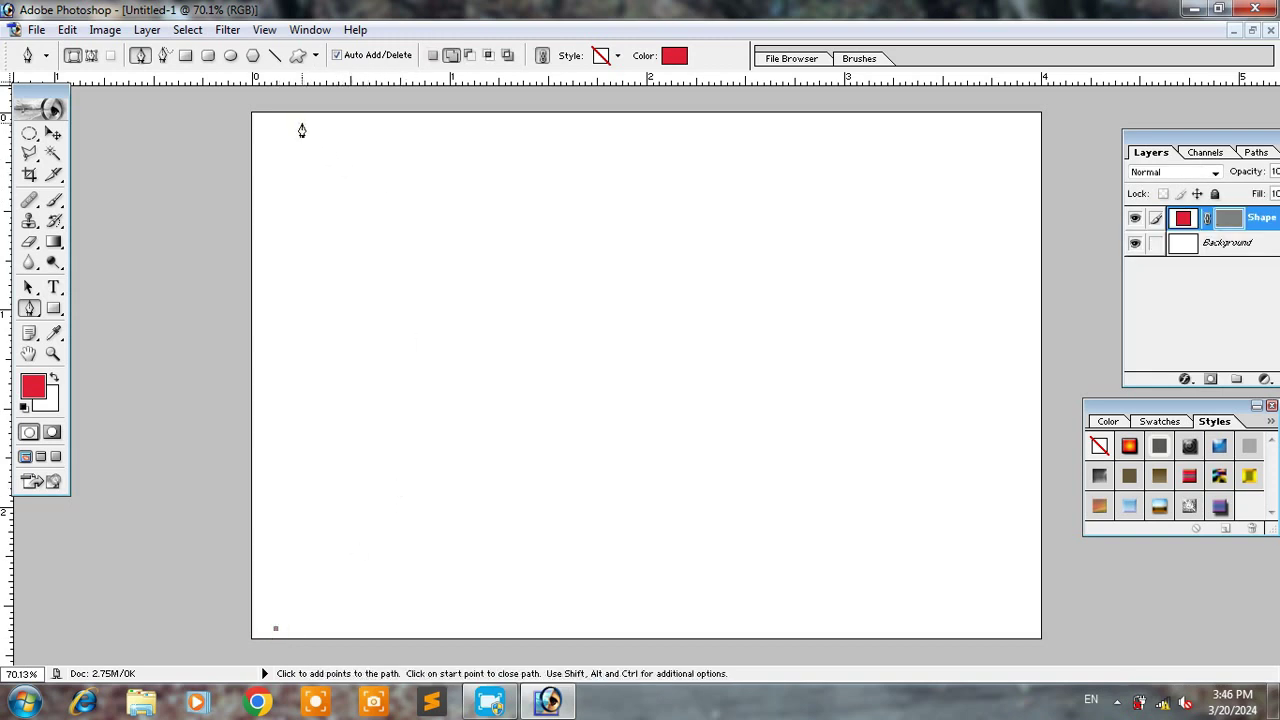
pyautogui.press('shift')
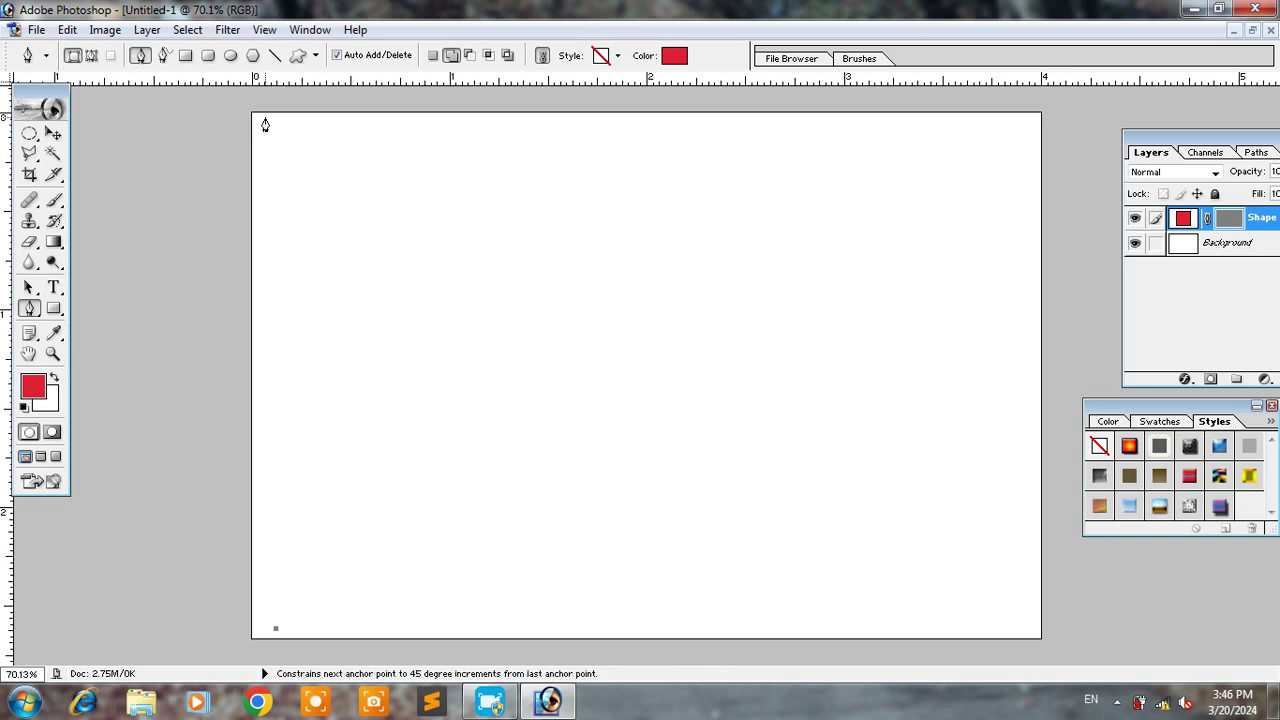
pyautogui.keyDown('shift'); pyautogui.click(265, 123); pyautogui.keyUp('shift')
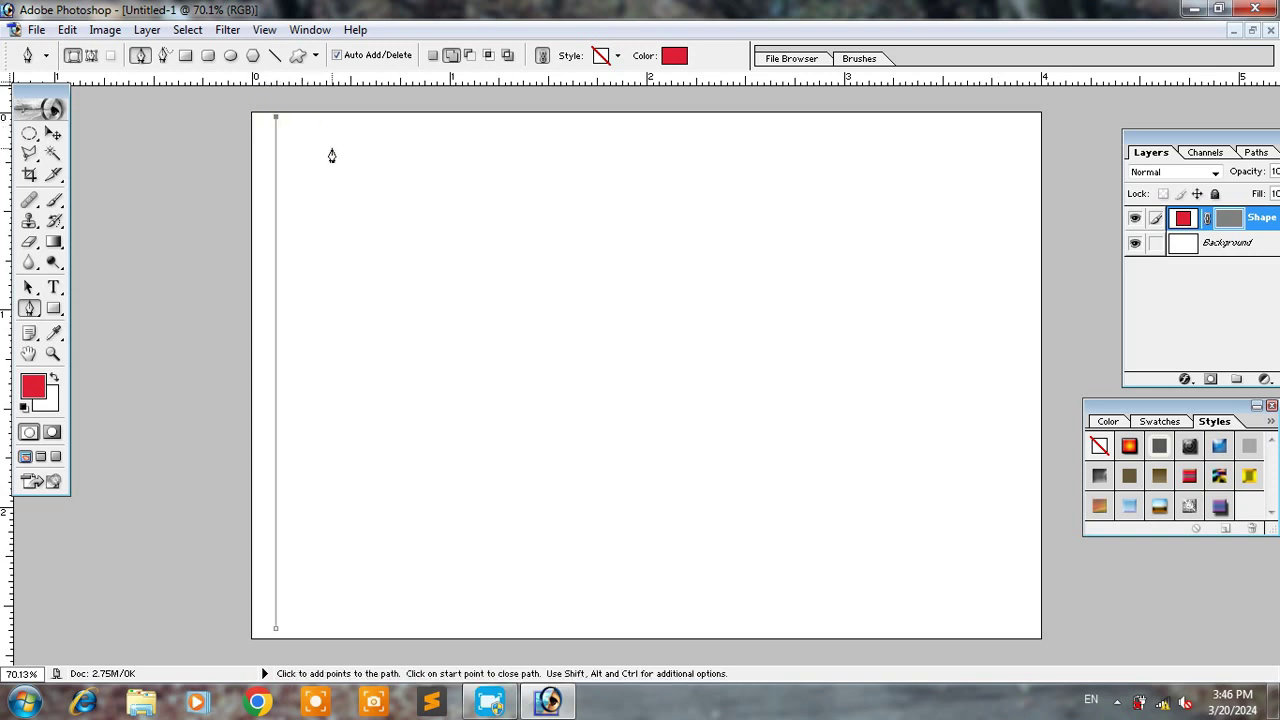
# Trace both pennant tips and the notch between them, closing the red shape at the start.
pyautogui.click(421, 190)
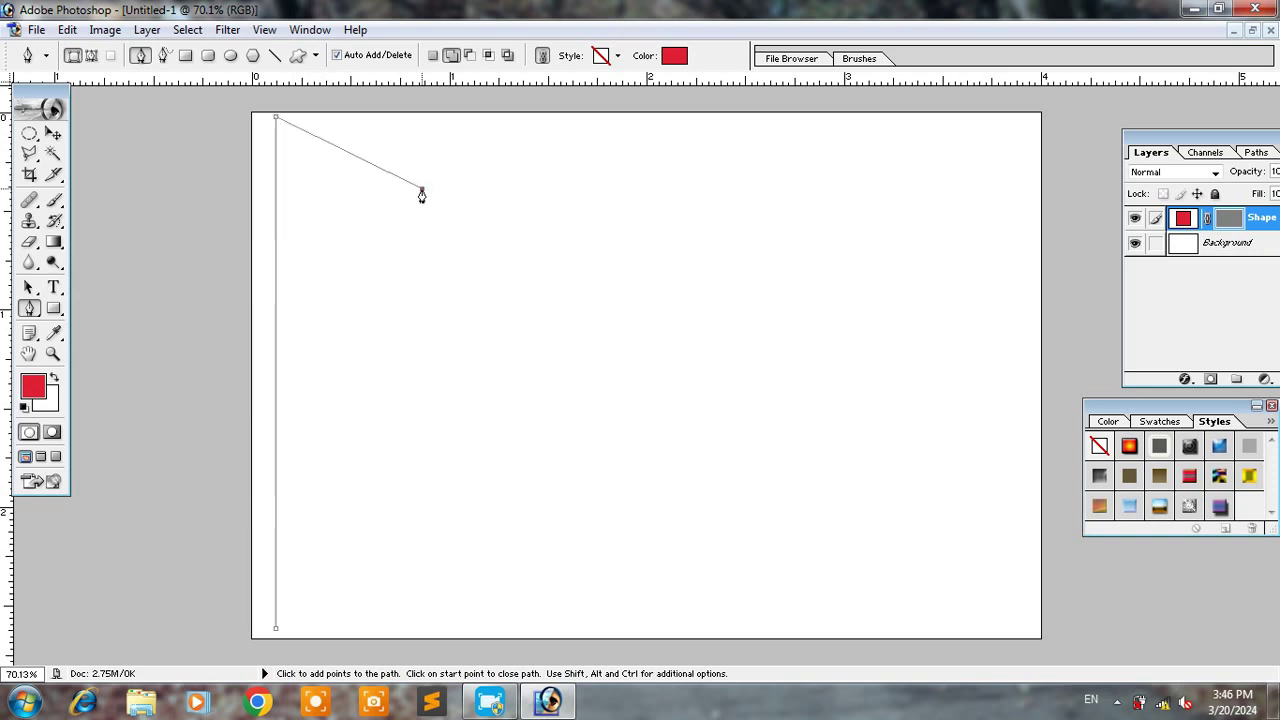
pyautogui.click(570, 264)
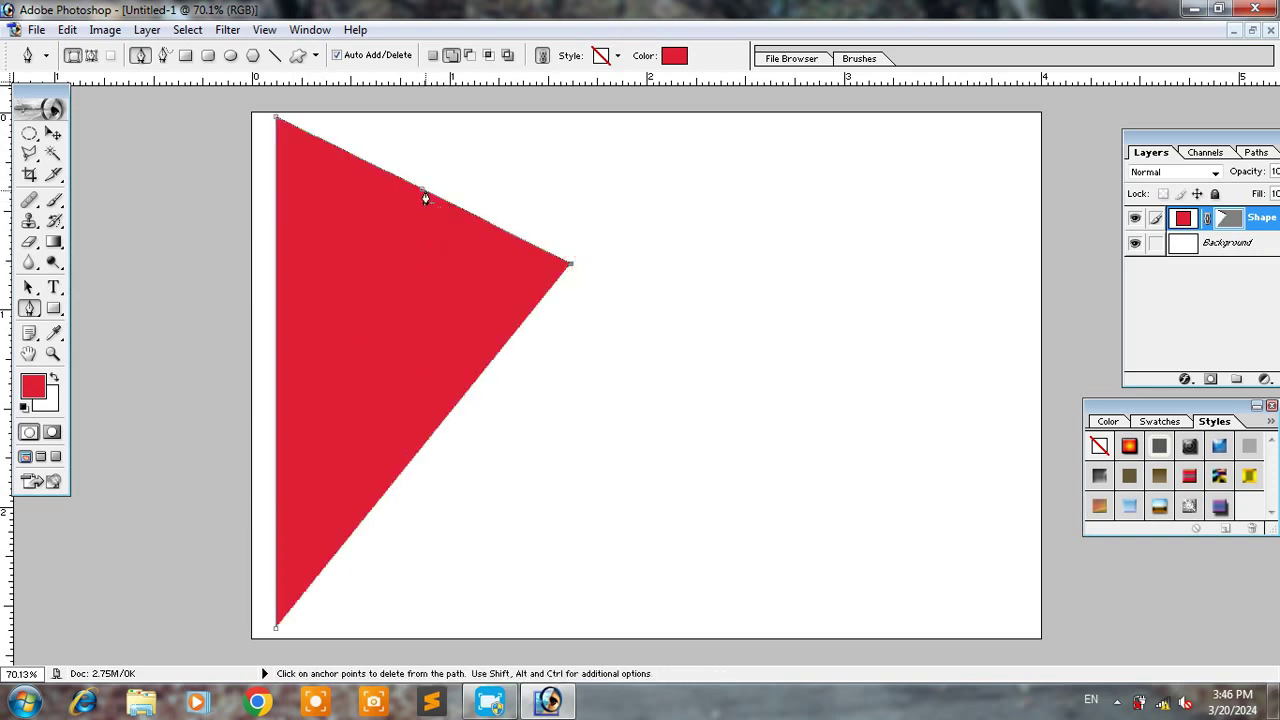
pyautogui.click(432, 355)
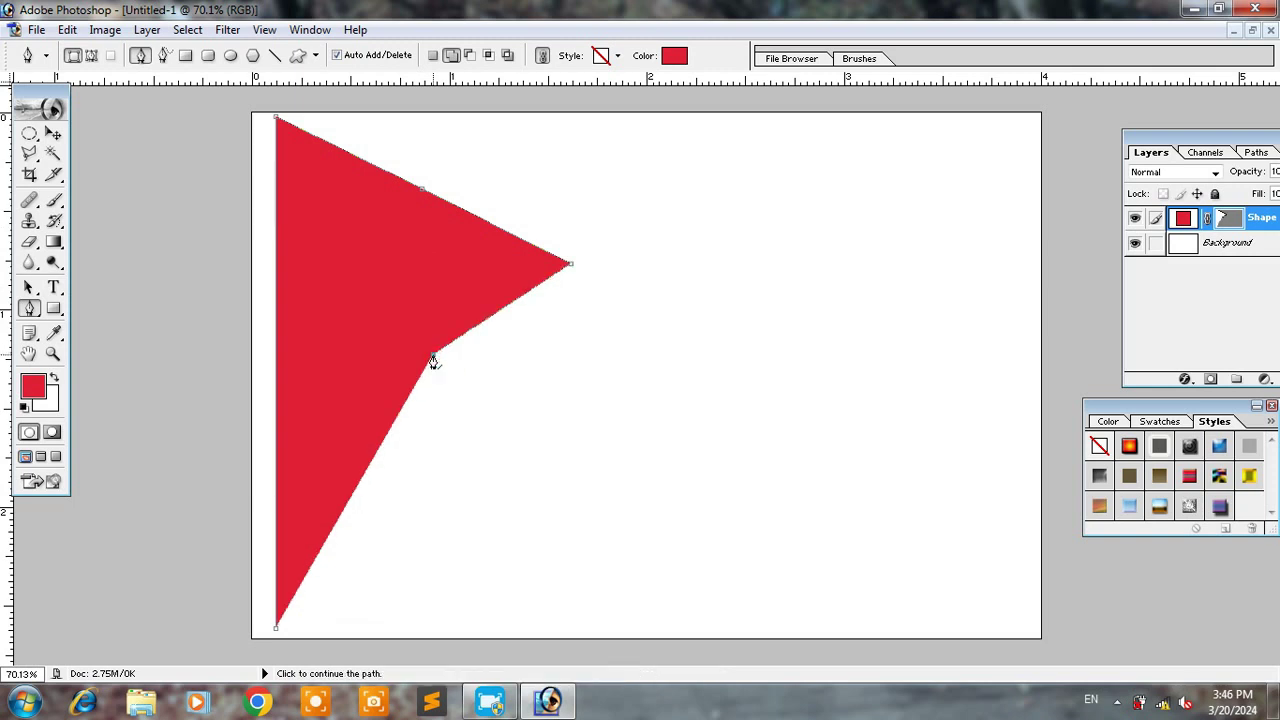
pyautogui.click(298, 392)
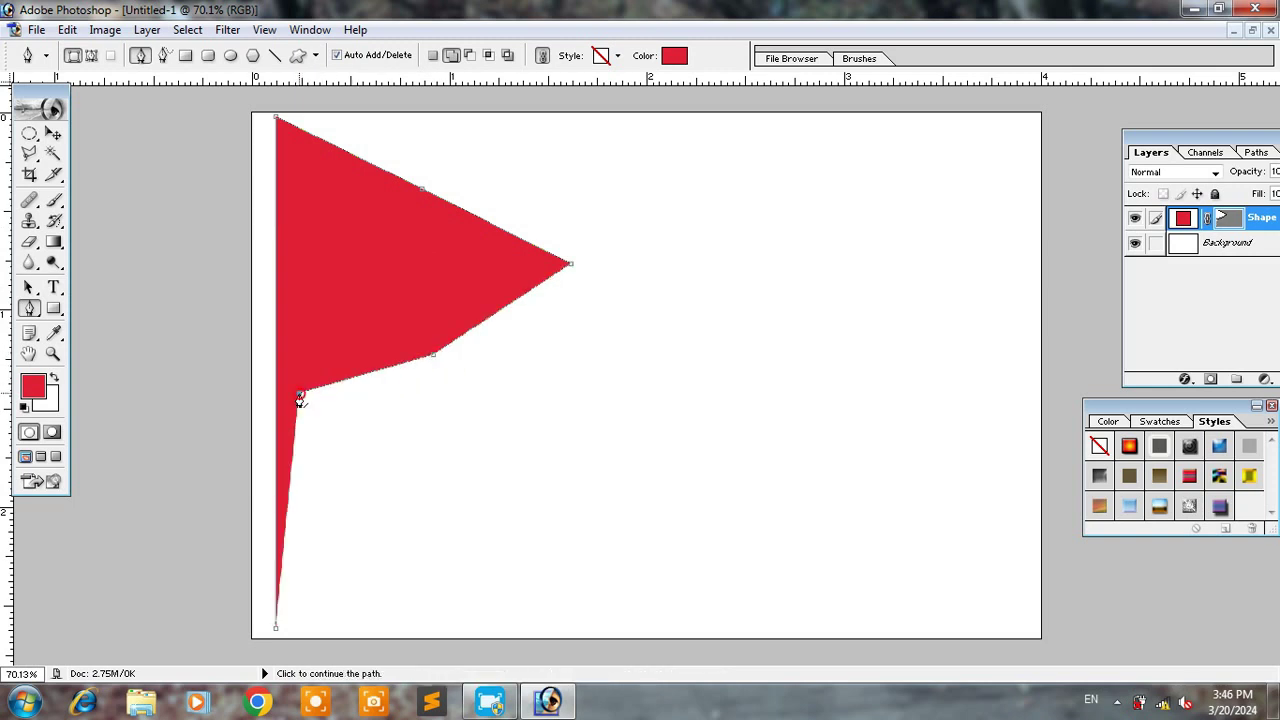
pyautogui.click(436, 457)
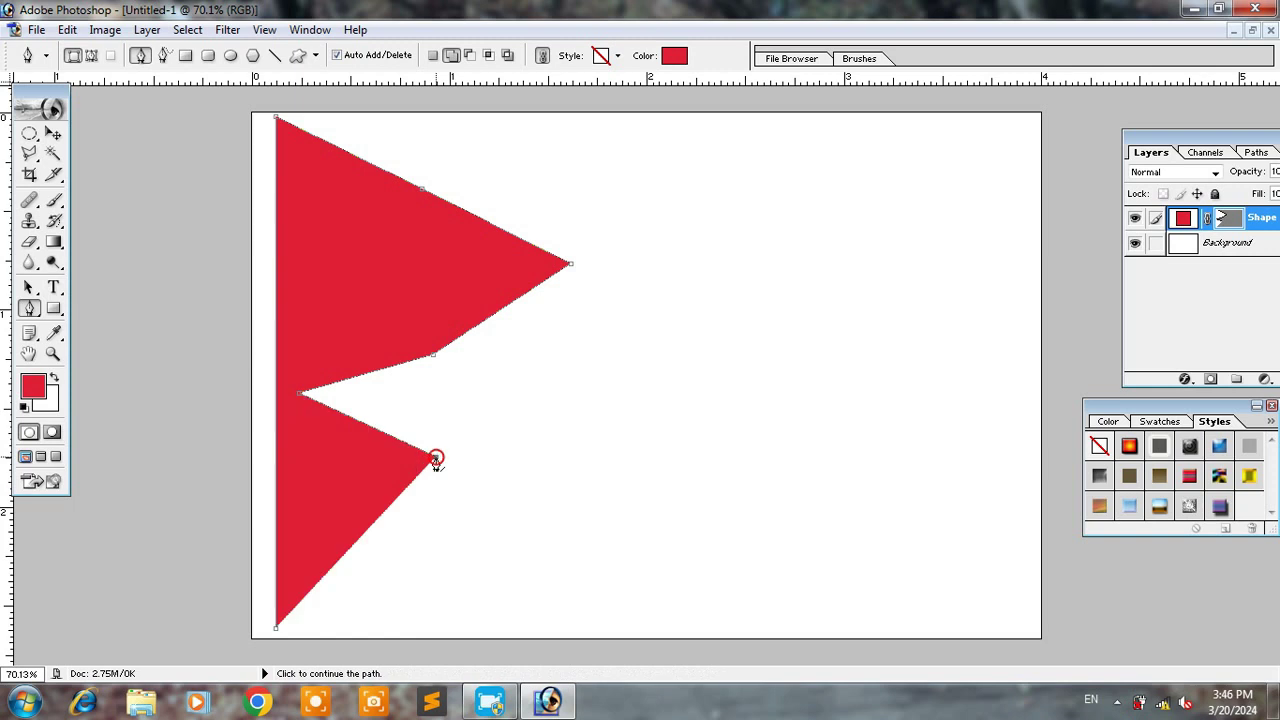
pyautogui.click(582, 530)
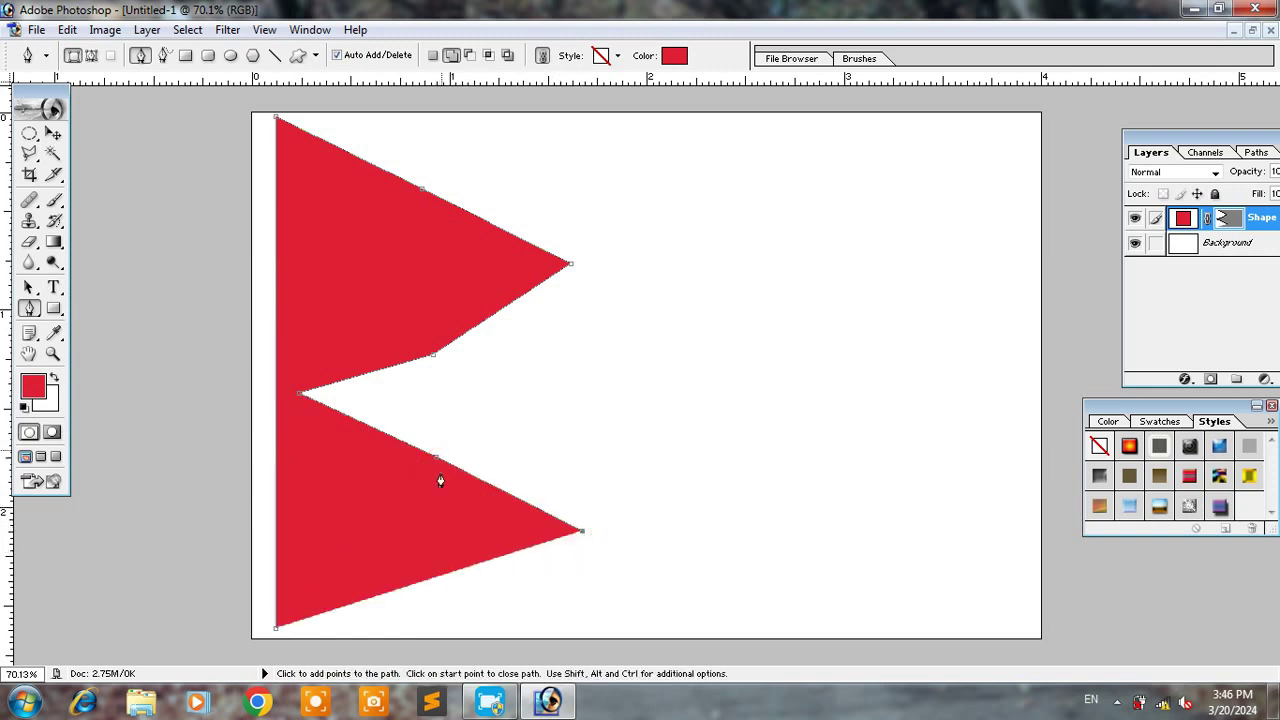
pyautogui.click(433, 593)
pyautogui.click(276, 632)
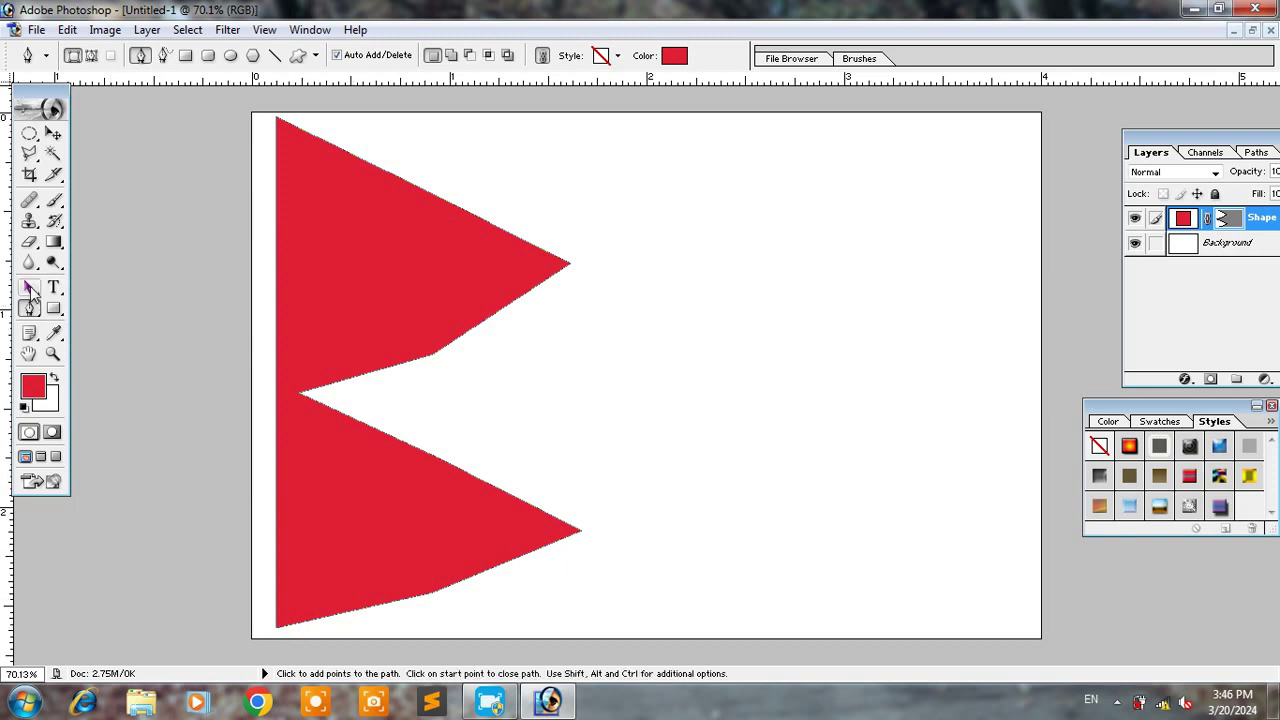
pyautogui.click(30, 289)
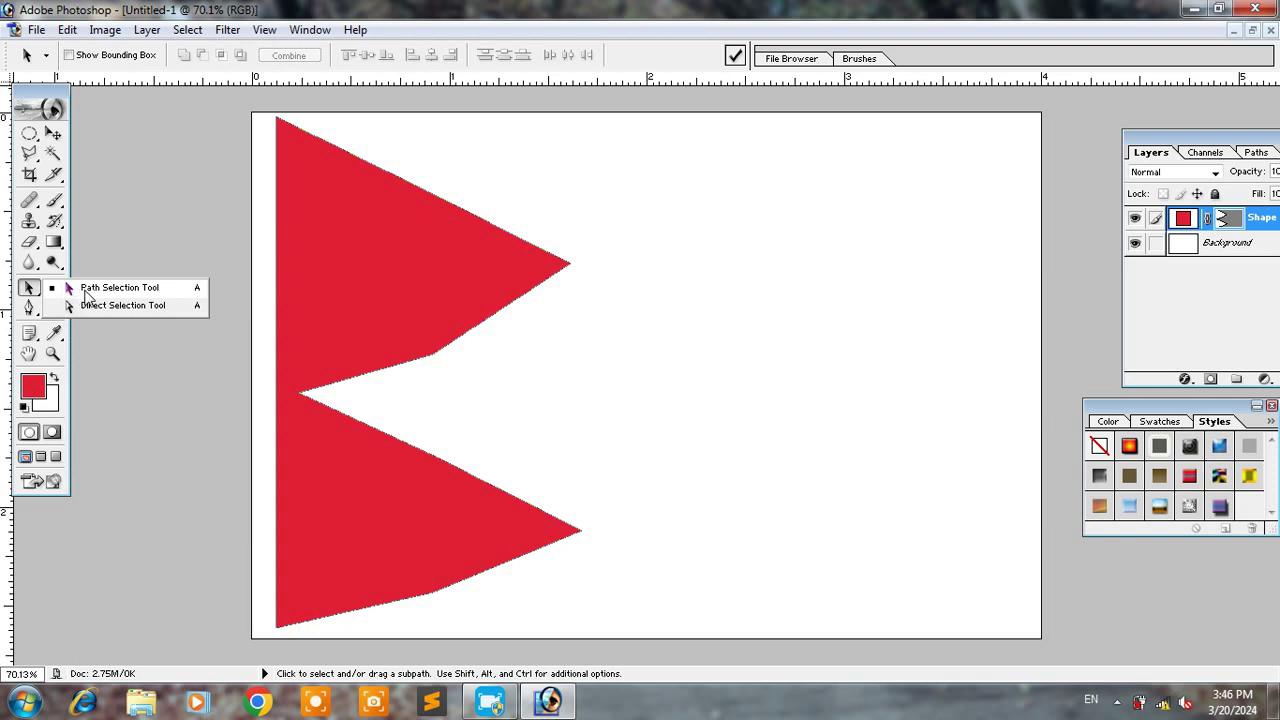
# Switch to the Convert Point tool and reveal the red shape's anchor points.
pyautogui.click(97, 290)
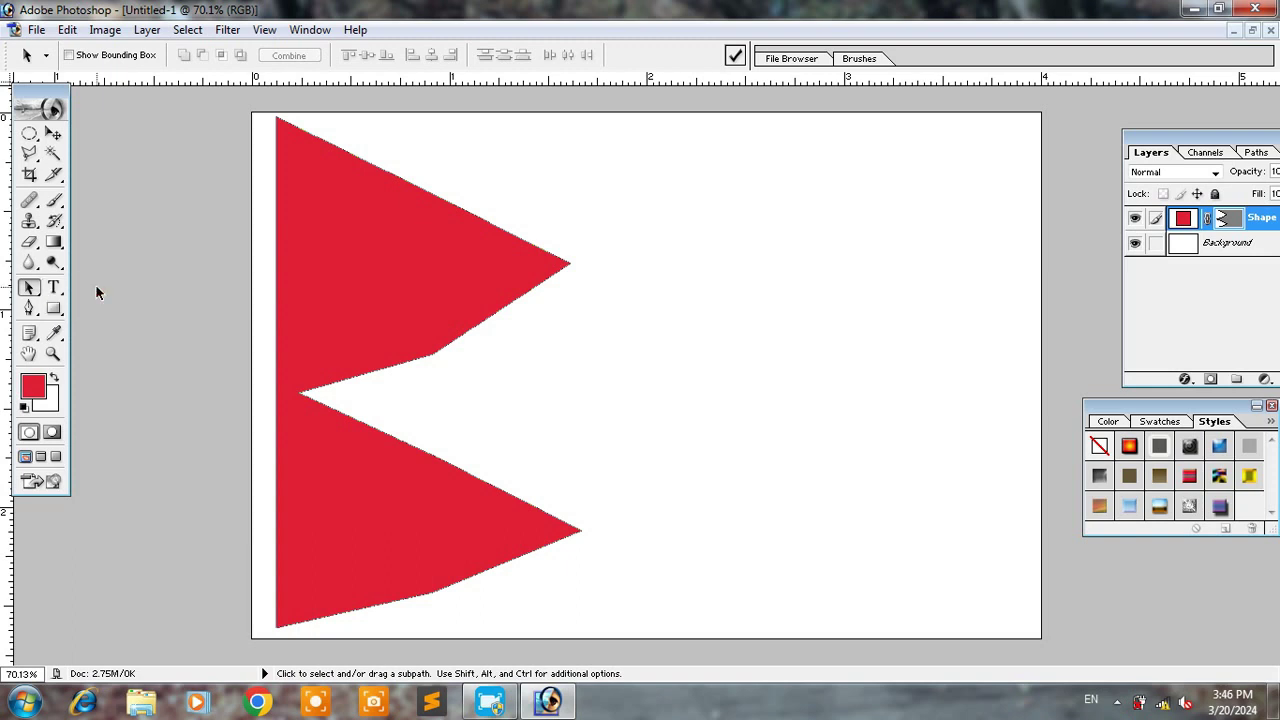
pyautogui.rightClick(366, 237)
pyautogui.click(348, 216)
pyautogui.click(30, 311)
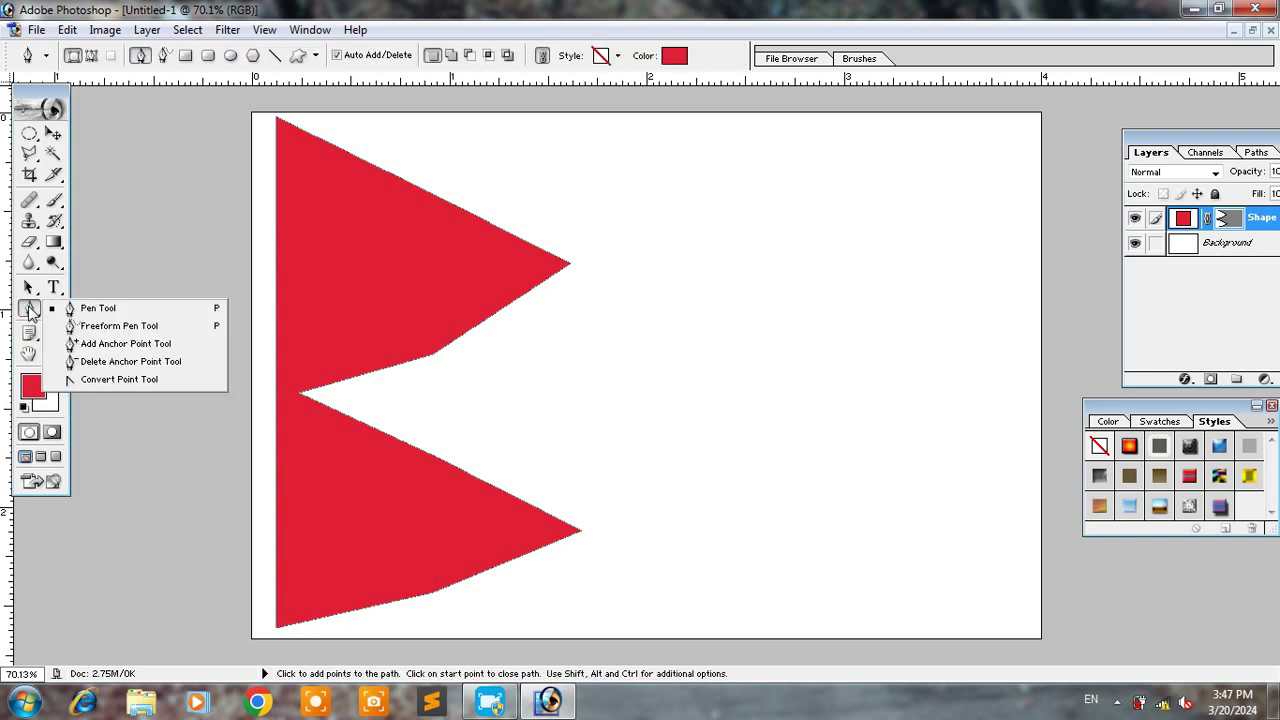
pyautogui.click(133, 380)
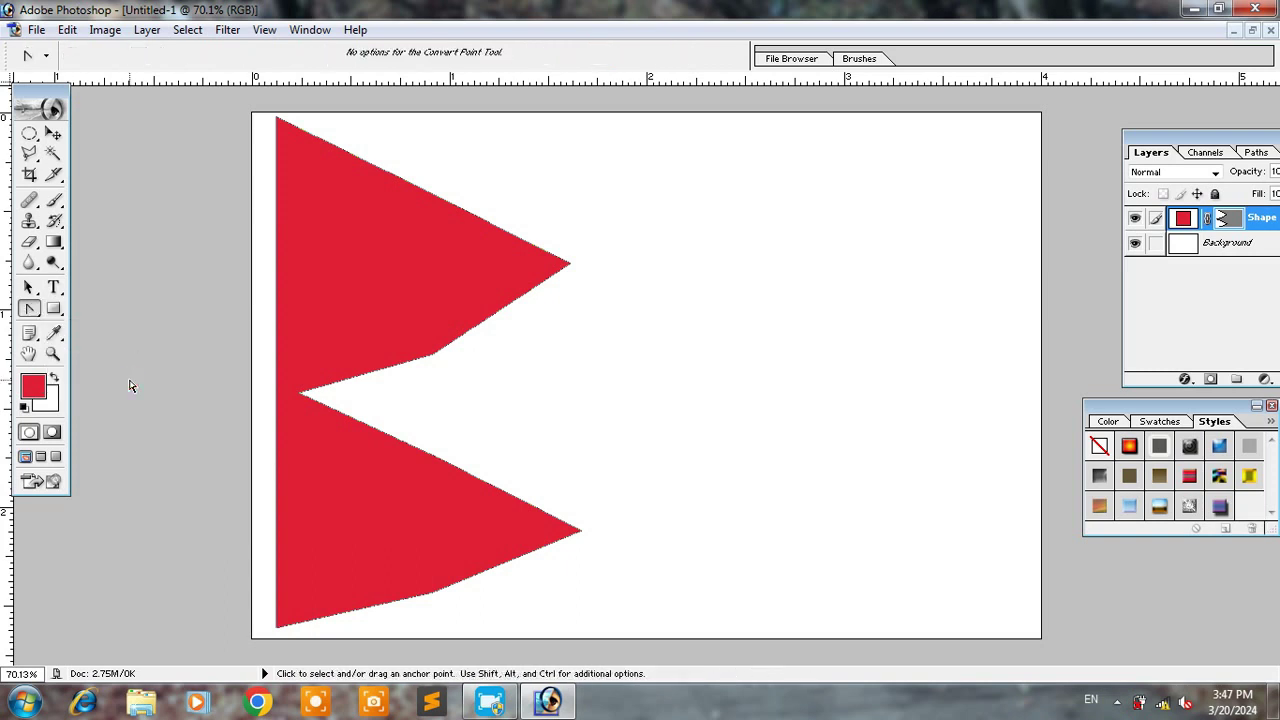
pyautogui.click(410, 188)
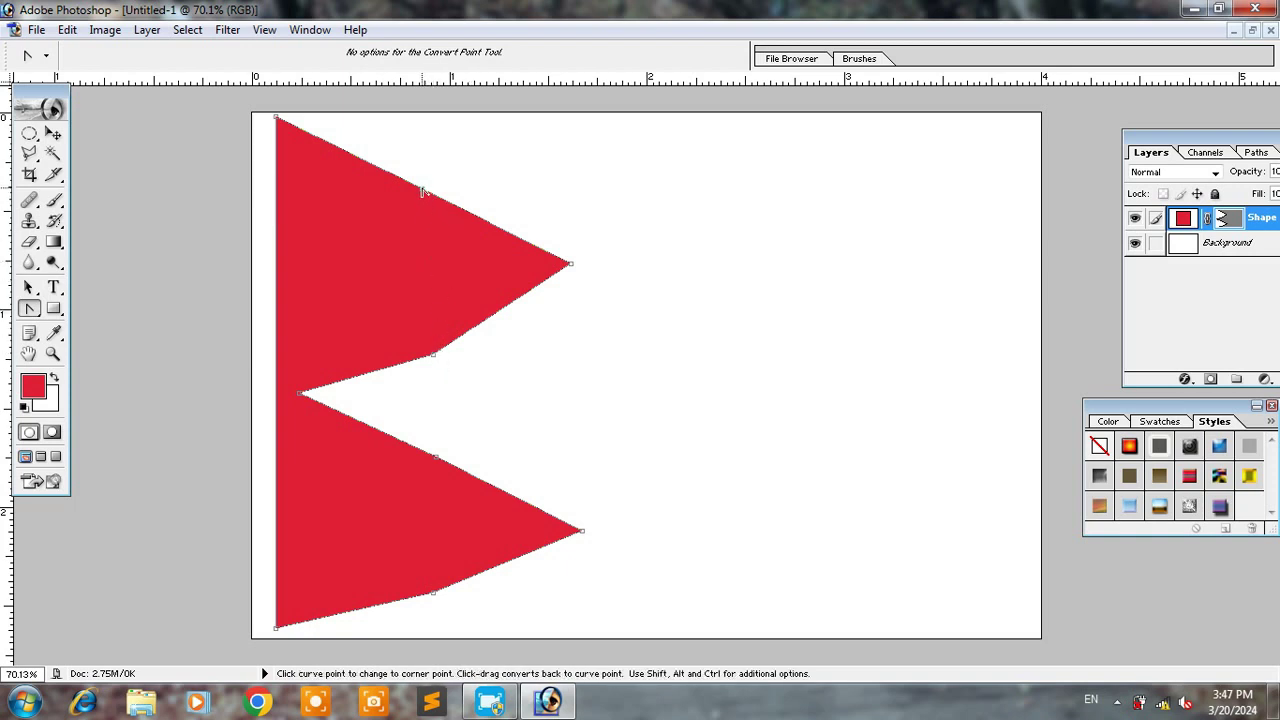
# Drag out handles to curve the upper and lower pennants' edges into waves.
pyautogui.moveTo(422, 189); pyautogui.dragTo(419, 257)
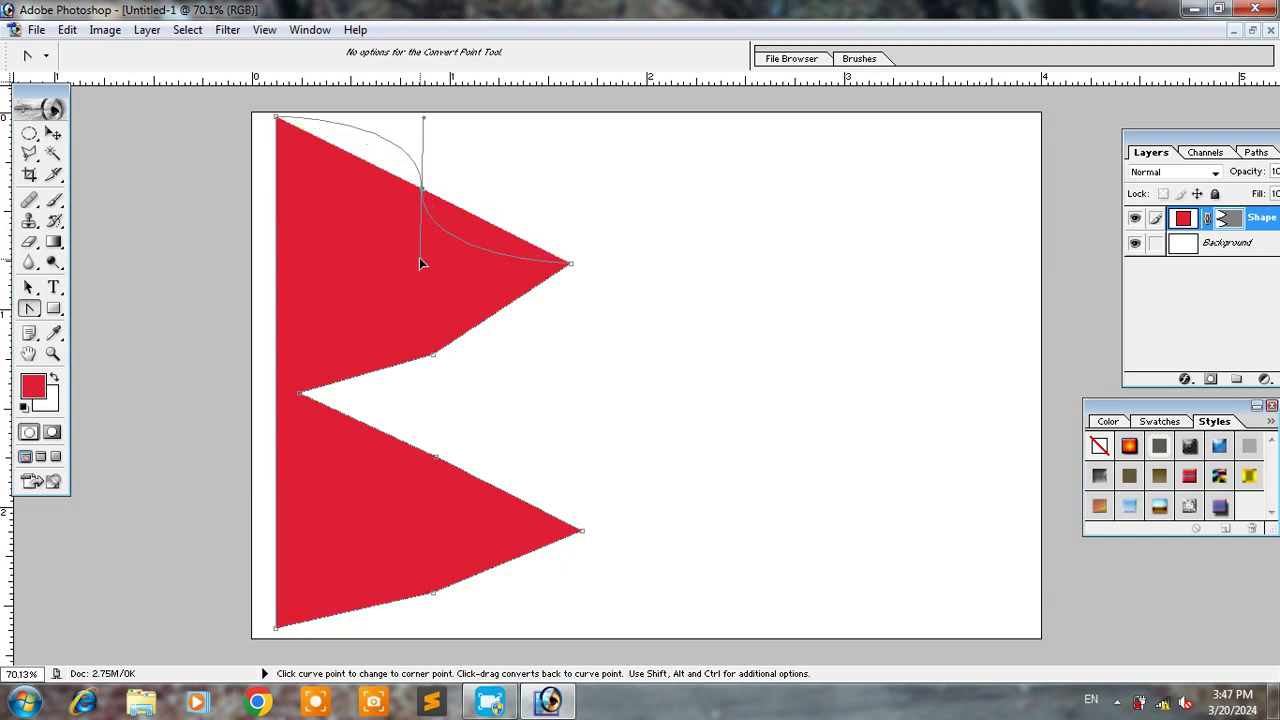
pyautogui.moveTo(419, 257); pyautogui.dragTo(419, 261)
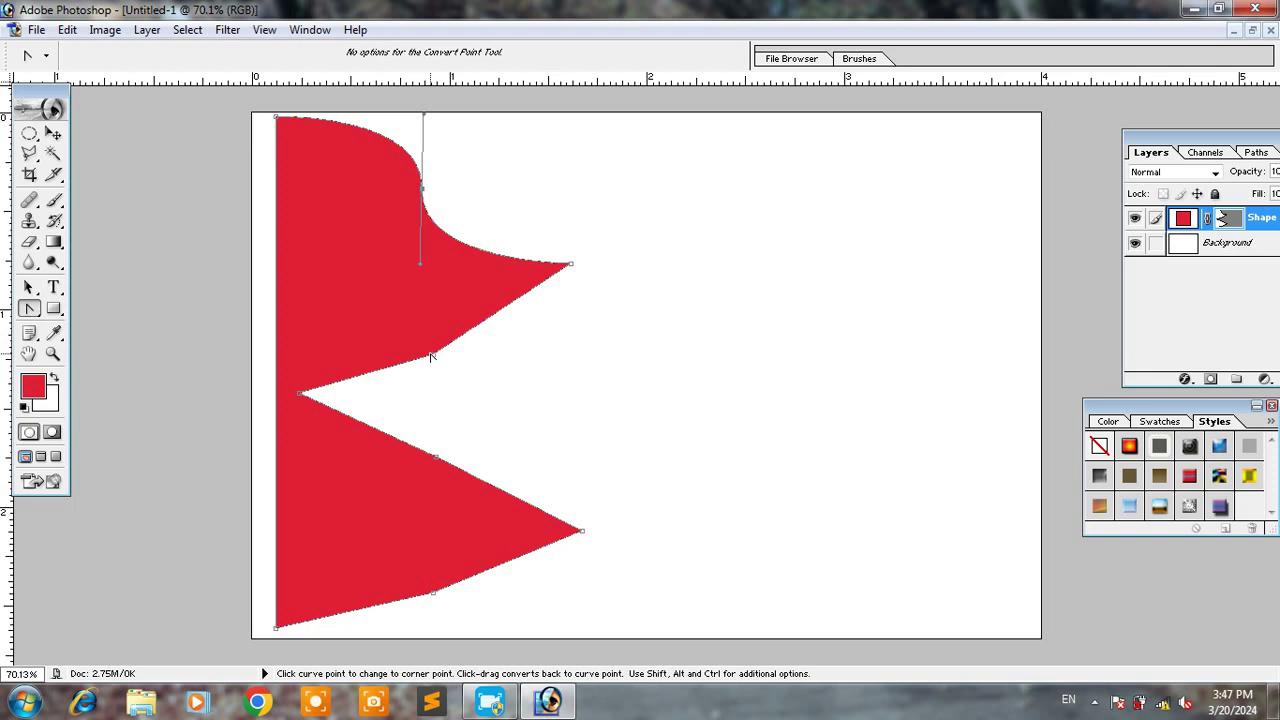
pyautogui.moveTo(431, 354); pyautogui.dragTo(395, 287)
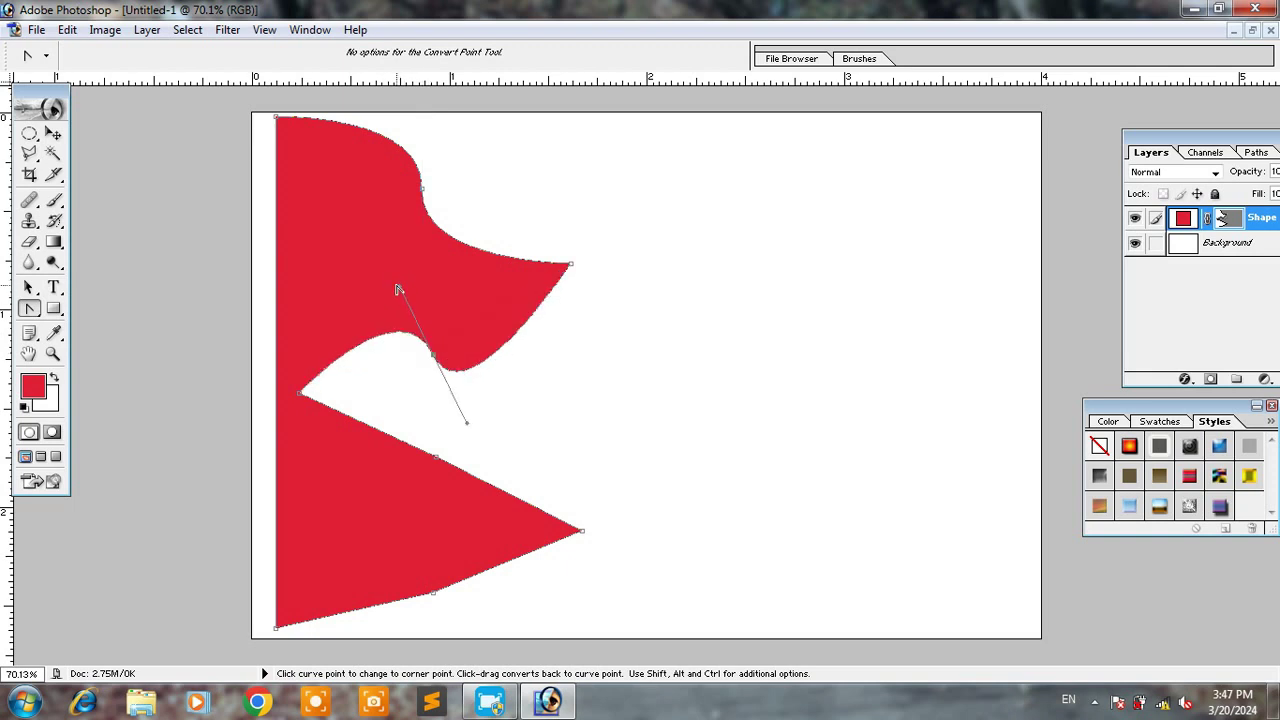
pyautogui.click(437, 458)
pyautogui.moveTo(437, 458); pyautogui.dragTo(426, 528)
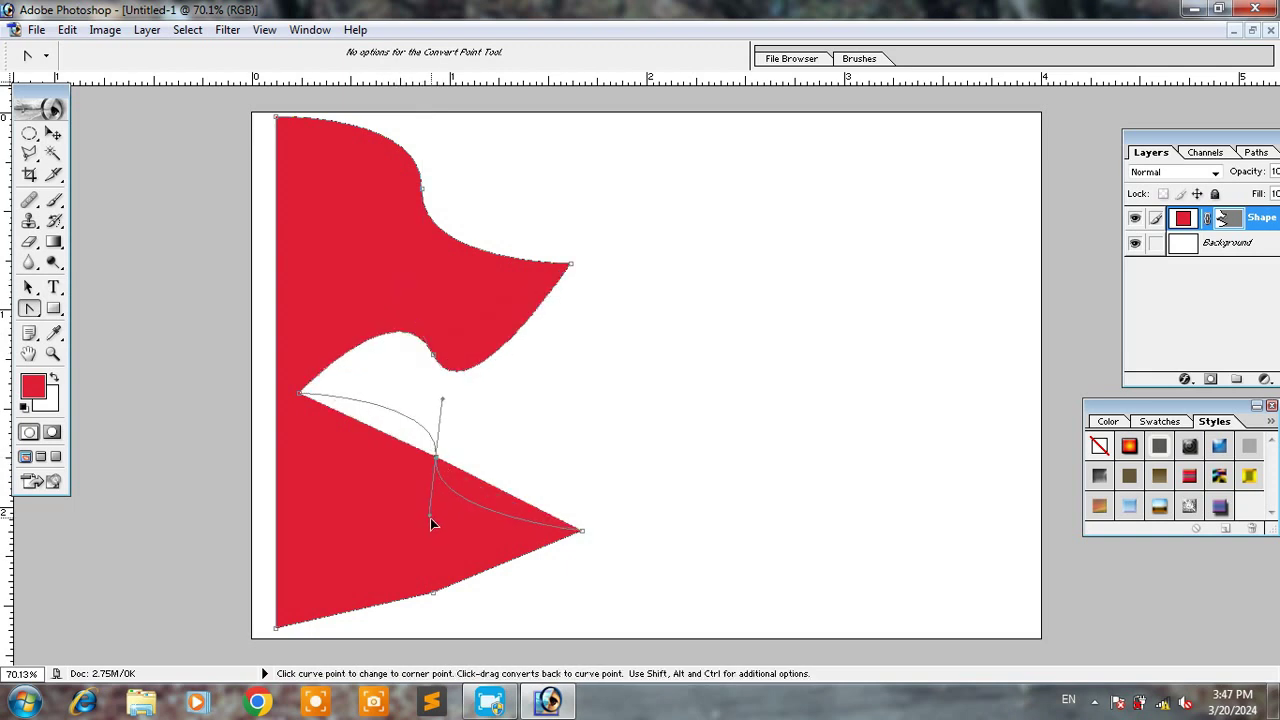
pyautogui.moveTo(432, 597); pyautogui.dragTo(367, 514)
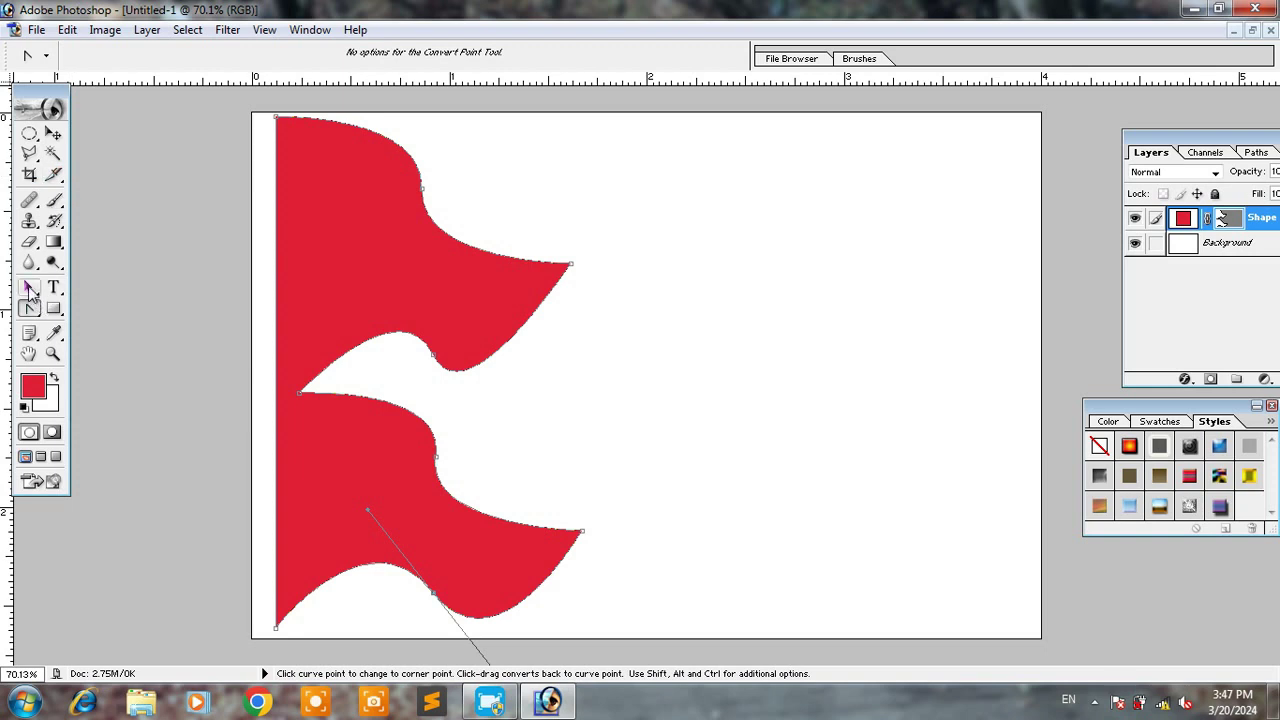
pyautogui.click(29, 288)
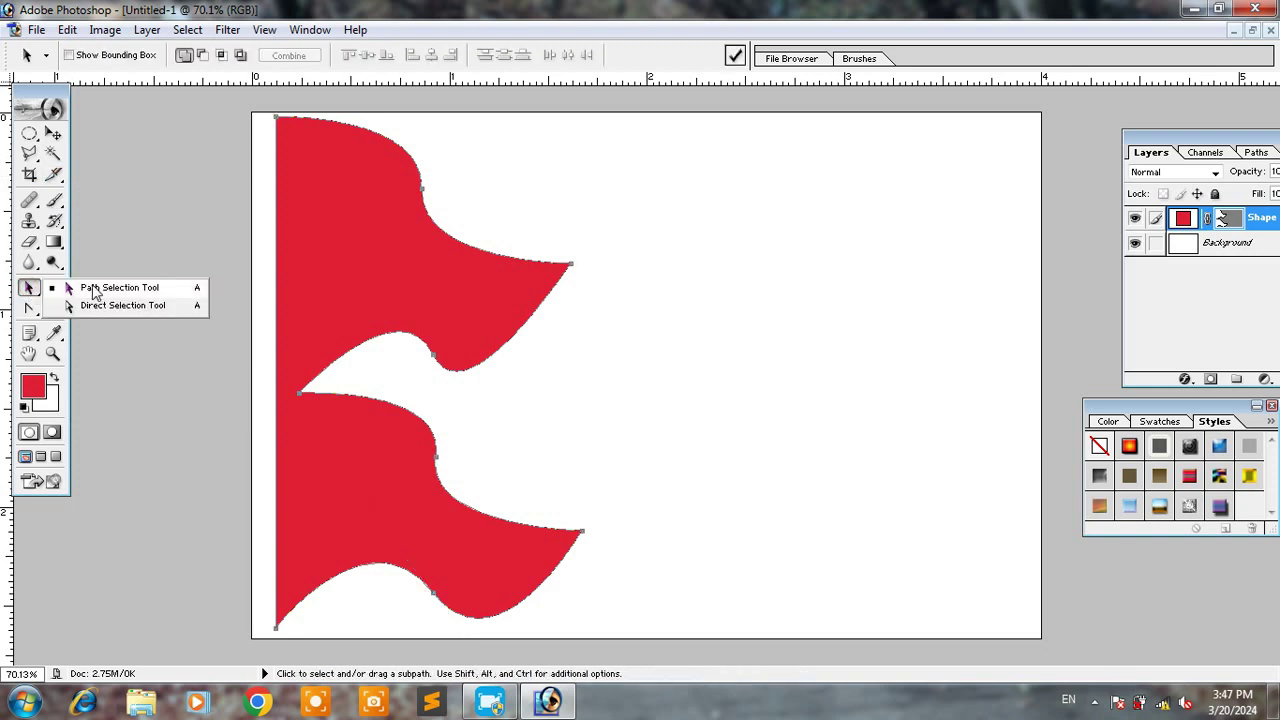
# Convert the flag path into a selection with Make Selection at 0-pixel feather.
pyautogui.click(92, 289)
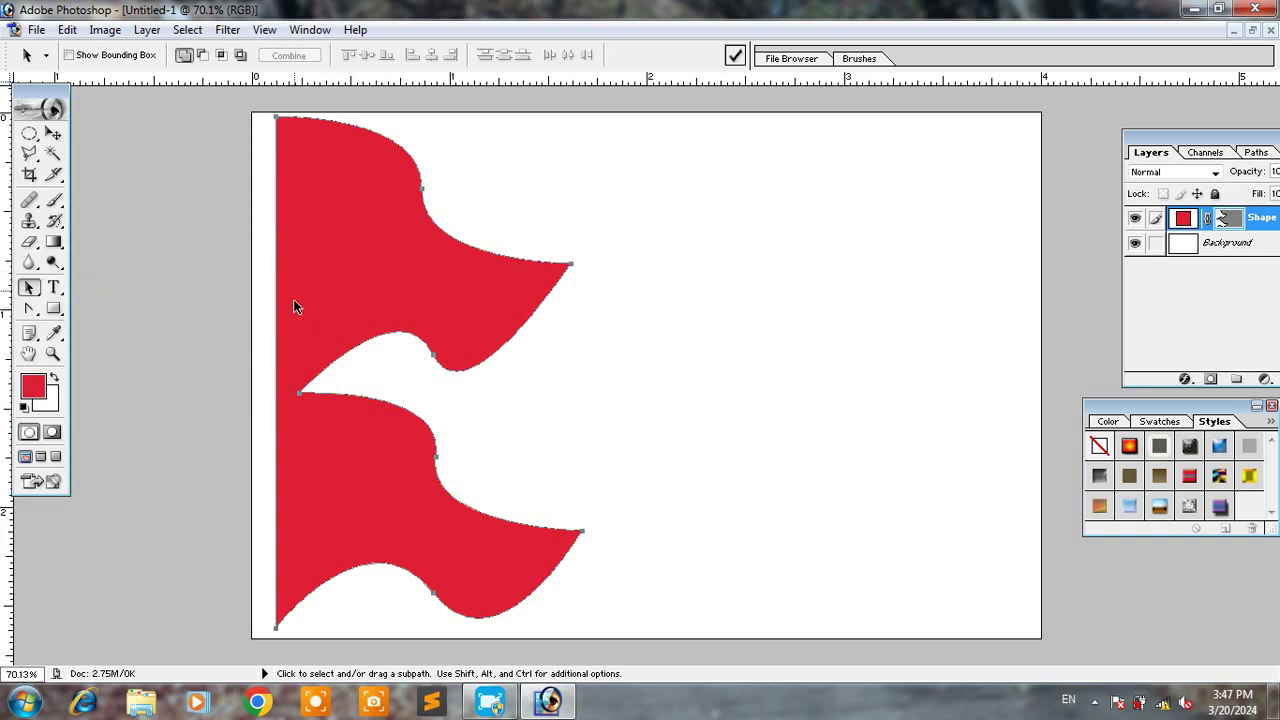
pyautogui.rightClick(340, 253)
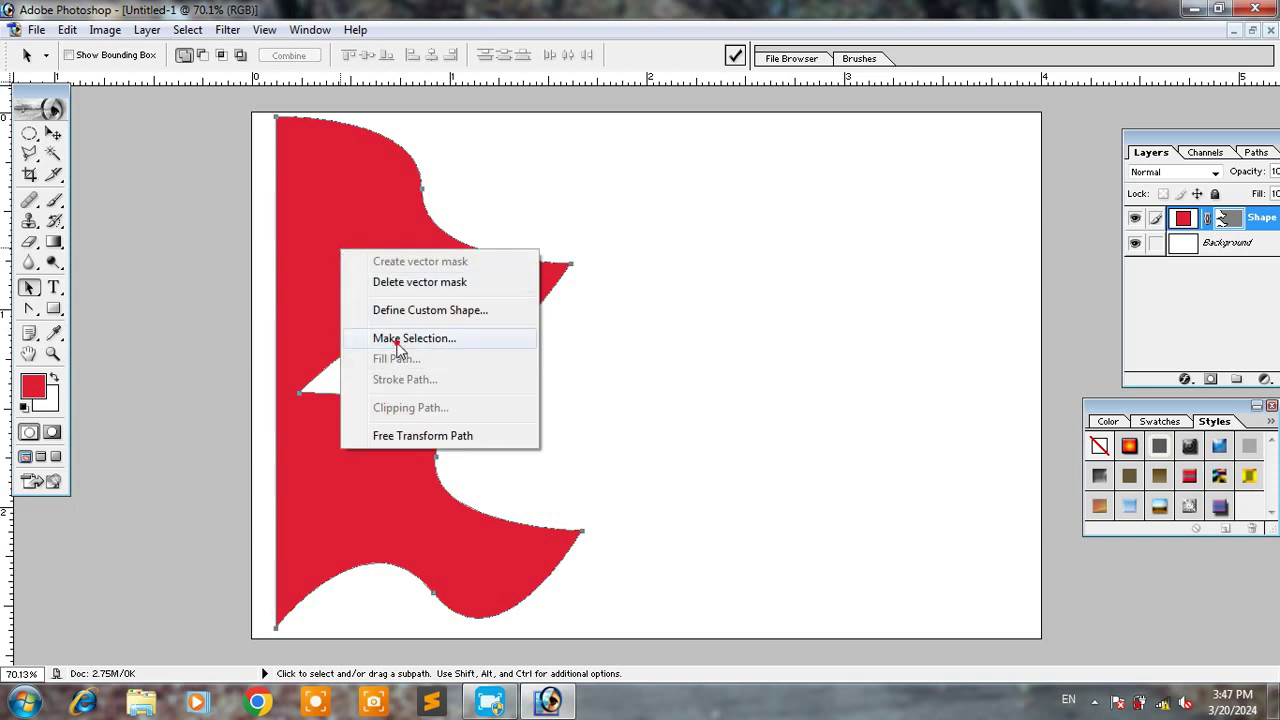
pyautogui.click(398, 340)
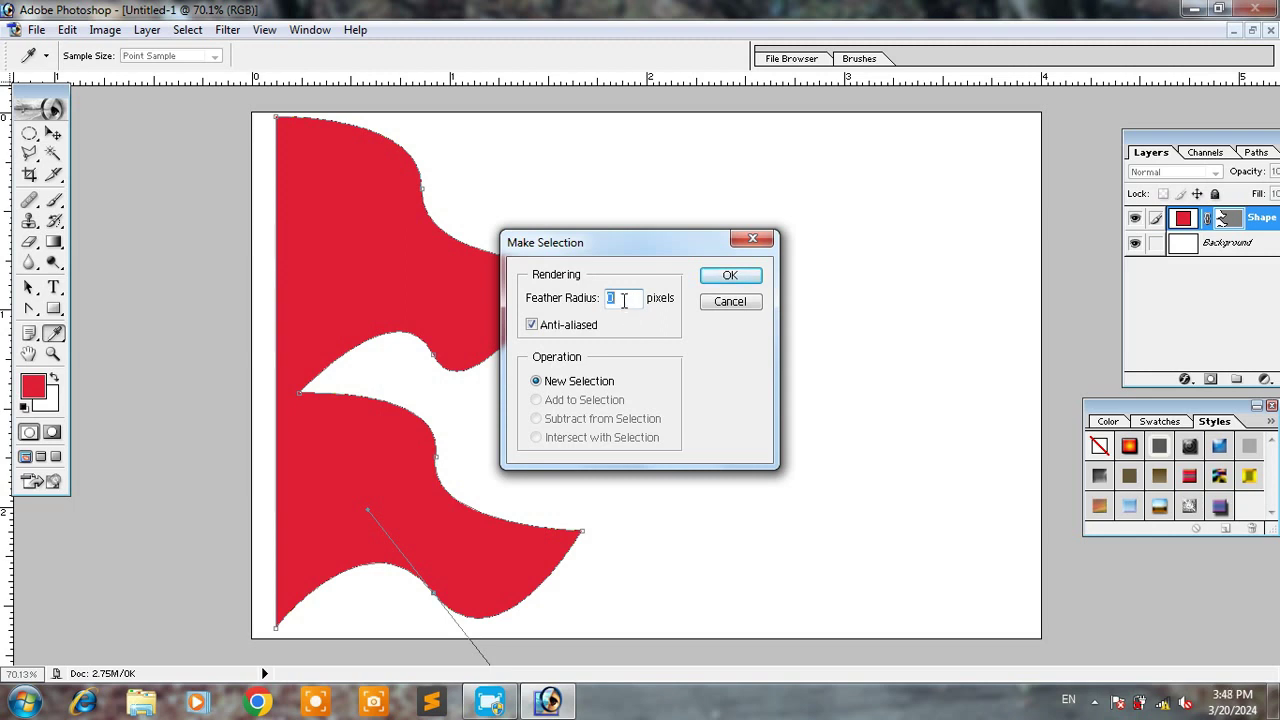
pyautogui.click(731, 276)
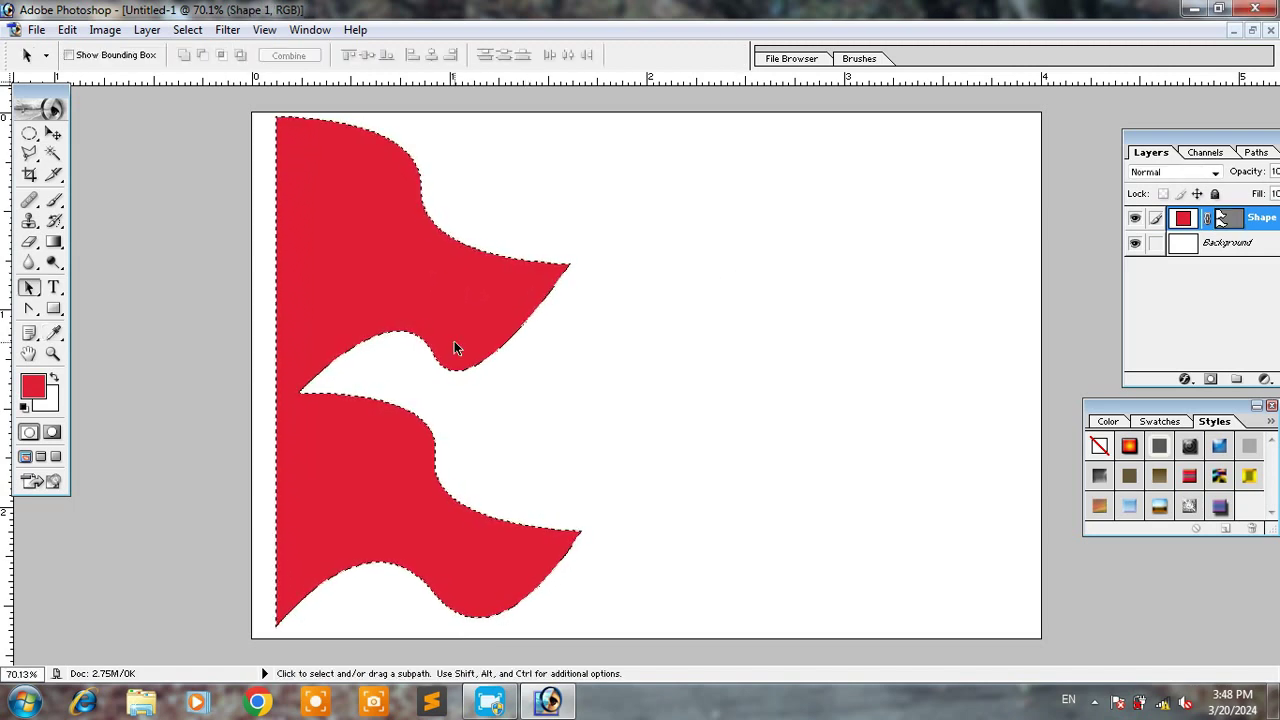
# Set the foreground colour to red FC0623 and select the Paint Bucket tool.
pyautogui.click(33, 387)
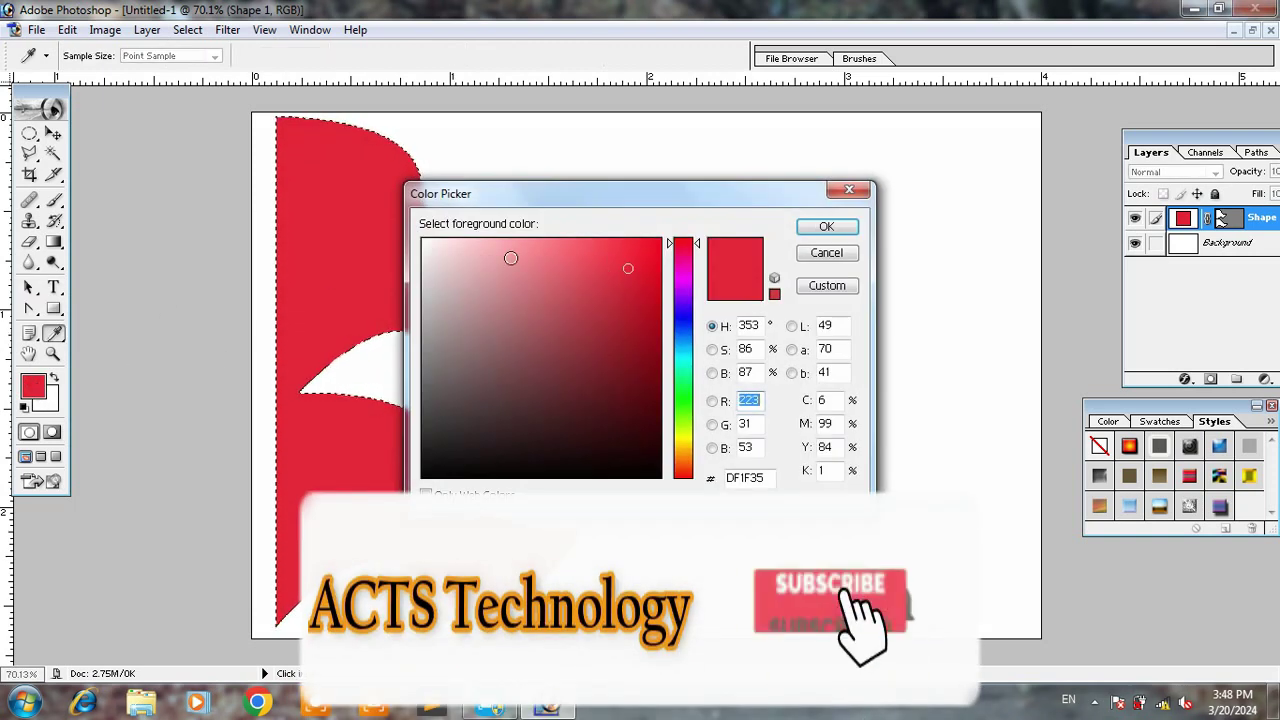
pyautogui.click(655, 241)
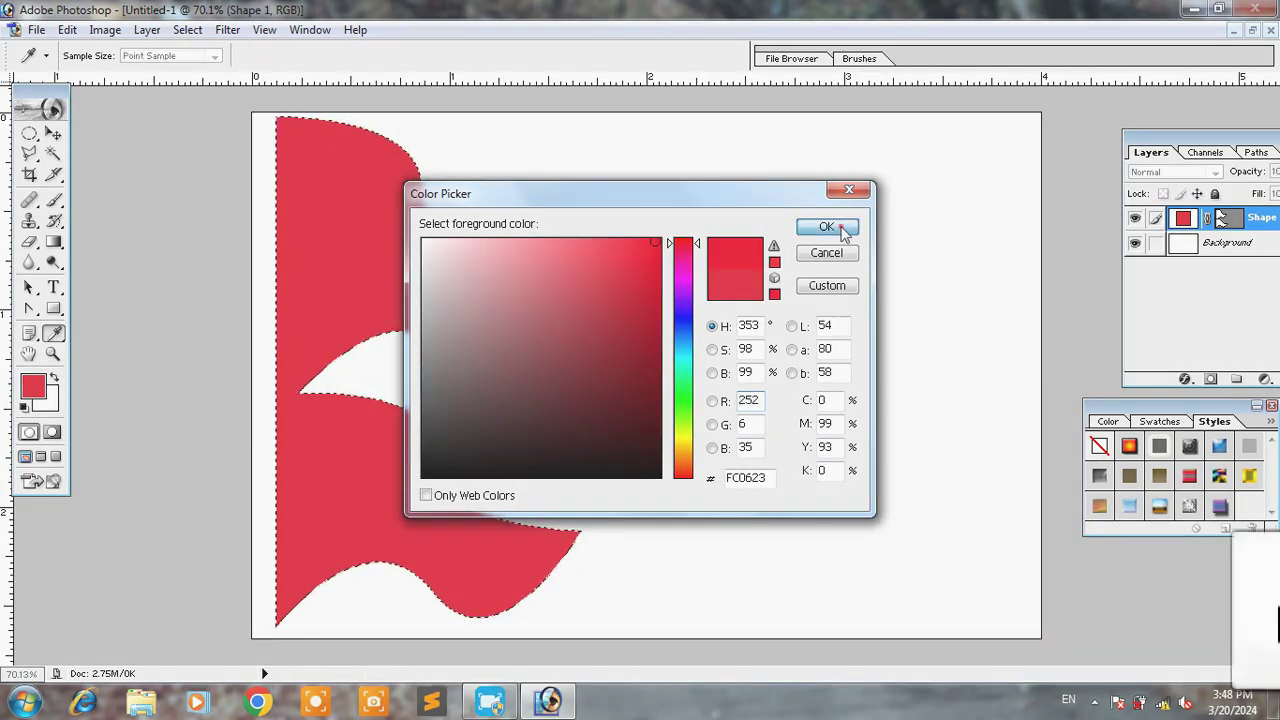
pyautogui.click(826, 227)
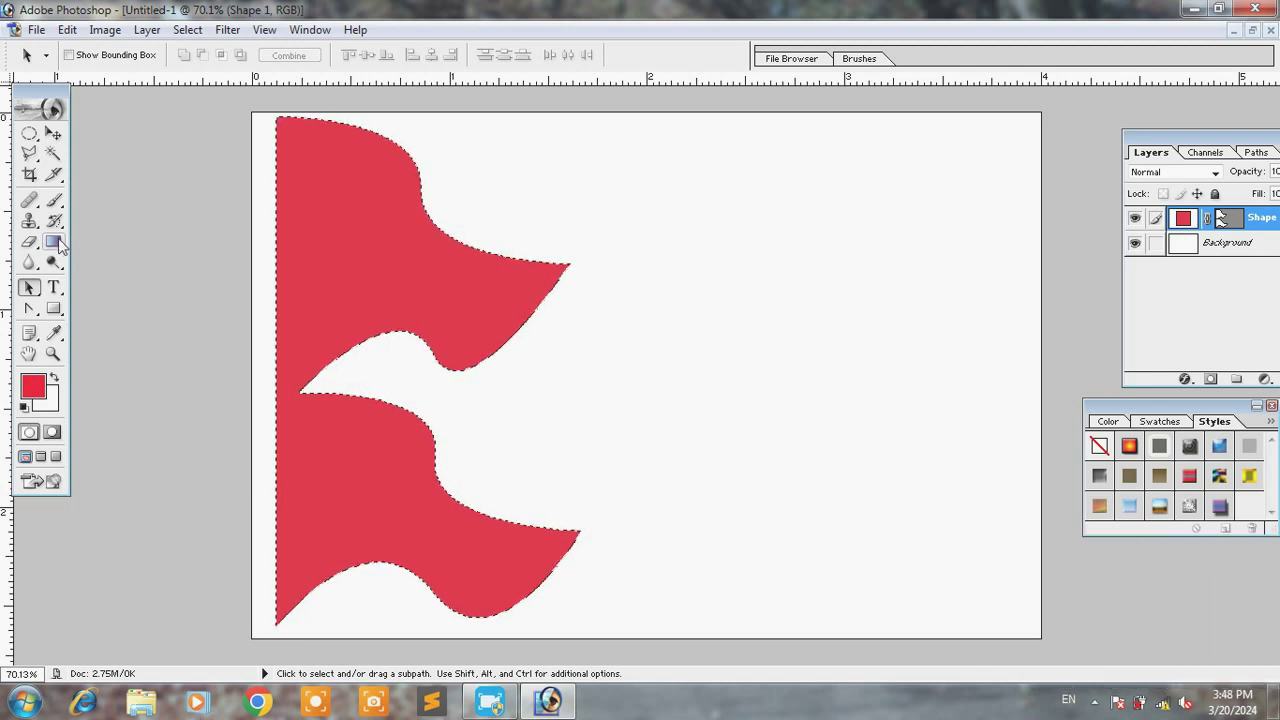
pyautogui.moveTo(58, 244); pyautogui.dragTo(120, 259)
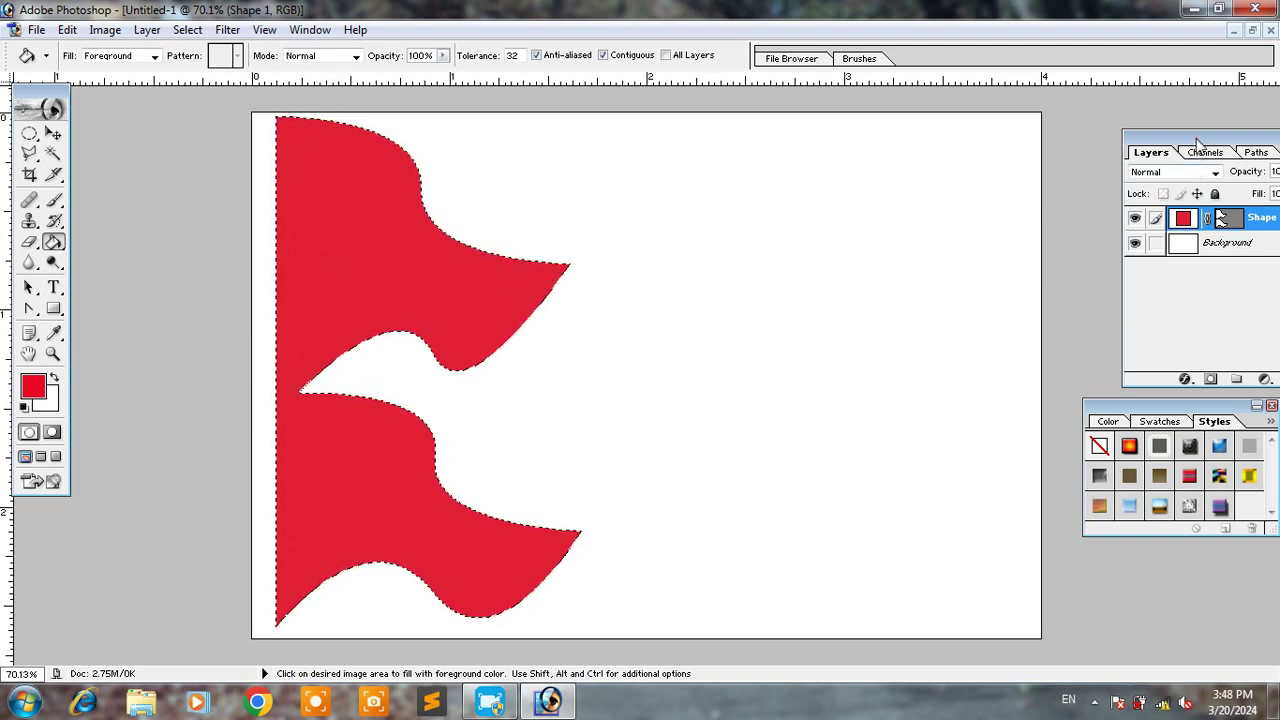
pyautogui.moveTo(1196, 141); pyautogui.dragTo(1140, 135)
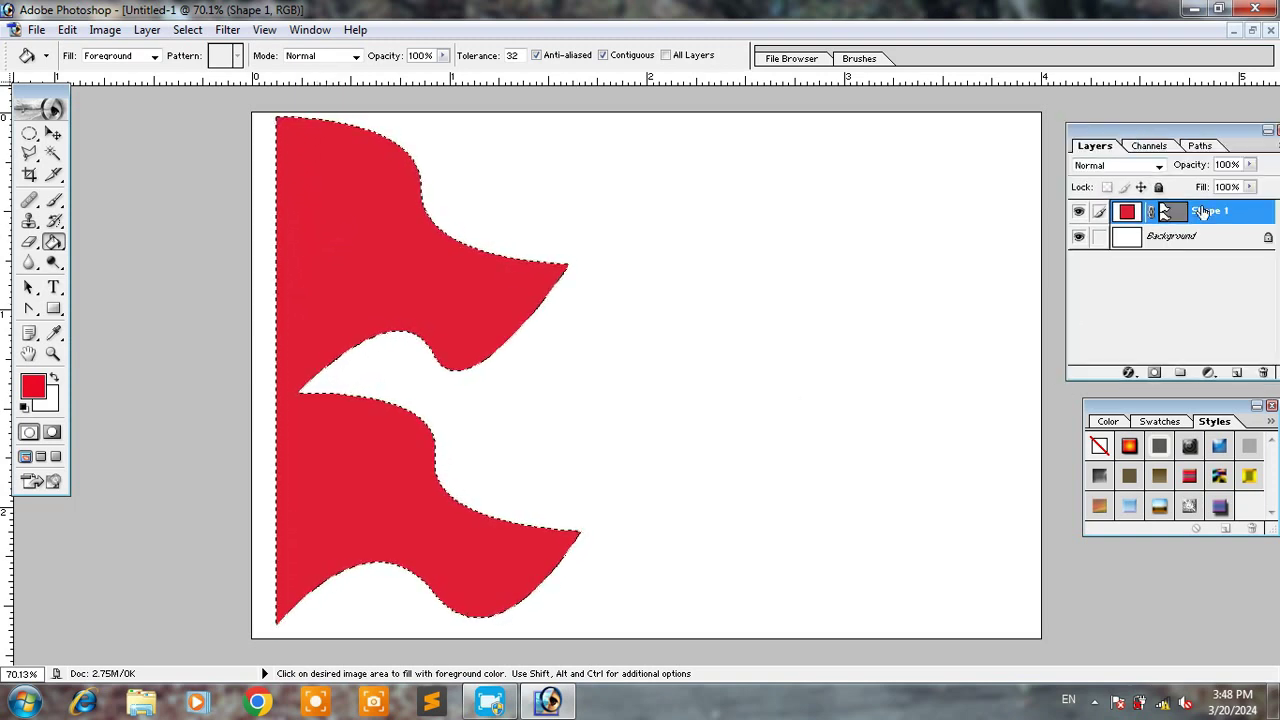
# Add Layer 1, fill the pennant selection with the red, then deselect.
pyautogui.click(1236, 373)
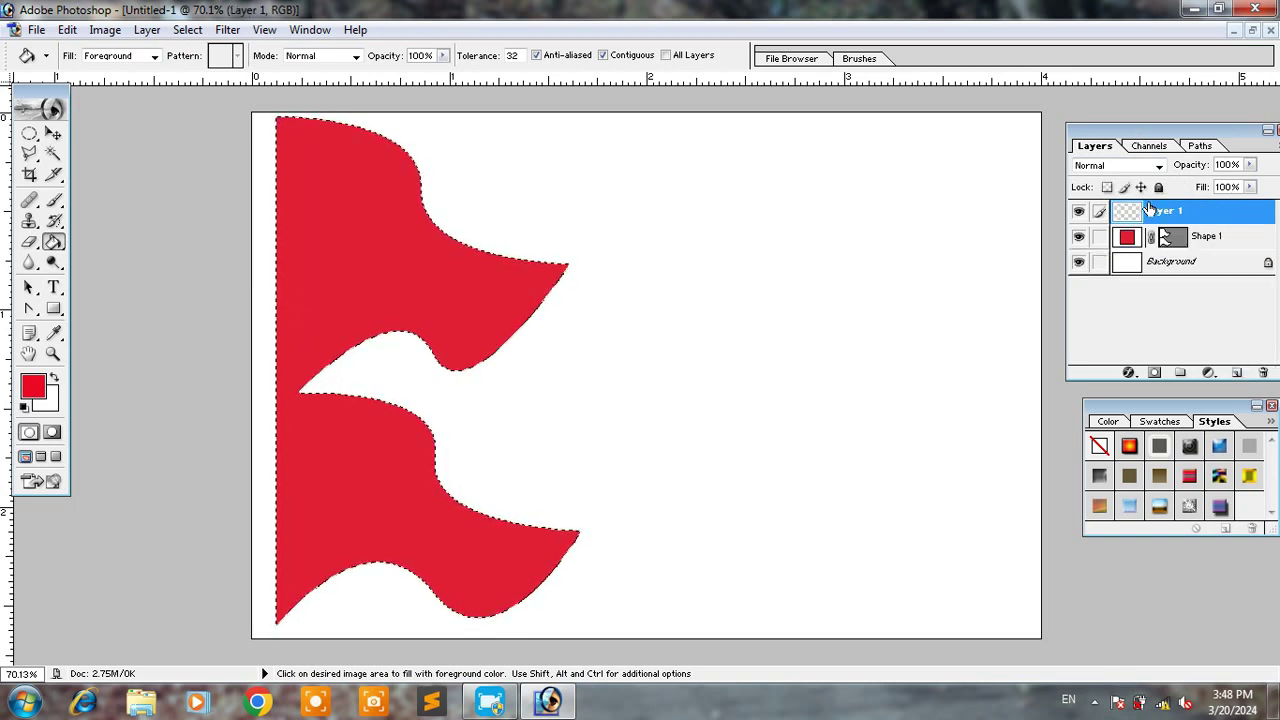
pyautogui.click(407, 264)
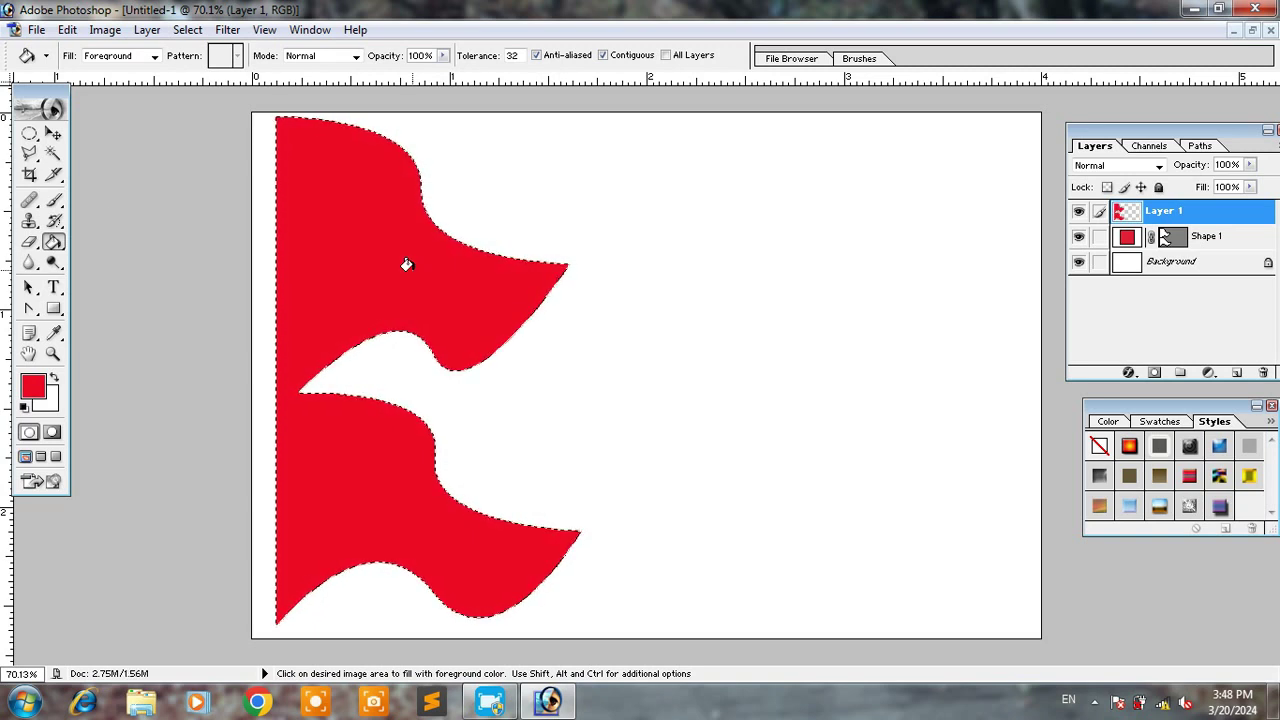
pyautogui.click(53, 133)
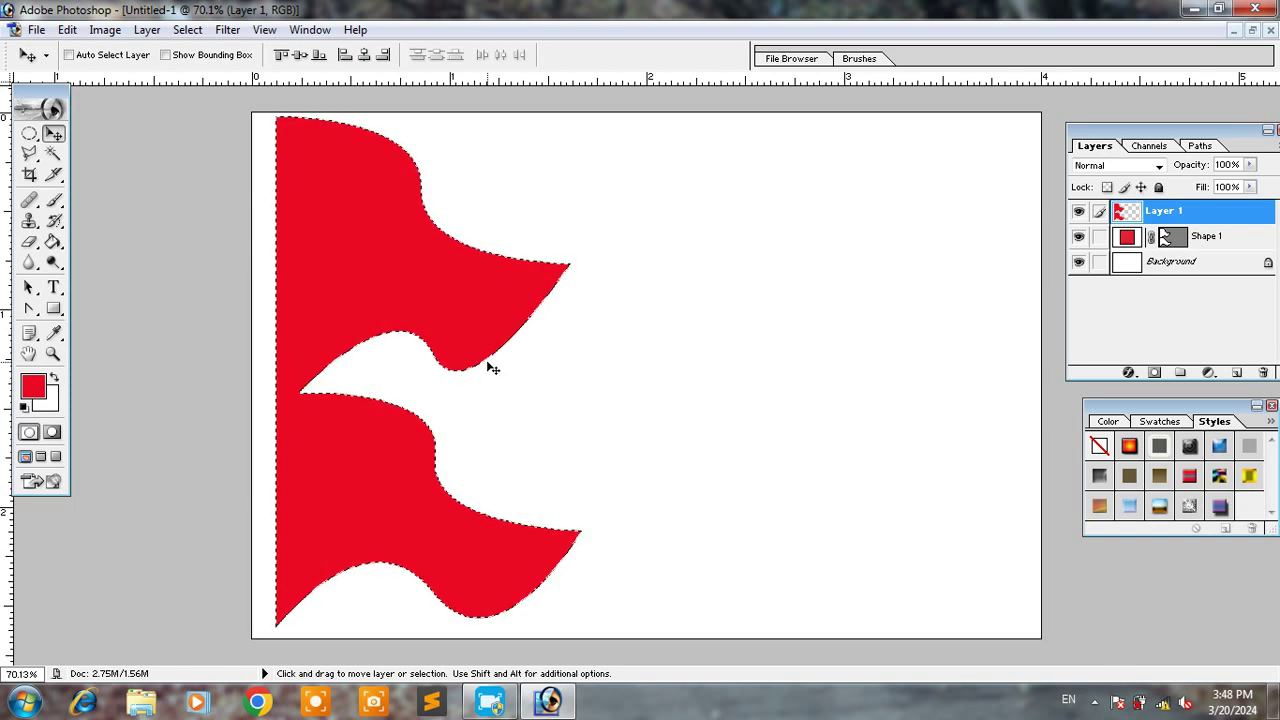
pyautogui.hotkey('ctrl', 'd')
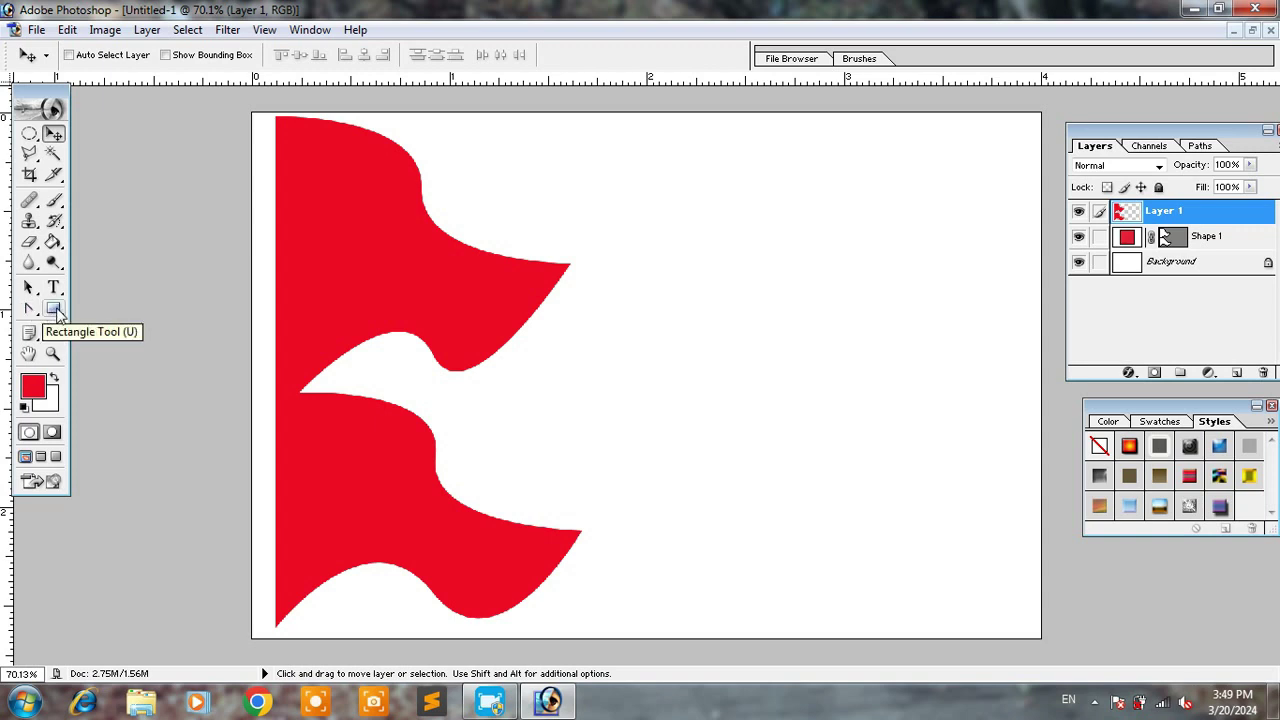
# Choose the Custom Shape tool from the shape tools flyout.
pyautogui.click(57, 312)
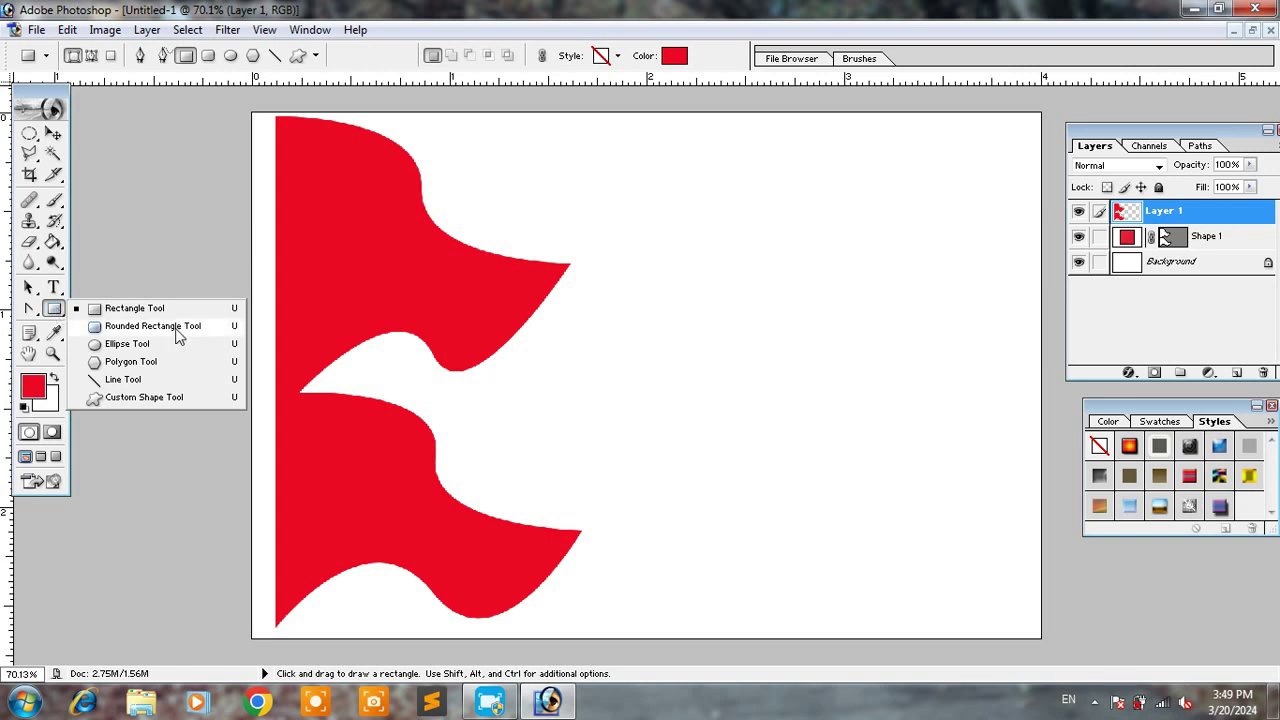
pyautogui.click(168, 400)
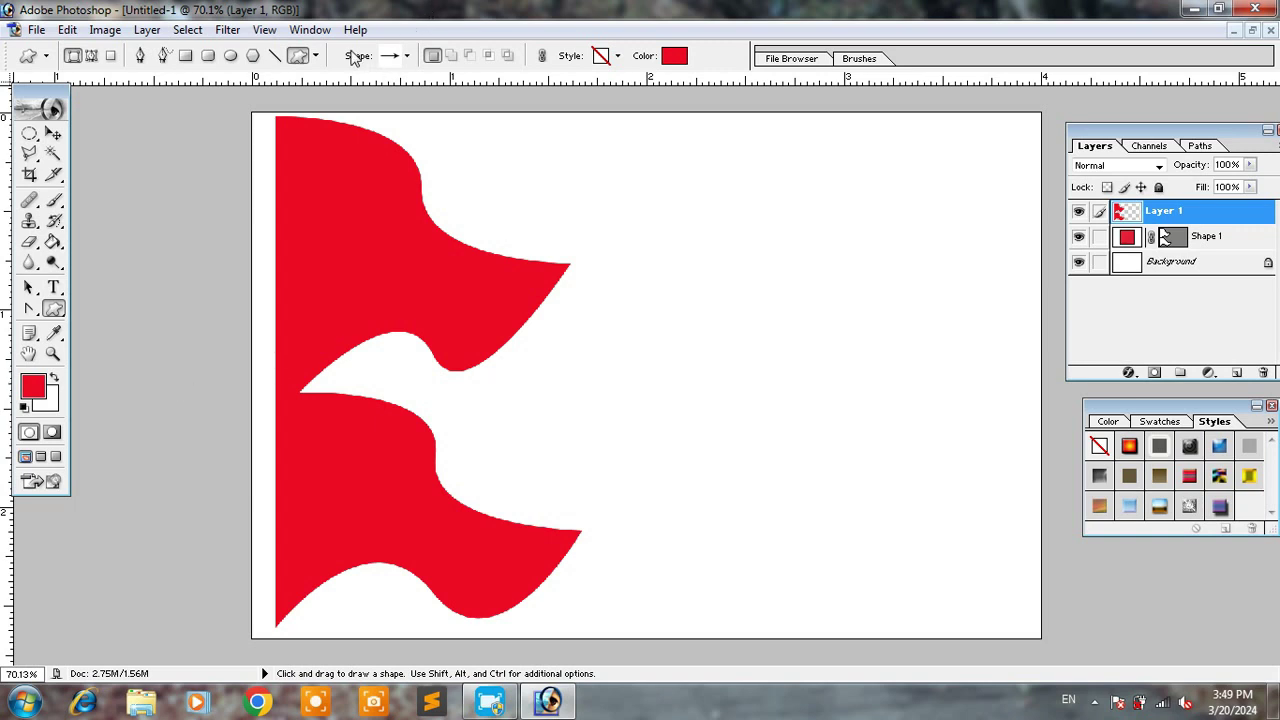
# Load the All shapes set into the Shape picker and select Crescent Moon.
pyautogui.click(407, 57)
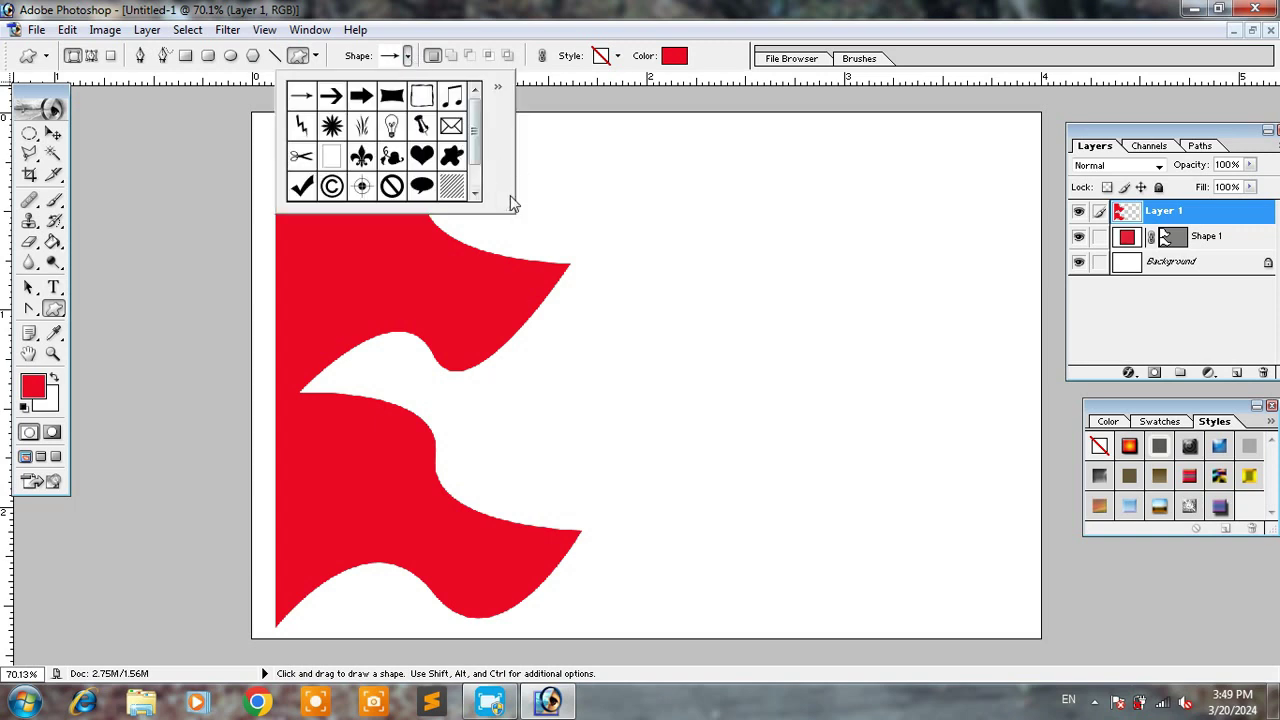
pyautogui.moveTo(510, 205); pyautogui.dragTo(796, 537)
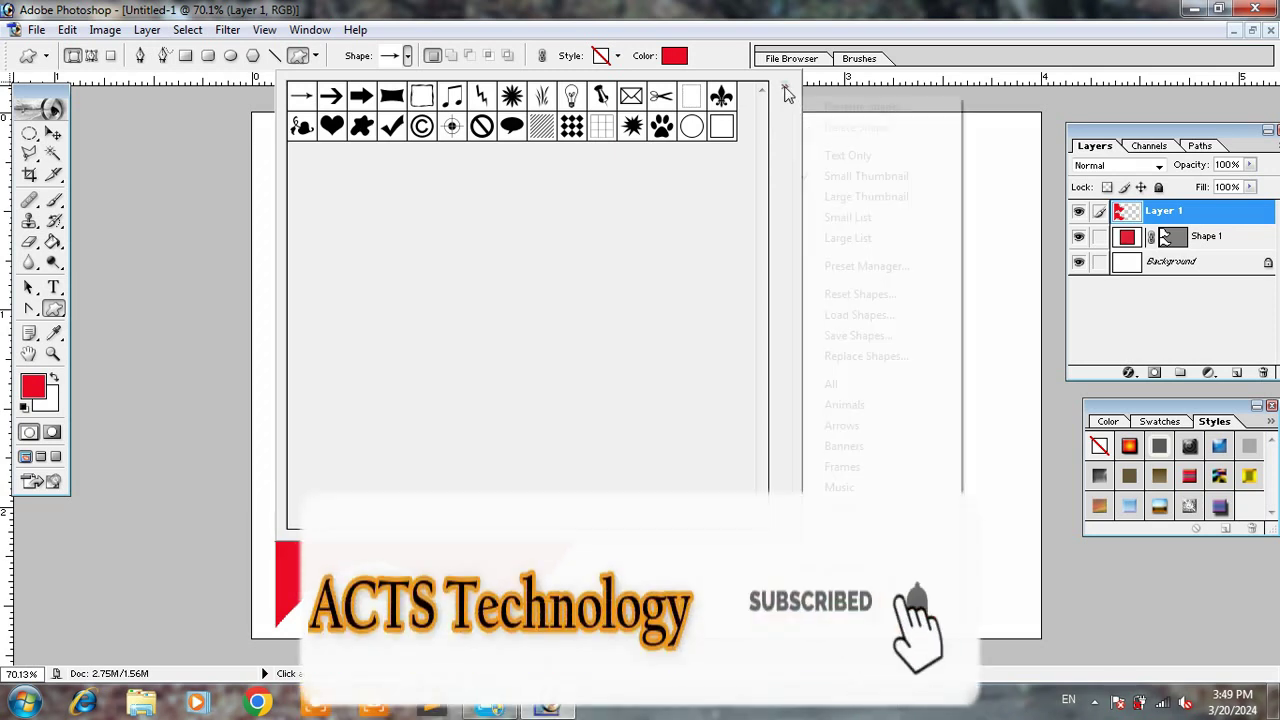
pyautogui.click(785, 88)
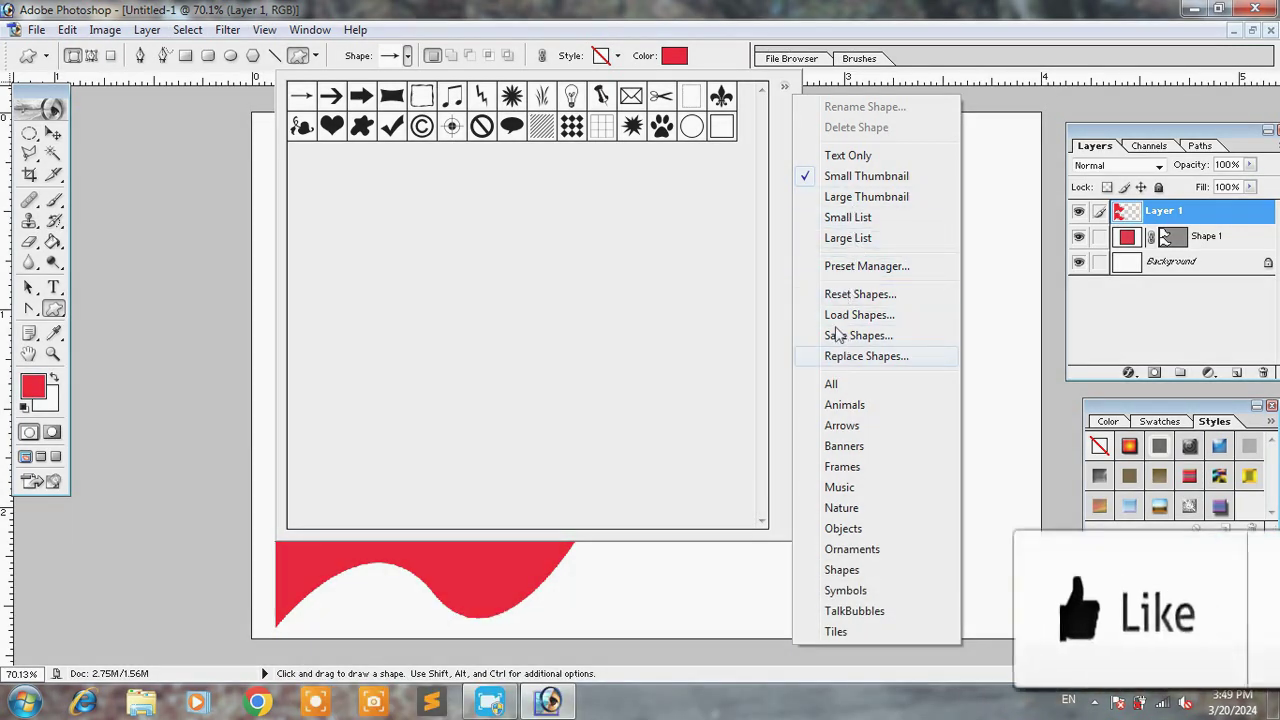
pyautogui.click(830, 387)
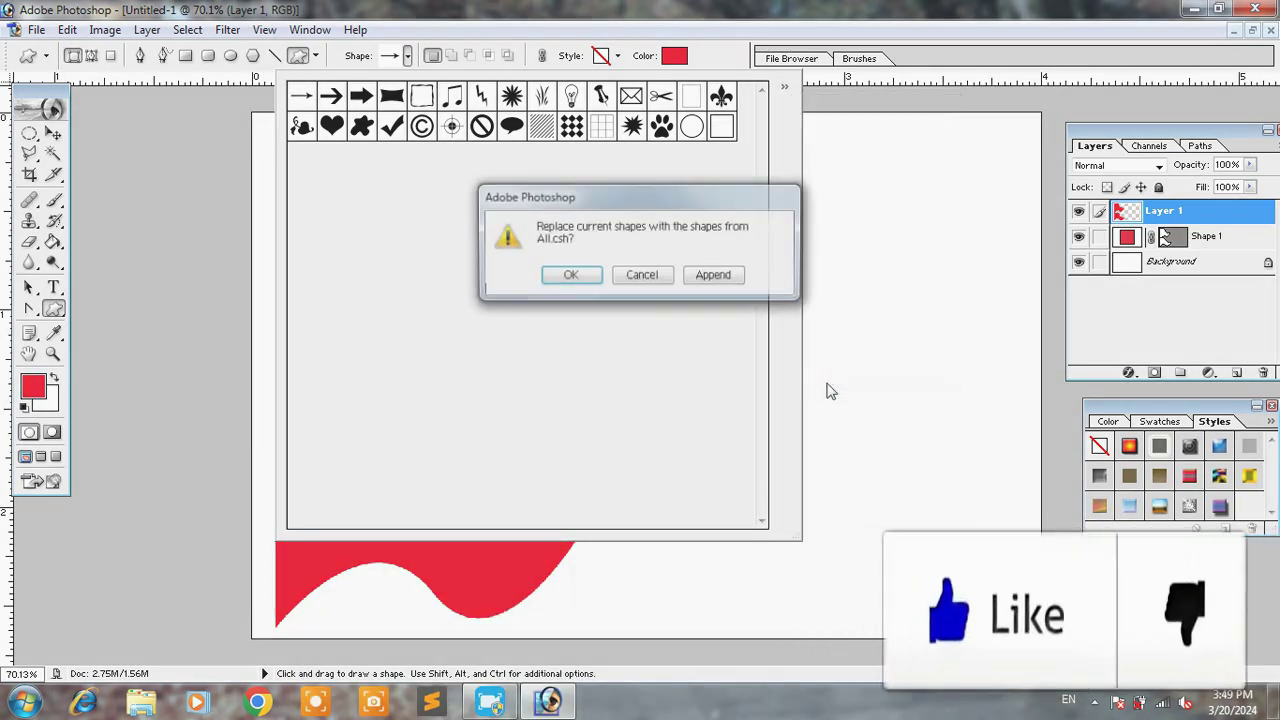
pyautogui.click(570, 276)
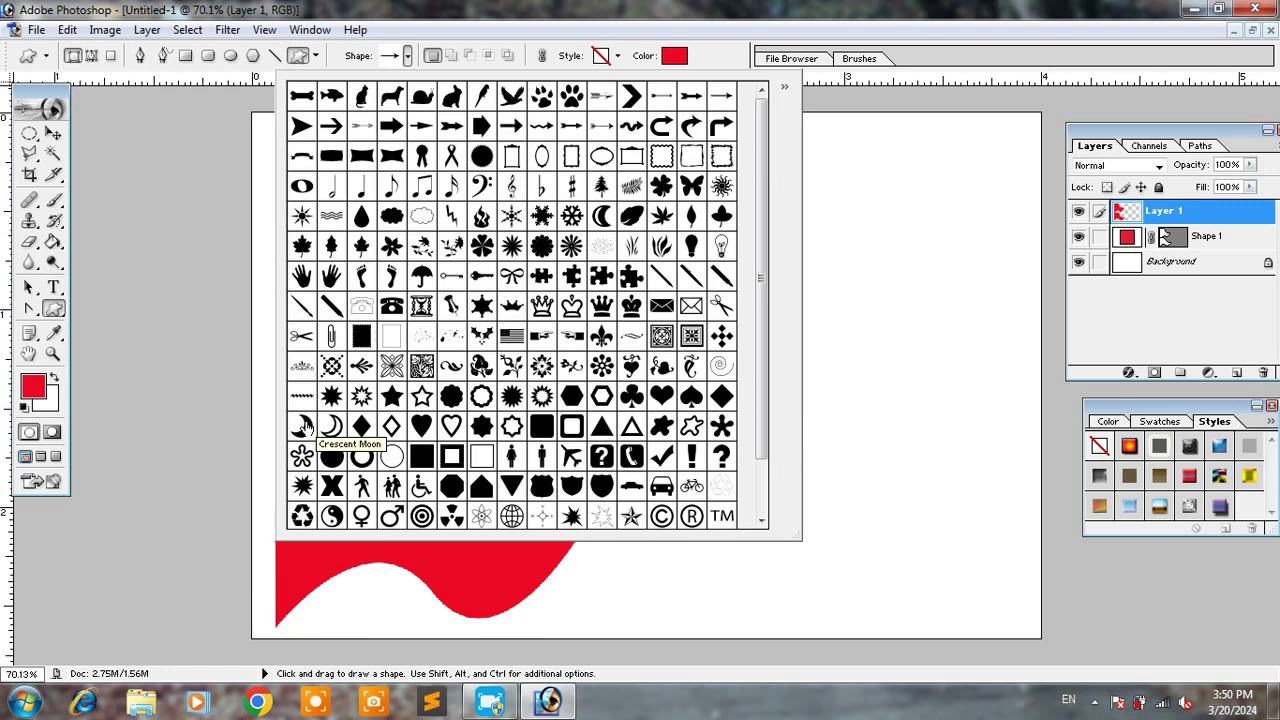
pyautogui.click(304, 426)
pyautogui.click(870, 222)
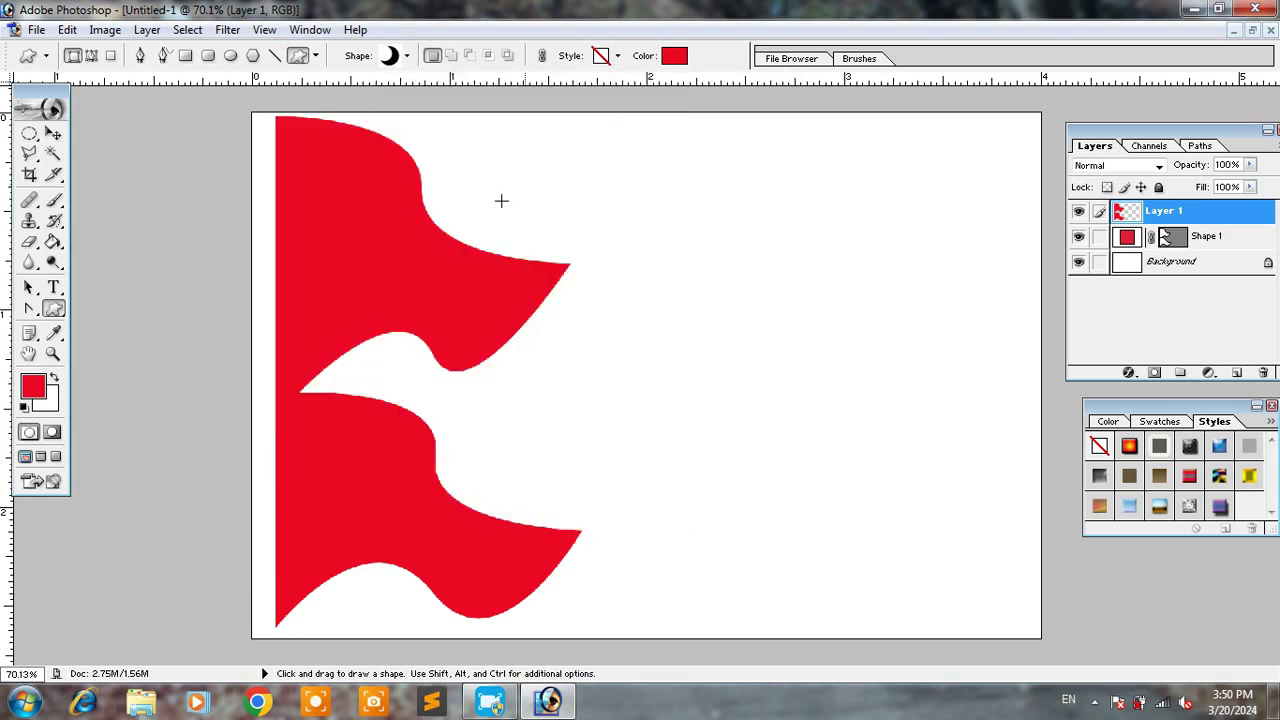
# Draw a crescent on the upper pennant, rotate it about 60.5°, and enlarge it slightly.
pyautogui.moveTo(307, 224); pyautogui.dragTo(382, 296)
pyautogui.moveTo(382, 296); pyautogui.dragTo(385, 300)
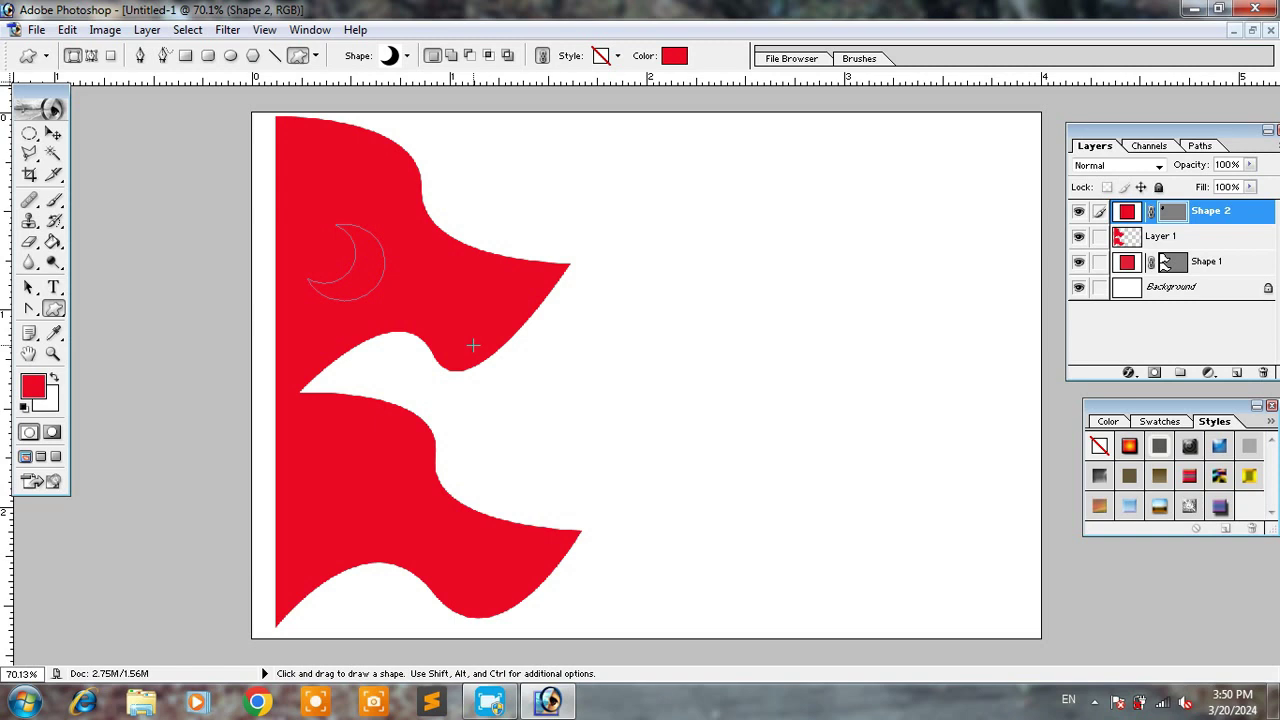
pyautogui.hotkey('ctrl', 't')
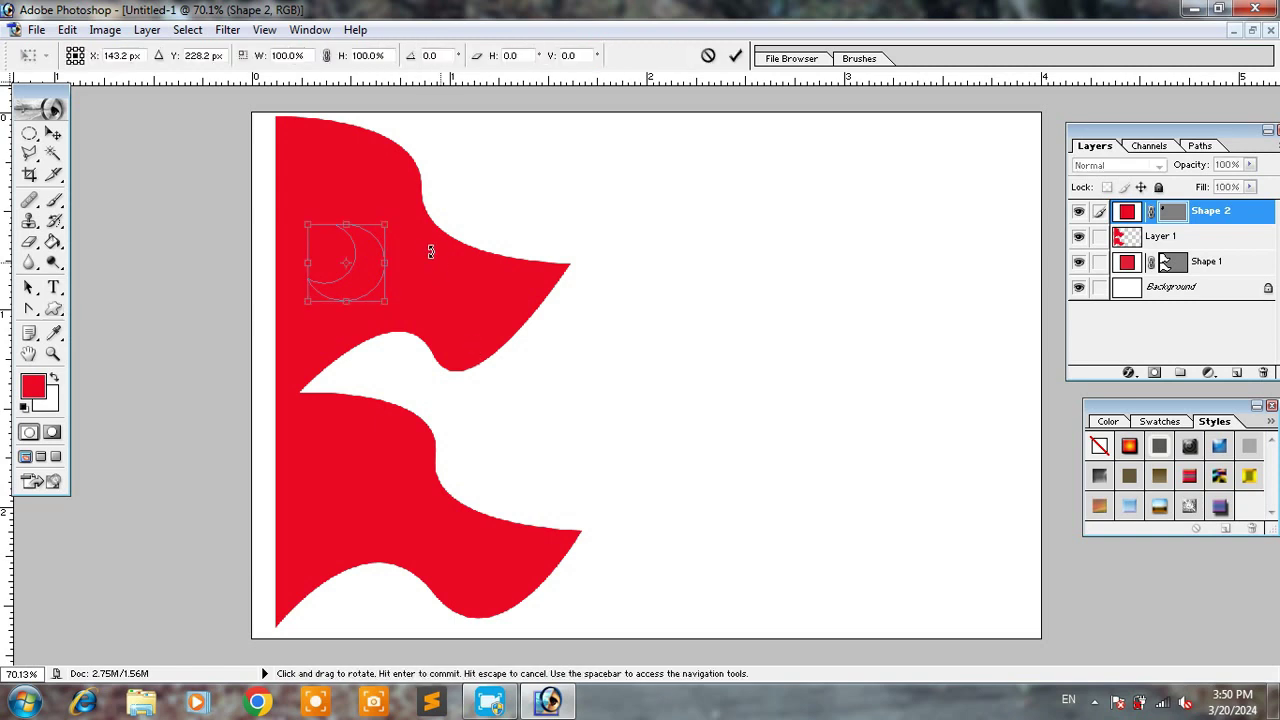
pyautogui.moveTo(417, 215); pyautogui.dragTo(438, 309)
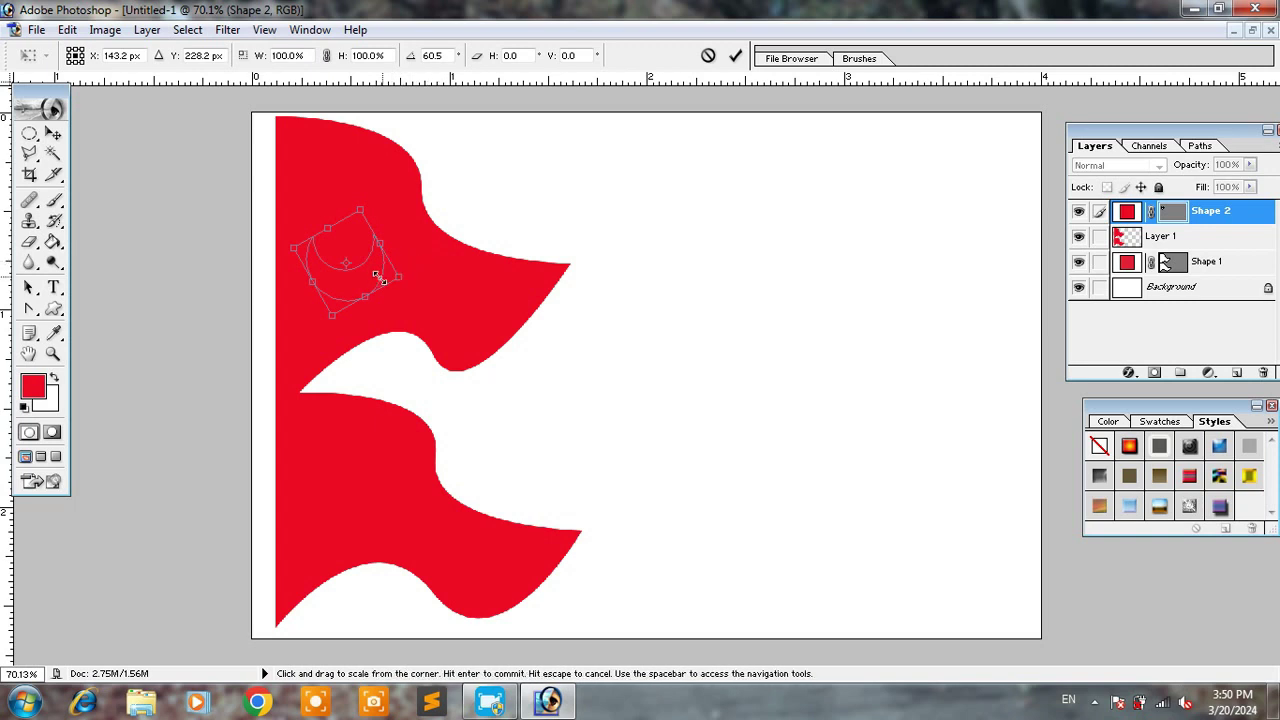
pyautogui.moveTo(361, 276); pyautogui.dragTo(381, 280)
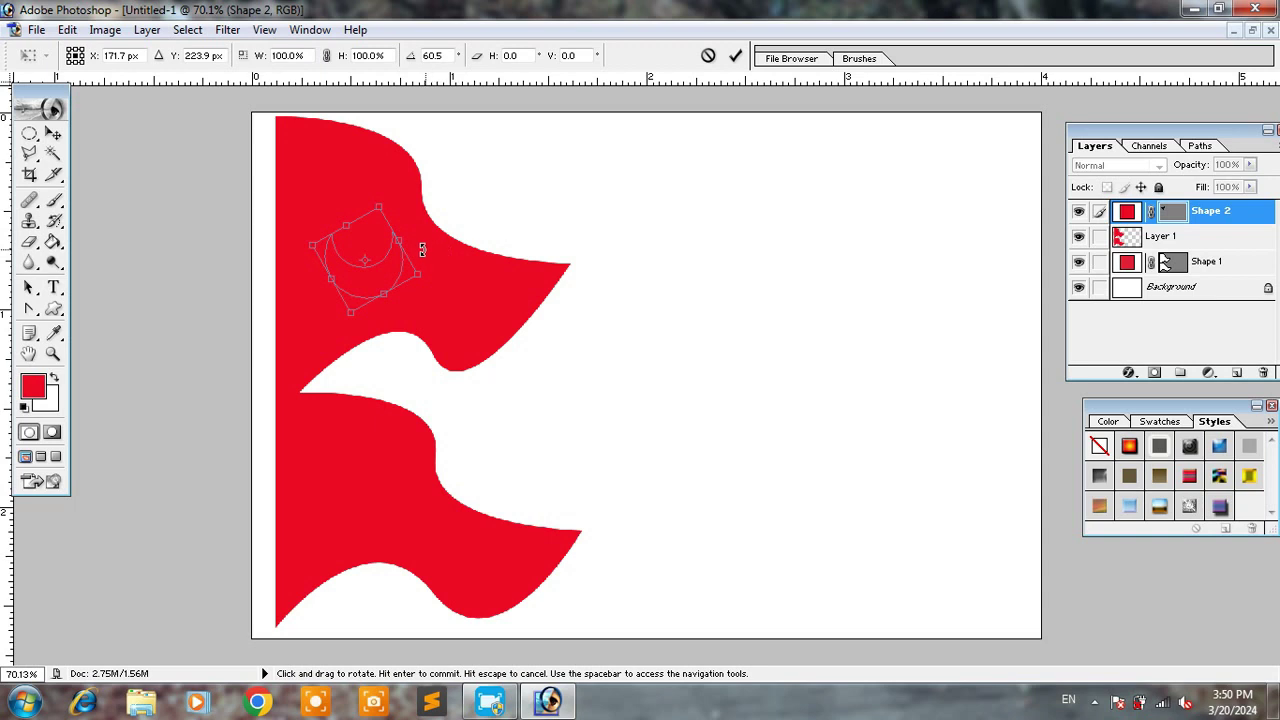
pyautogui.moveTo(419, 268); pyautogui.dragTo(430, 268)
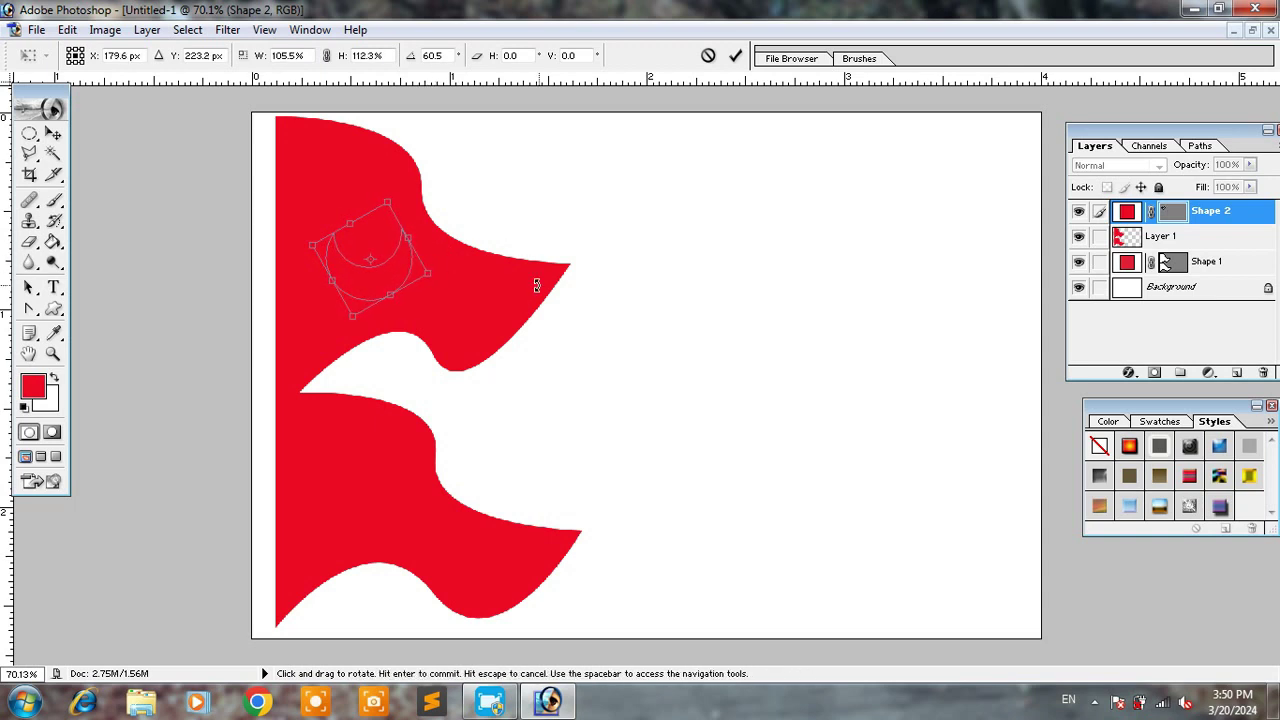
pyautogui.press('Return')
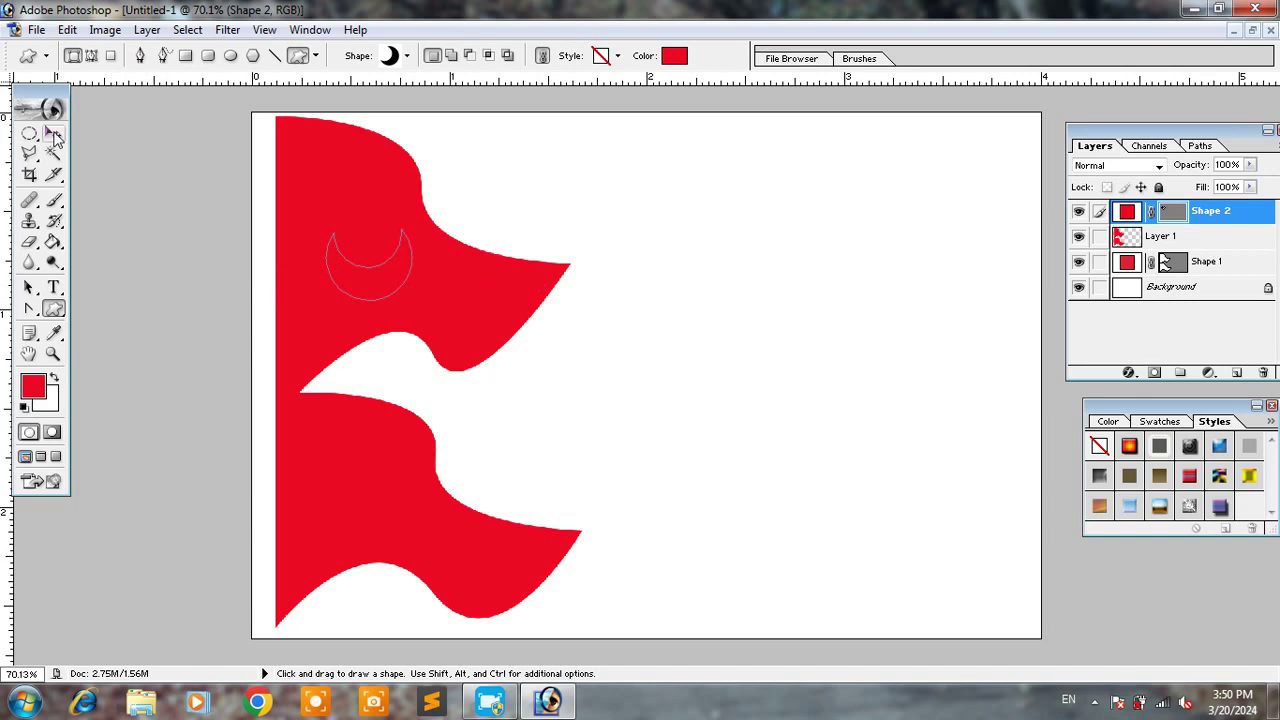
pyautogui.click(54, 135)
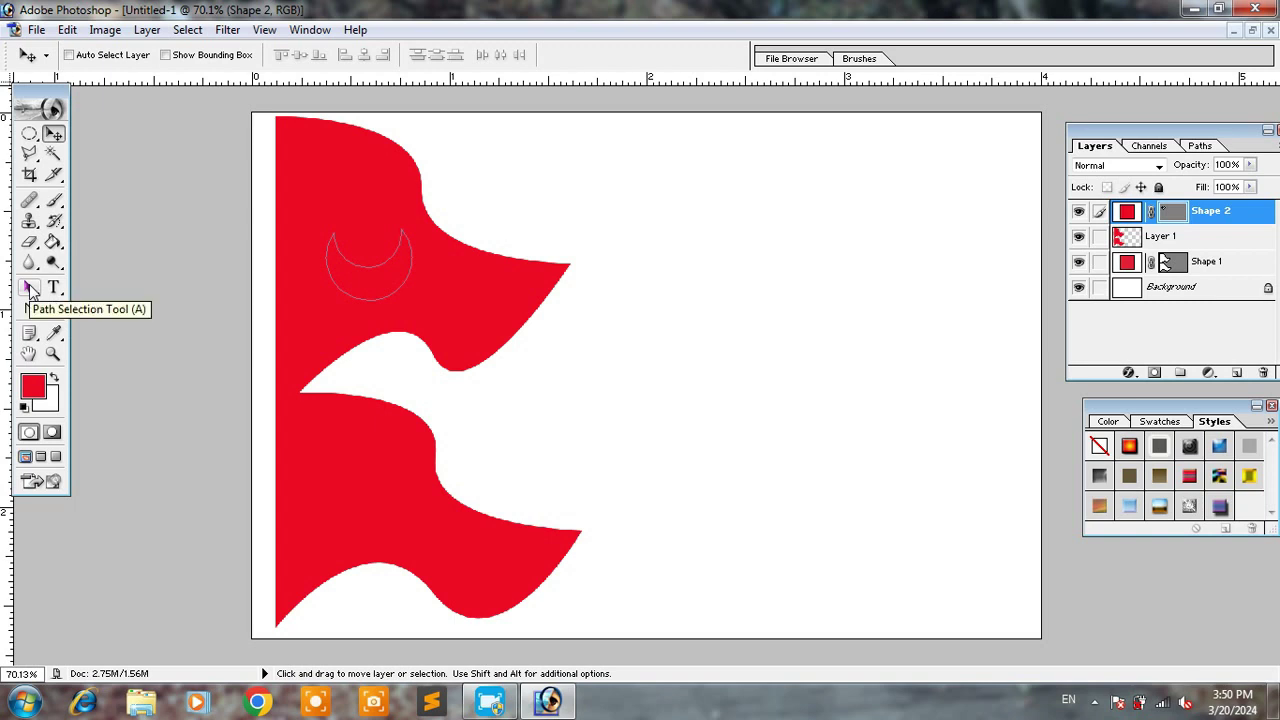
# Convert the crescent path into a selection with Make Selection.
pyautogui.click(31, 289)
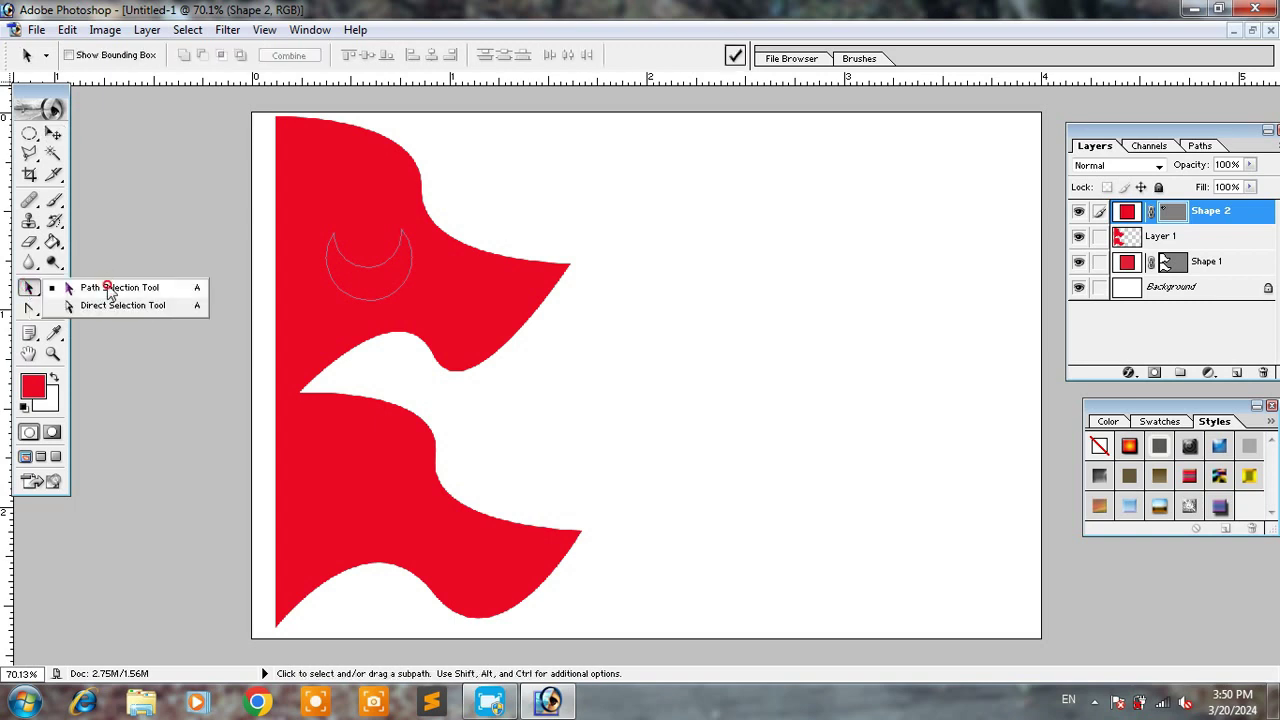
pyautogui.click(108, 288)
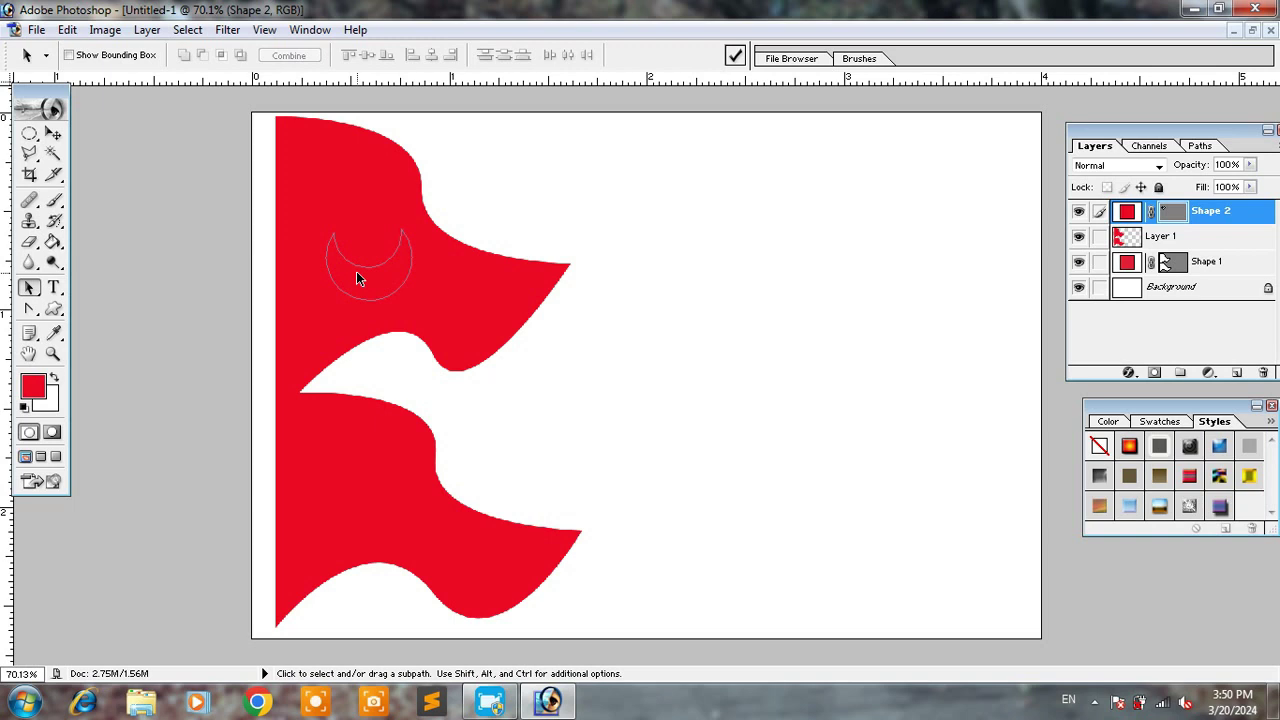
pyautogui.rightClick(357, 273)
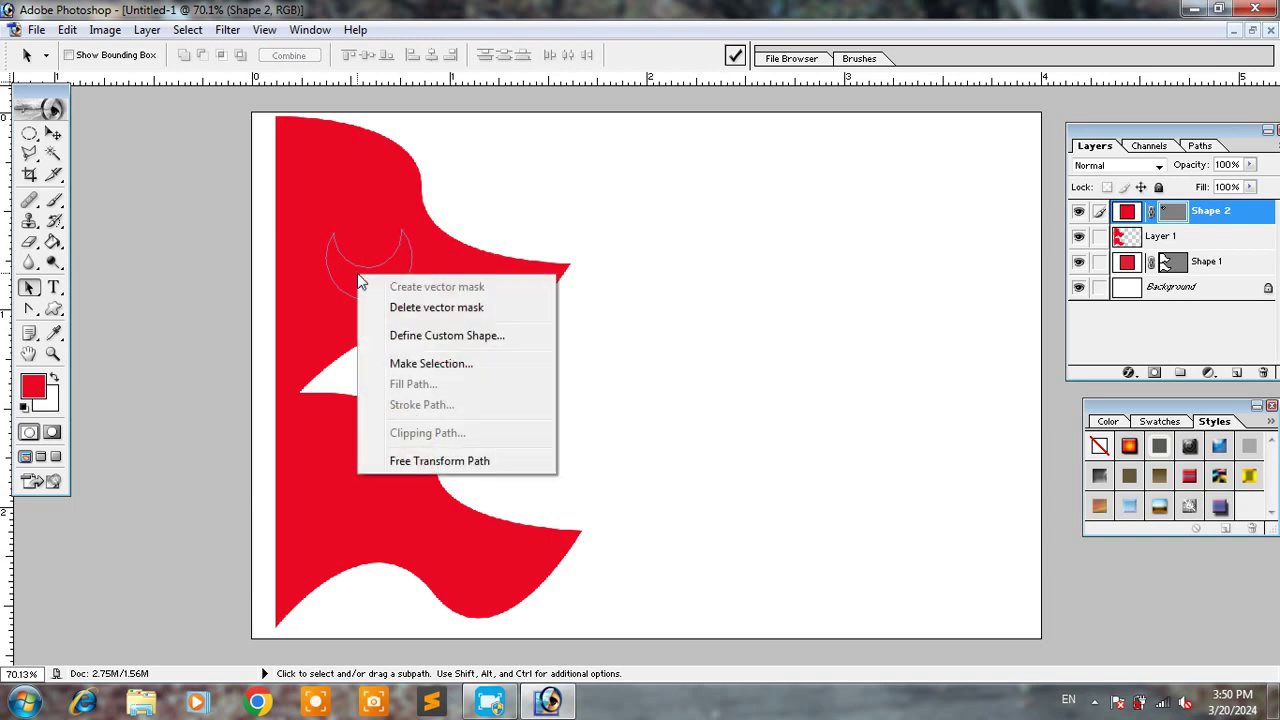
pyautogui.click(422, 364)
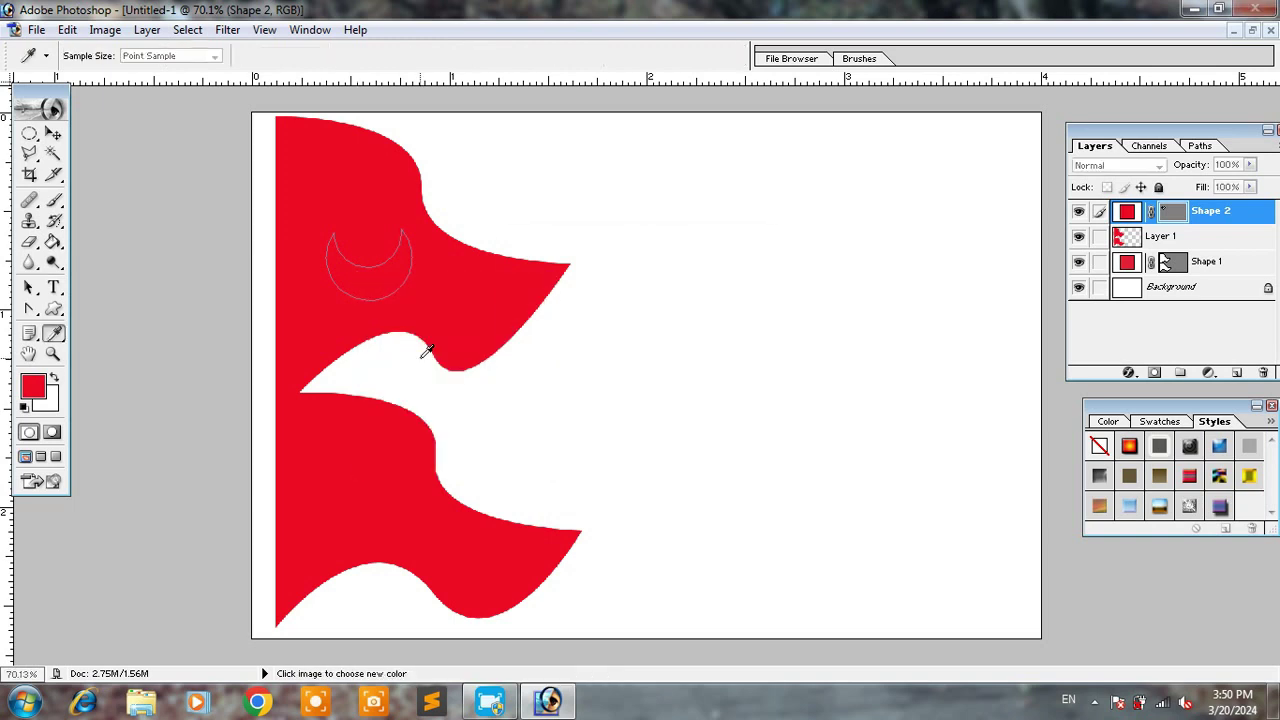
pyautogui.click(732, 278)
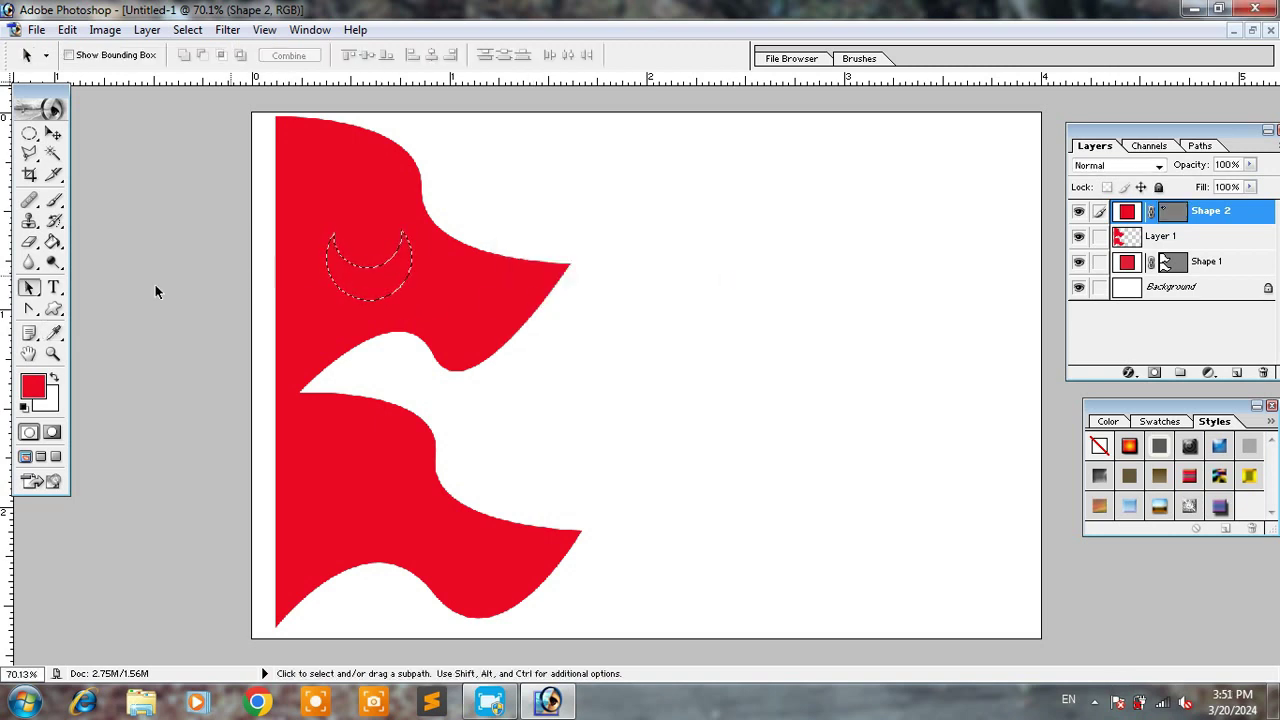
# Set the foreground to white and fill the crescent selection on a new Layer 2.
pyautogui.click(35, 390)
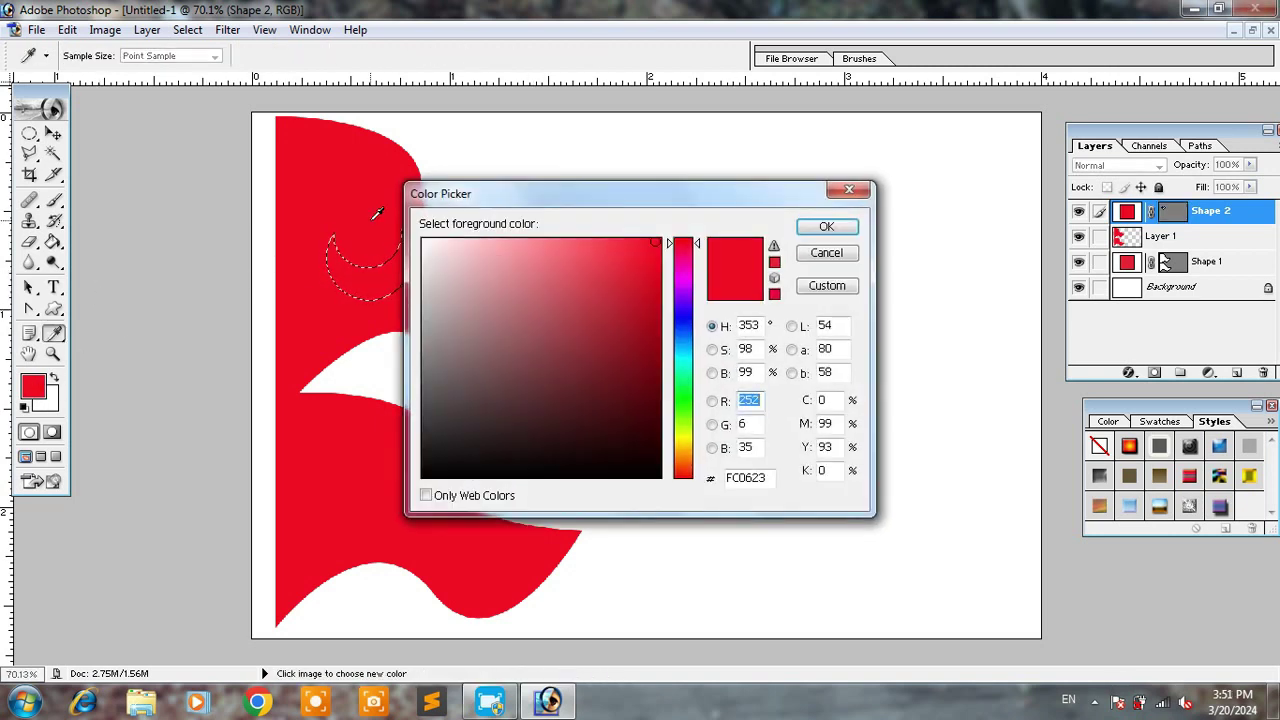
pyautogui.click(427, 243)
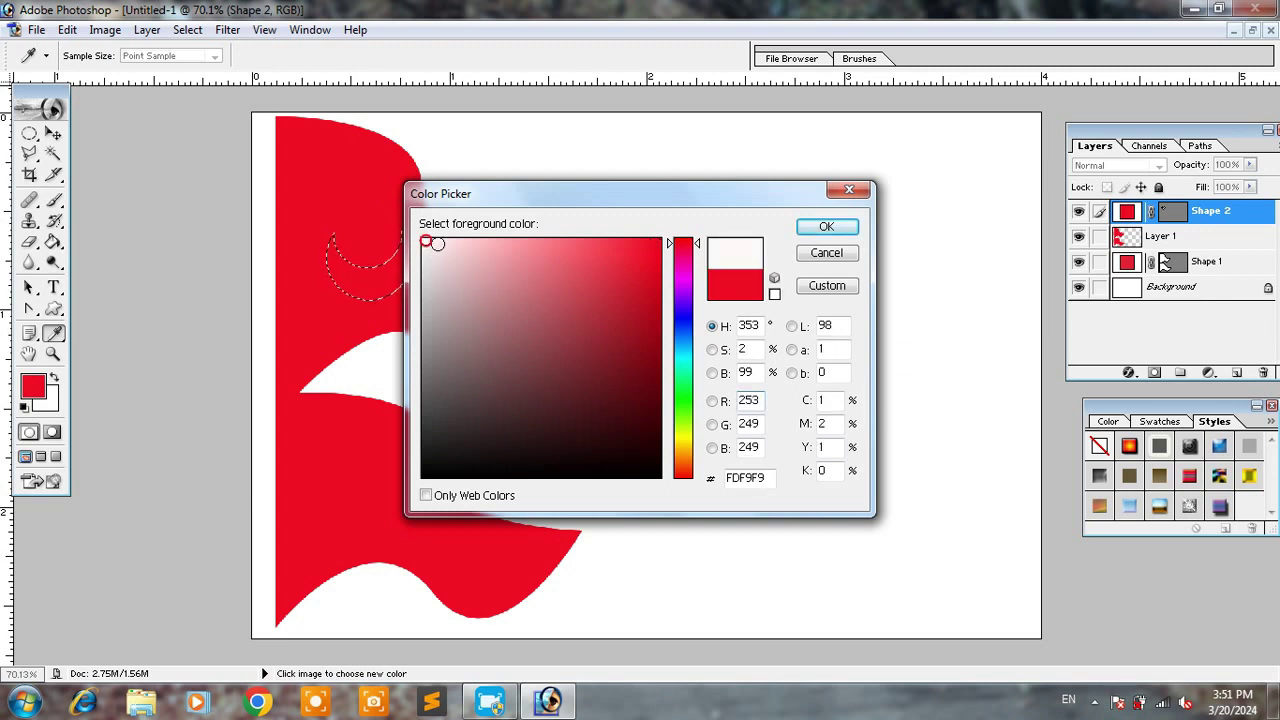
pyautogui.click(826, 226)
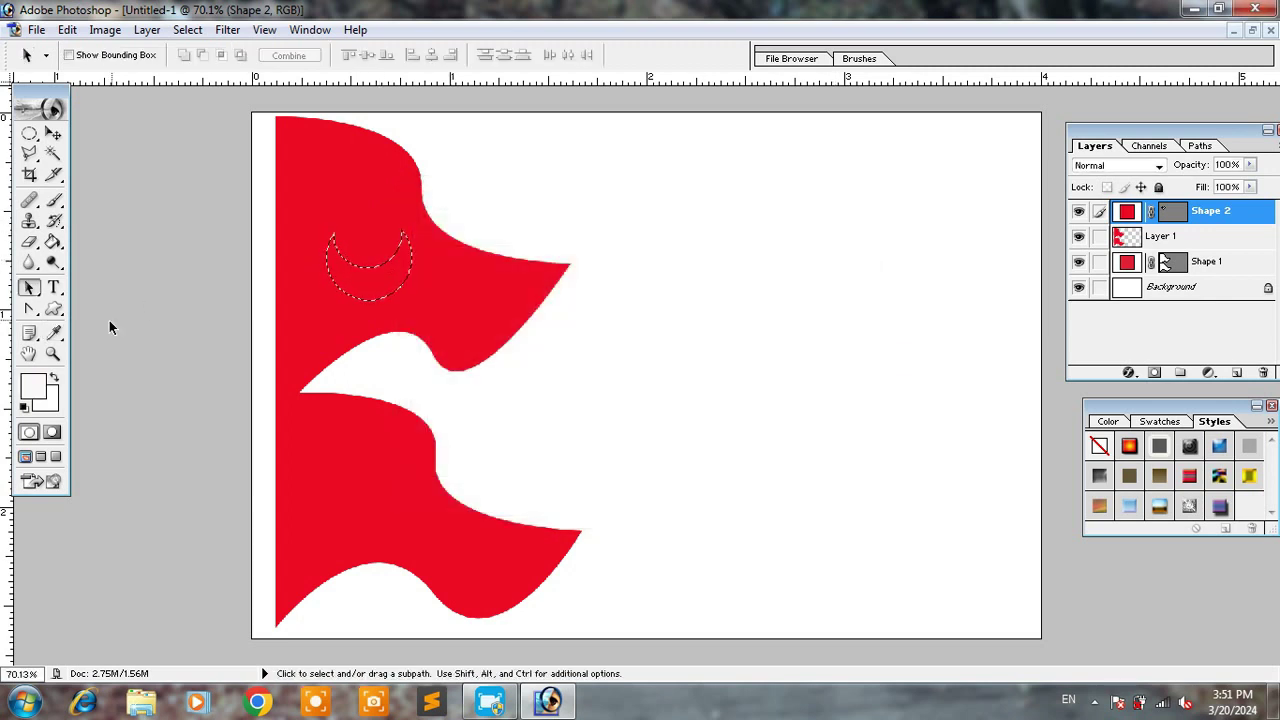
pyautogui.click(54, 243)
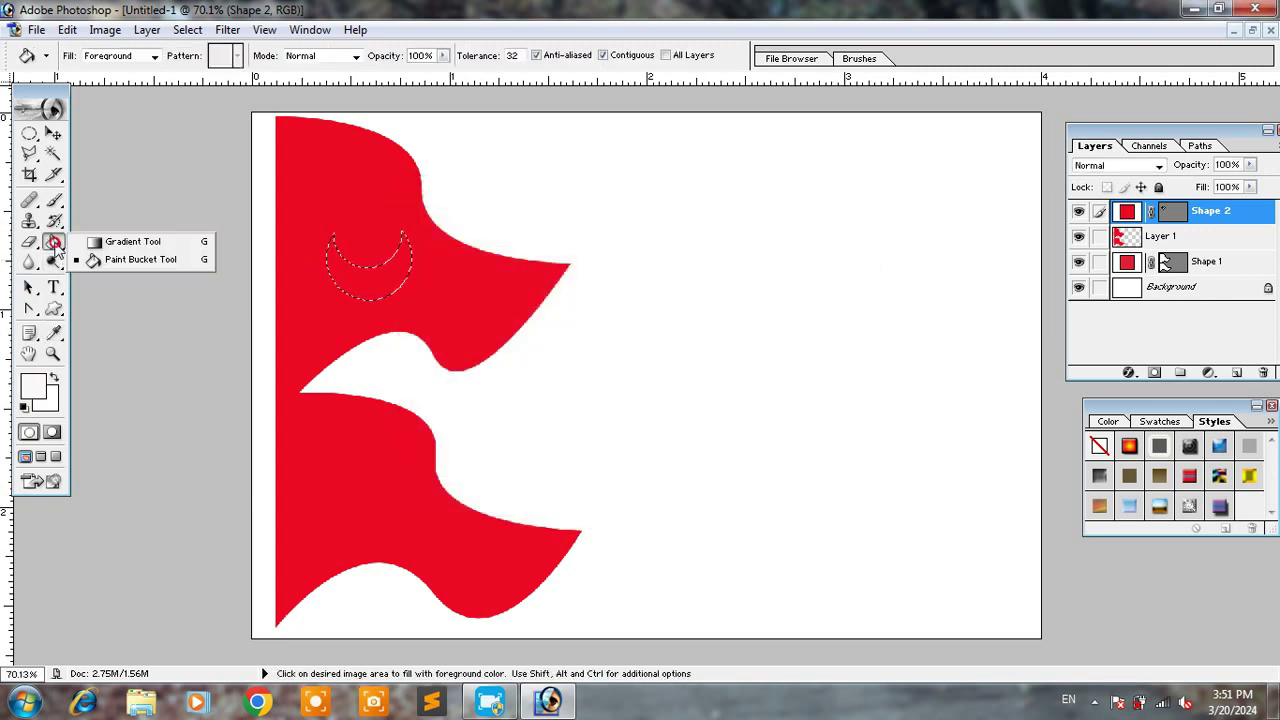
pyautogui.click(115, 259)
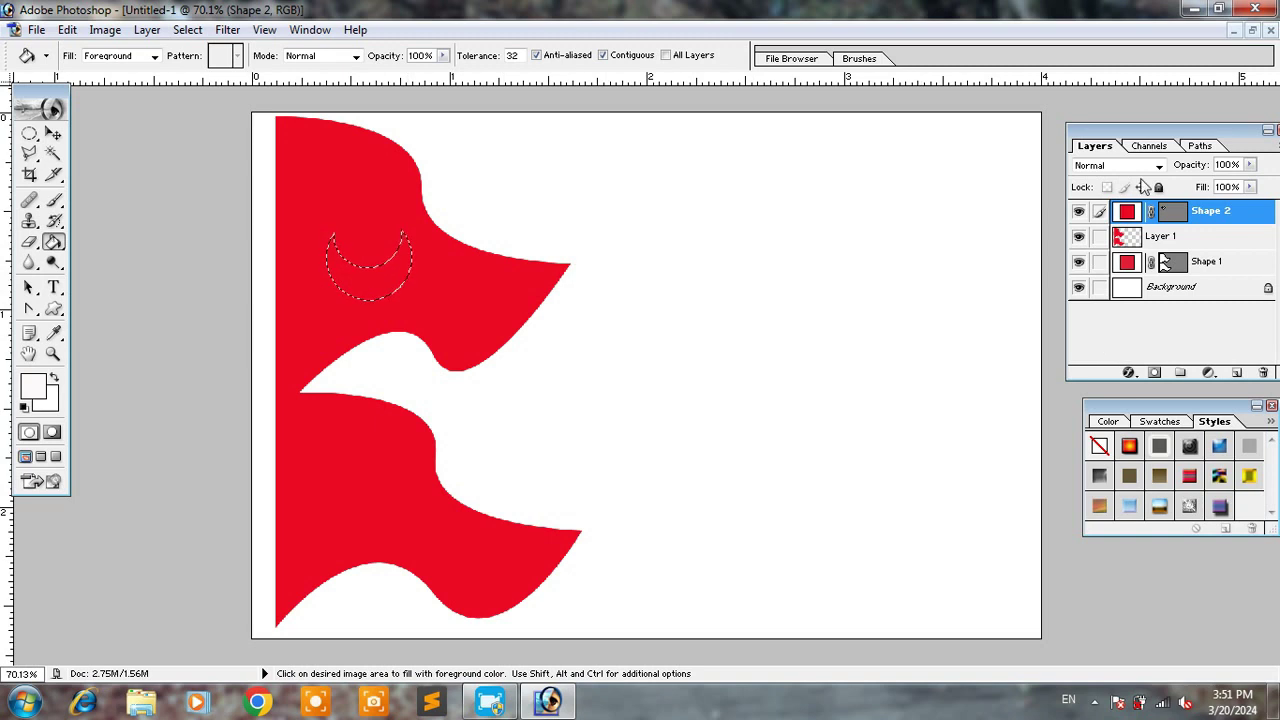
pyautogui.moveTo(1150, 128); pyautogui.dragTo(1104, 133)
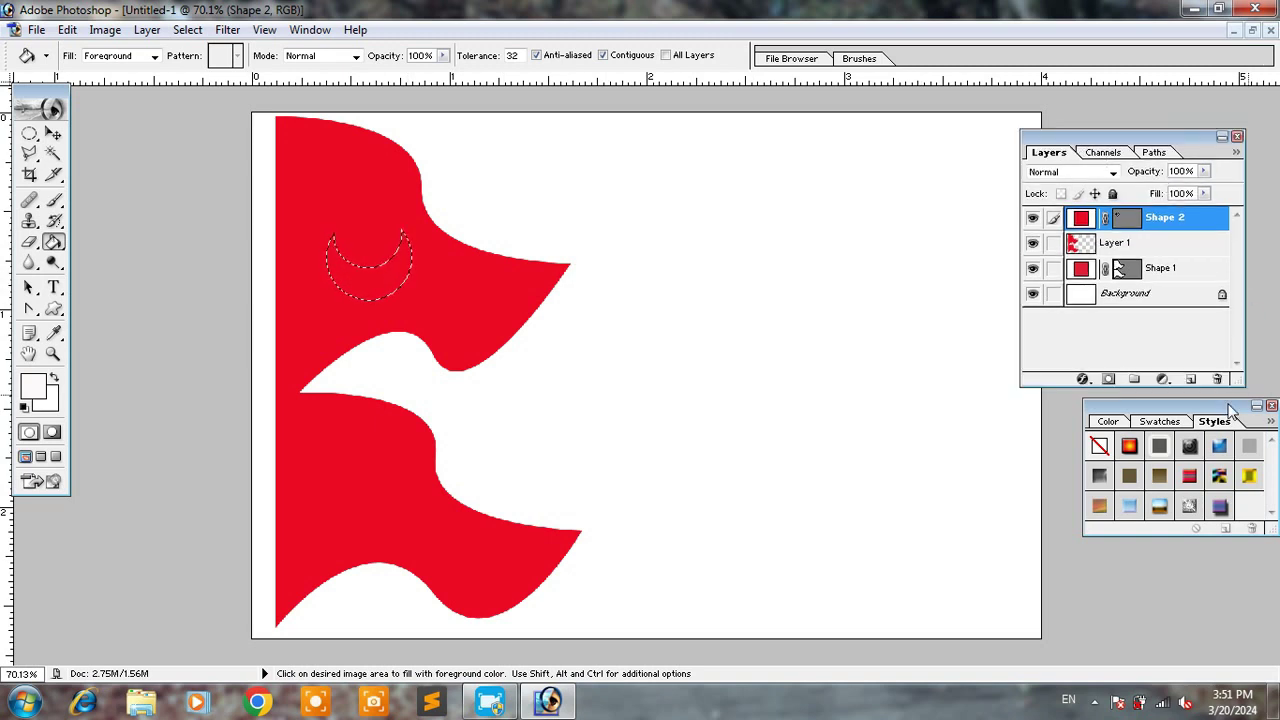
pyautogui.click(1190, 380)
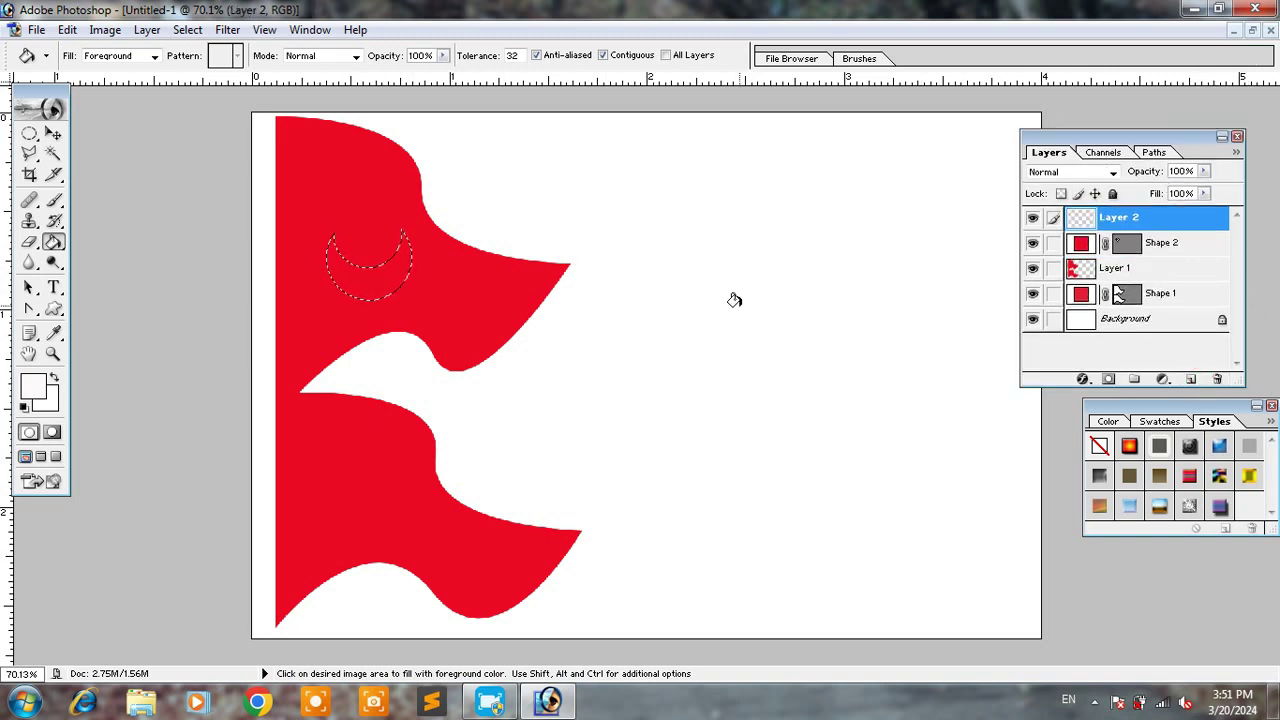
pyautogui.click(381, 284)
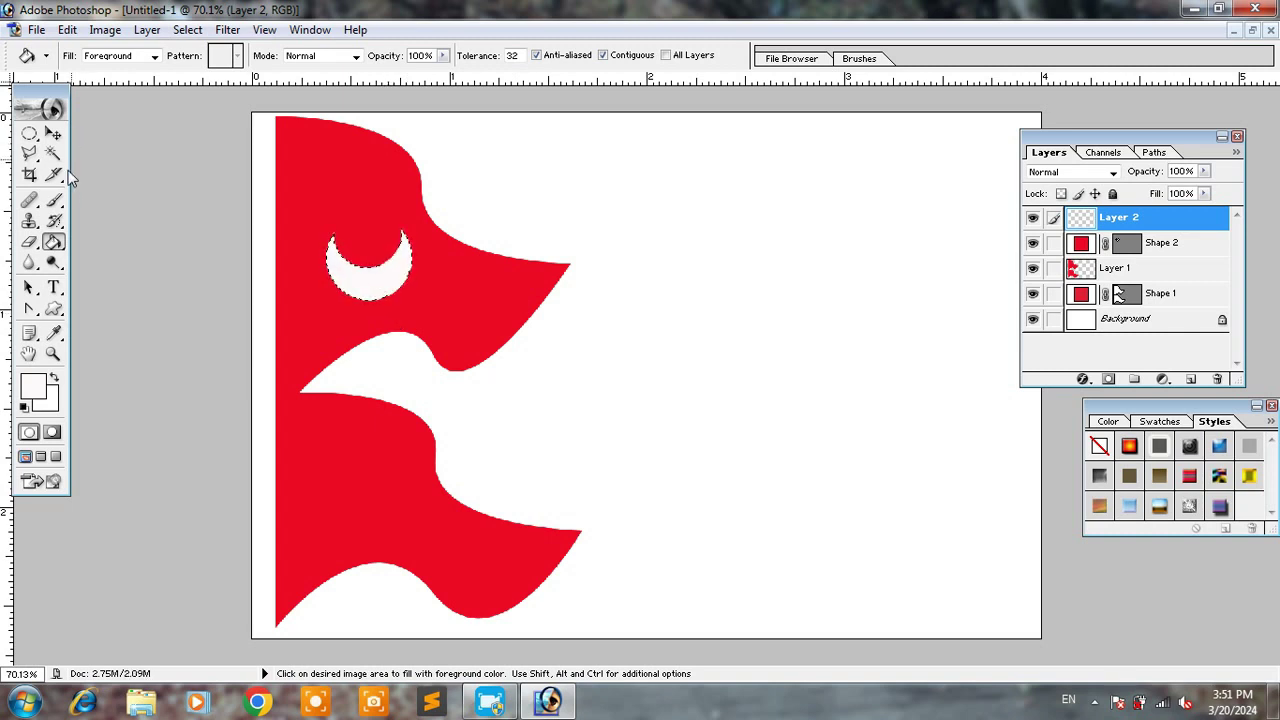
pyautogui.click(53, 133)
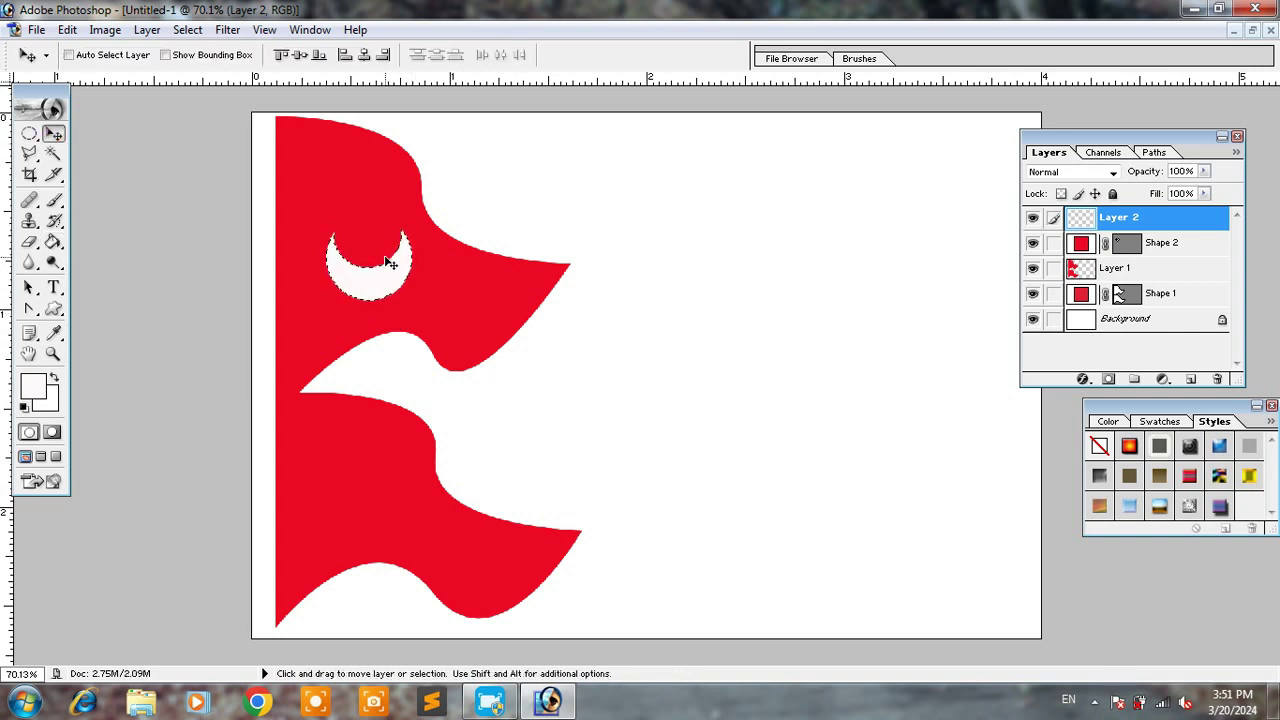
# Deselect the crescent, make Layer 1 active, and pick the 10 Point Star custom shape.
pyautogui.hotkey('ctrl', 'd')
pyautogui.keyDown('ctrl'); pyautogui.click(490, 310); pyautogui.keyUp('ctrl')
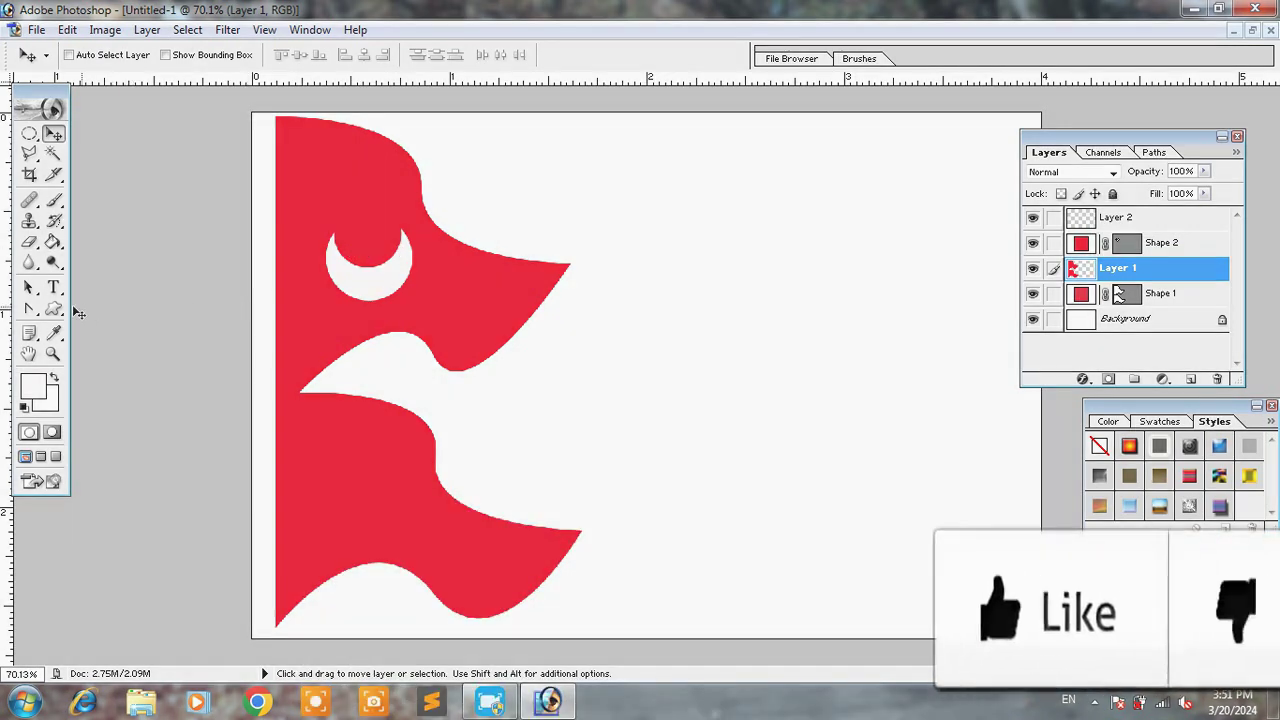
pyautogui.click(54, 309)
pyautogui.click(406, 56)
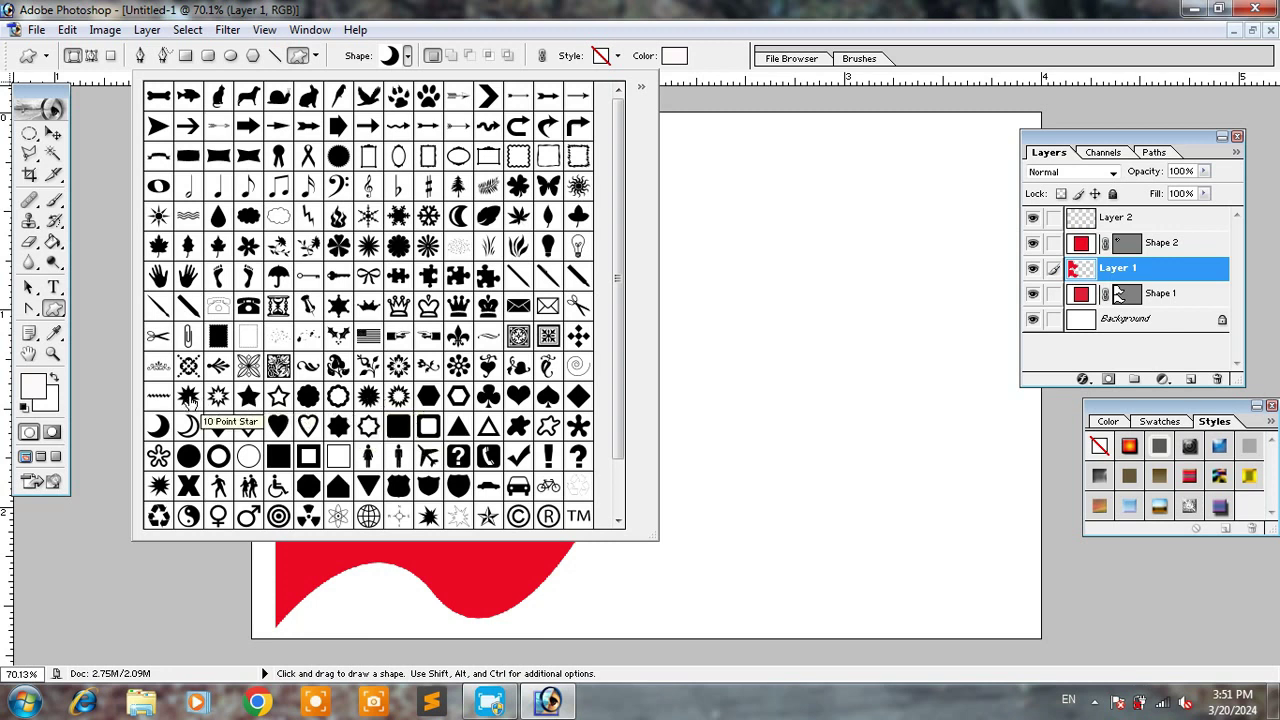
pyautogui.click(189, 397)
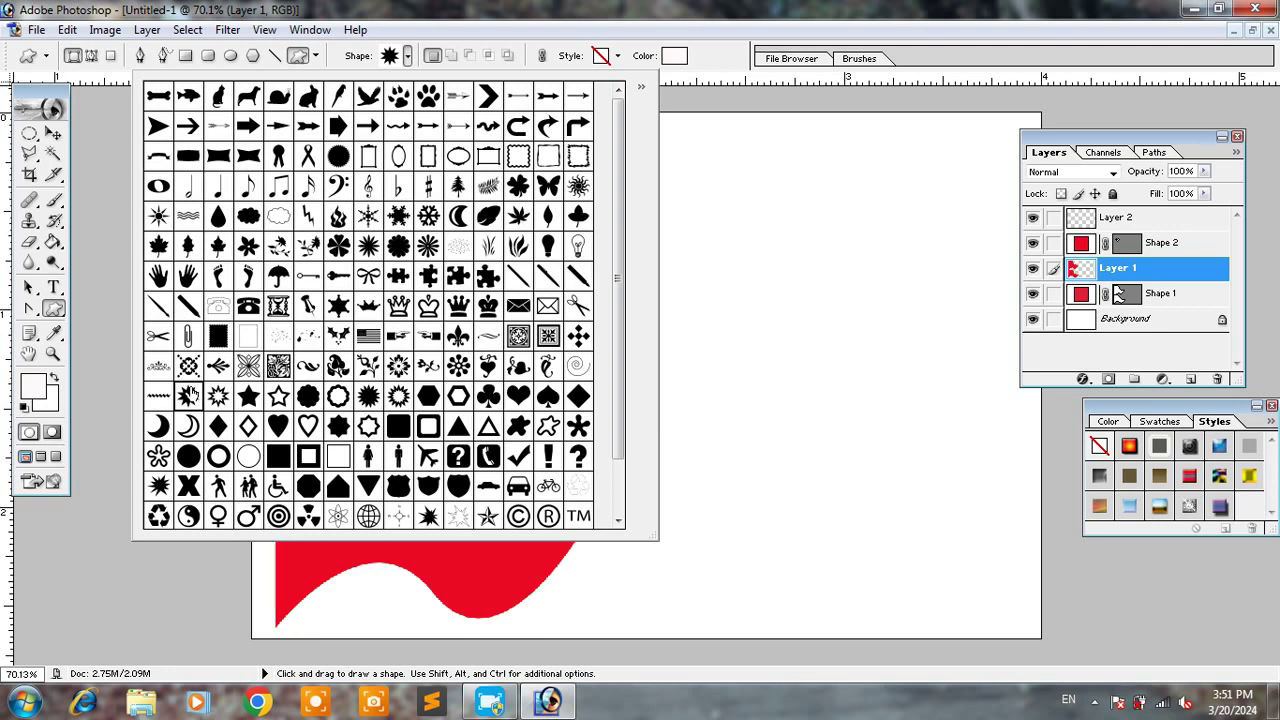
pyautogui.click(213, 400)
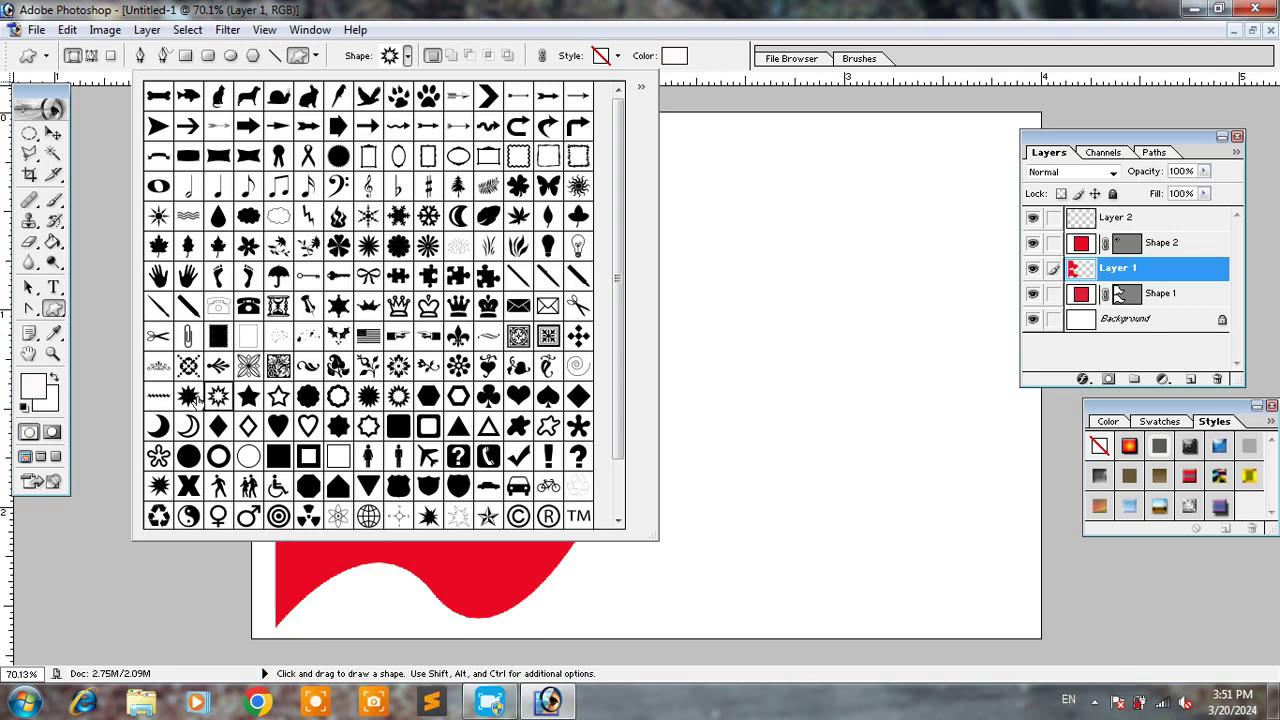
pyautogui.click(189, 397)
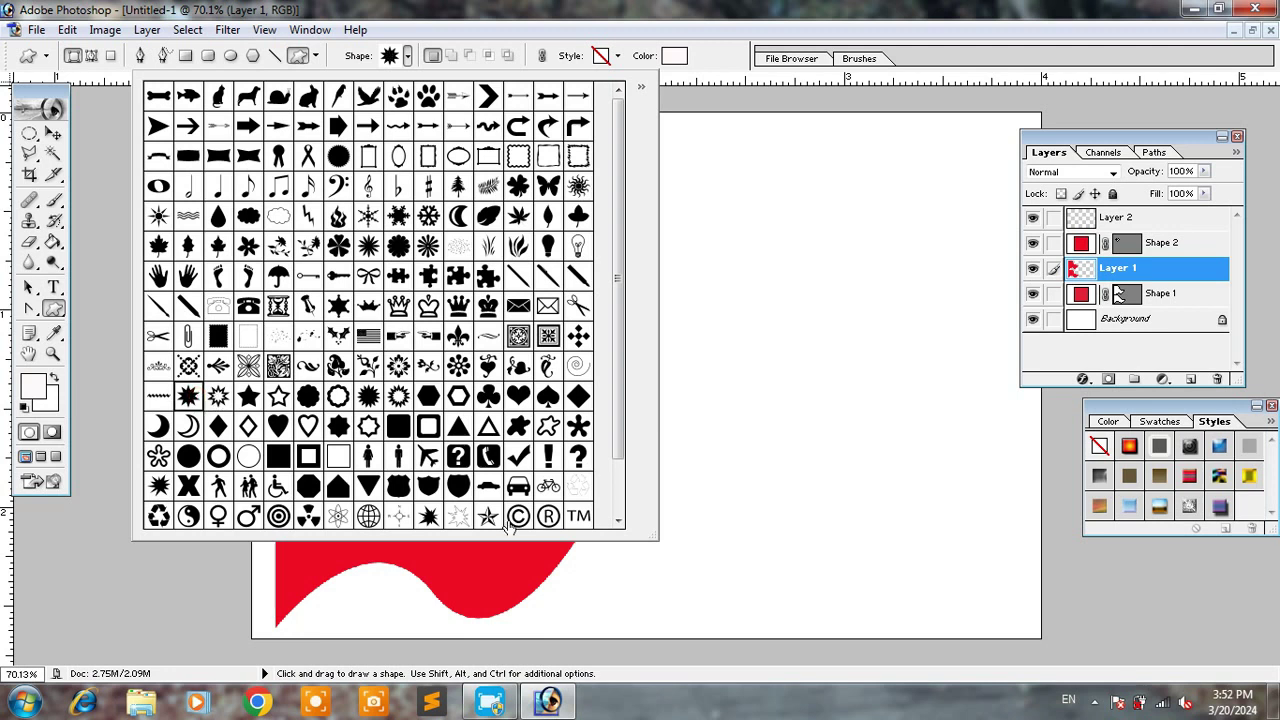
pyautogui.click(752, 336)
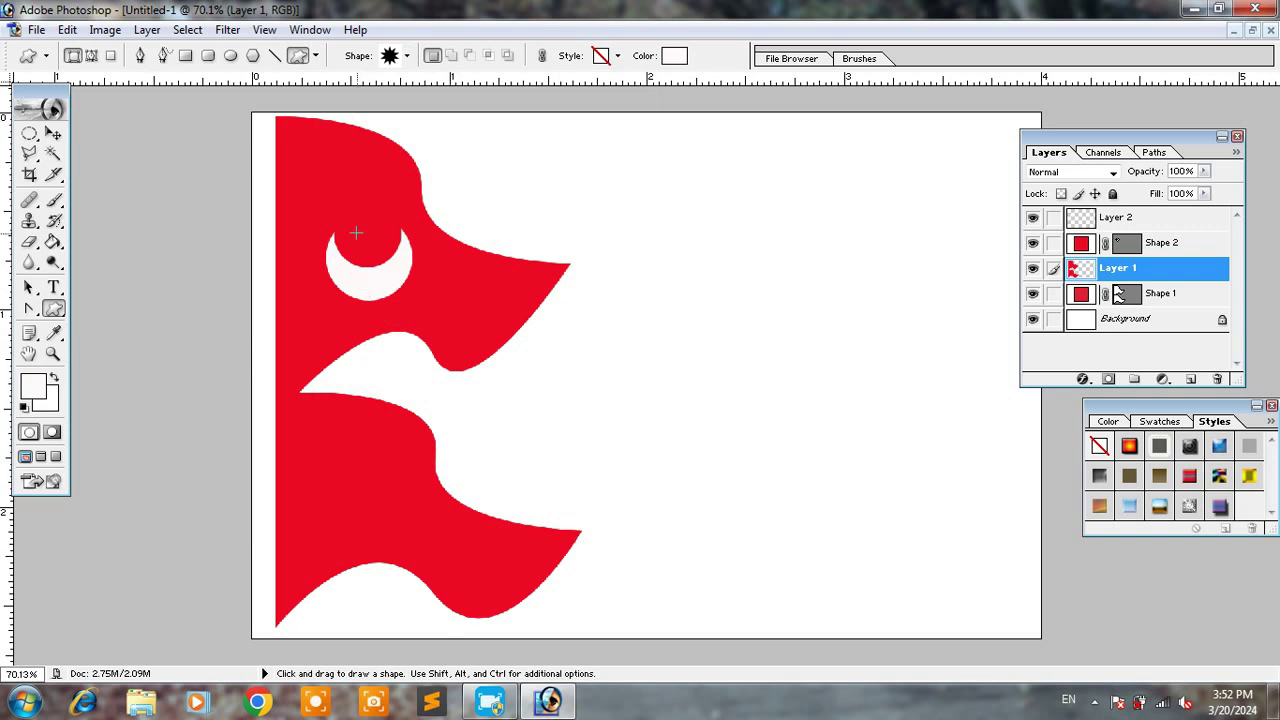
# Draw a white star over the crescent's top and nudge it slightly left and down.
pyautogui.moveTo(344, 231); pyautogui.dragTo(398, 285)
pyautogui.moveTo(397, 285); pyautogui.dragTo(397, 285)
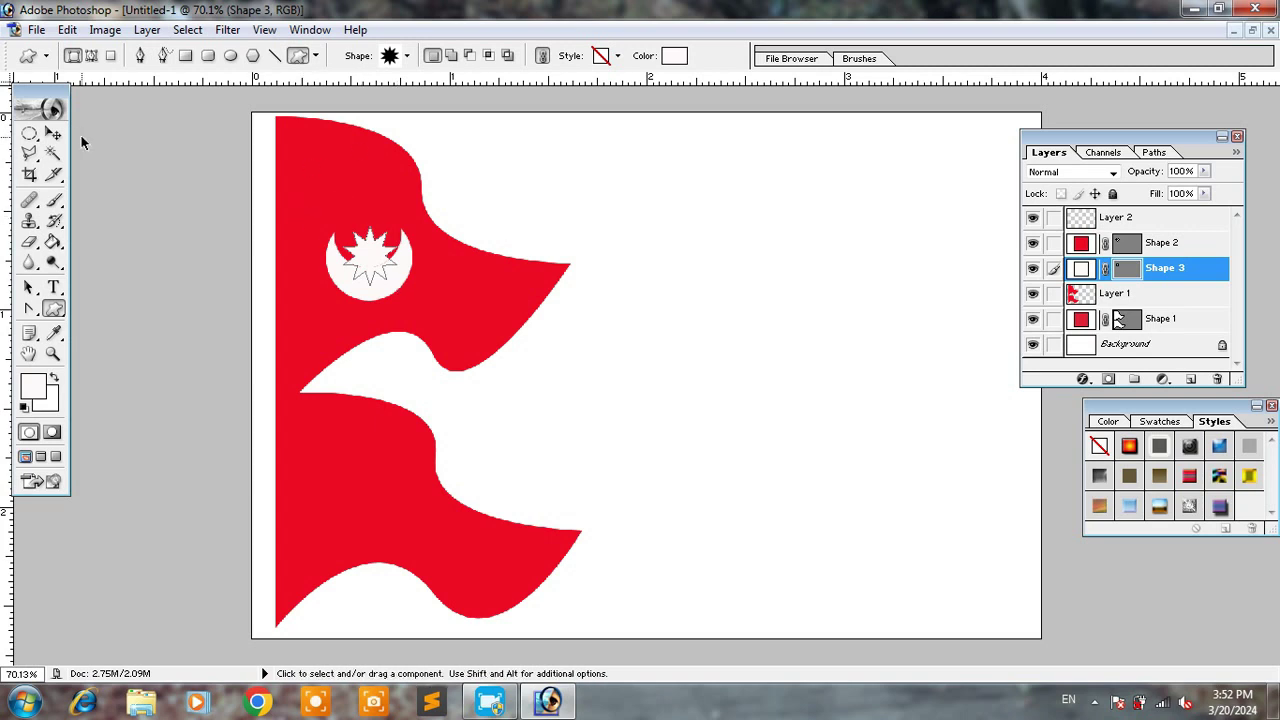
pyautogui.hotkey('ctrl', 't')
pyautogui.press('Left')
pyautogui.press('Left')
pyautogui.press('Left')
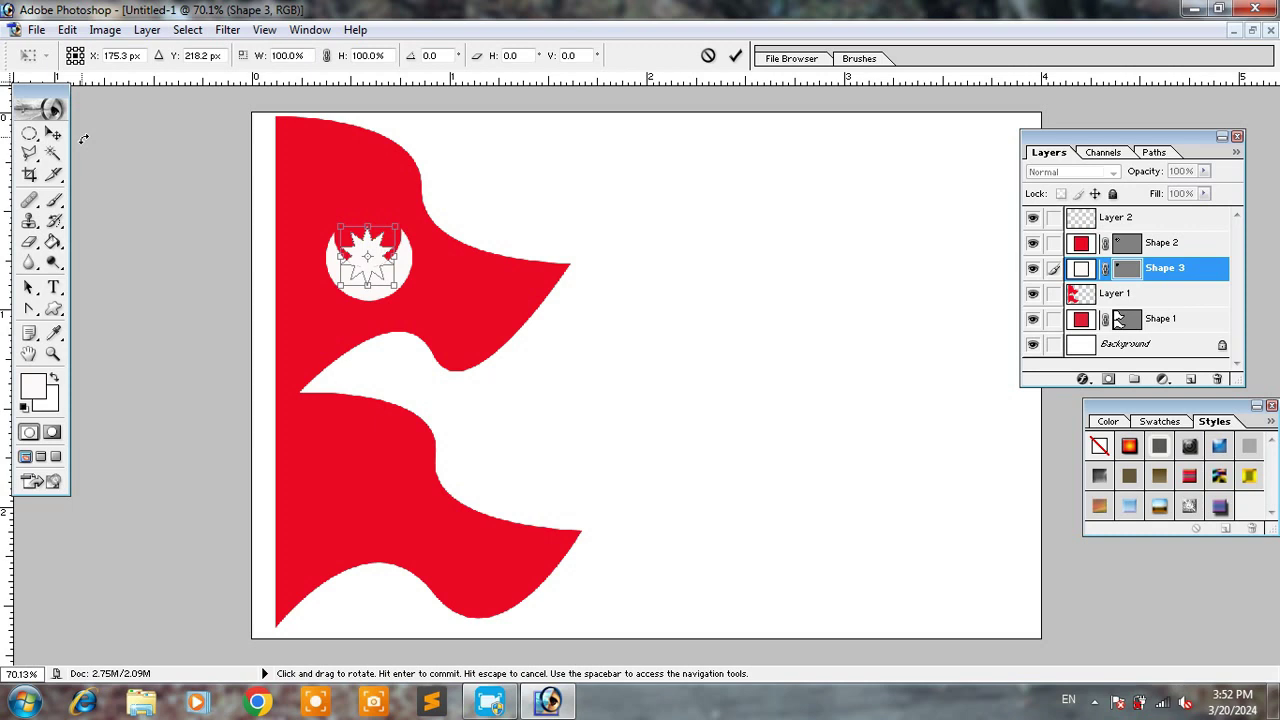
pyautogui.press('Down')
pyautogui.press('Down')
pyautogui.press('Down')
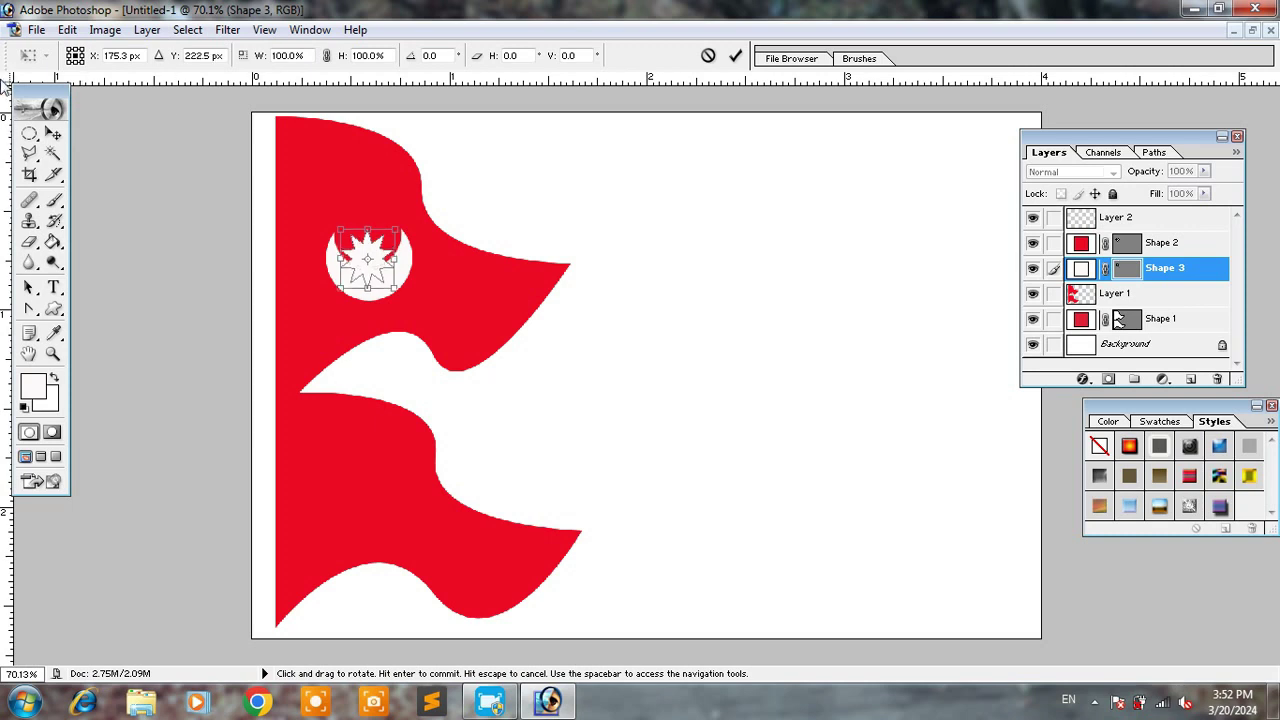
pyautogui.press('Return')
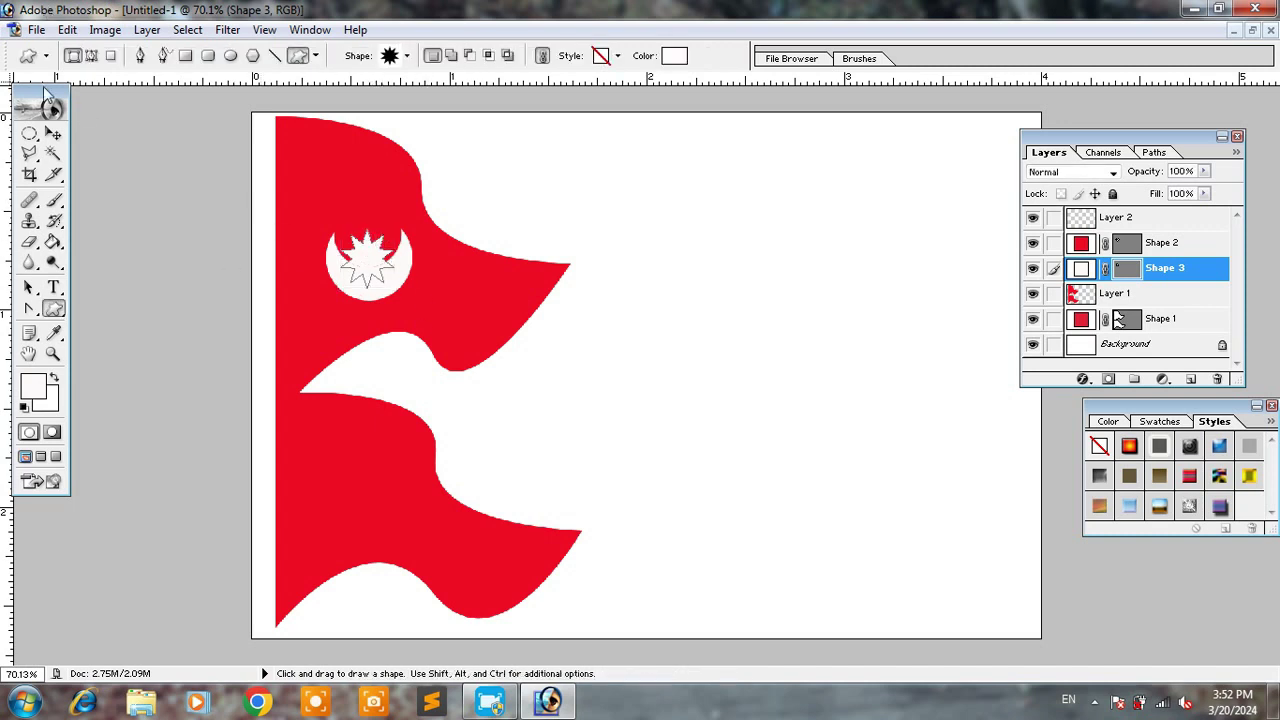
pyautogui.click(53, 133)
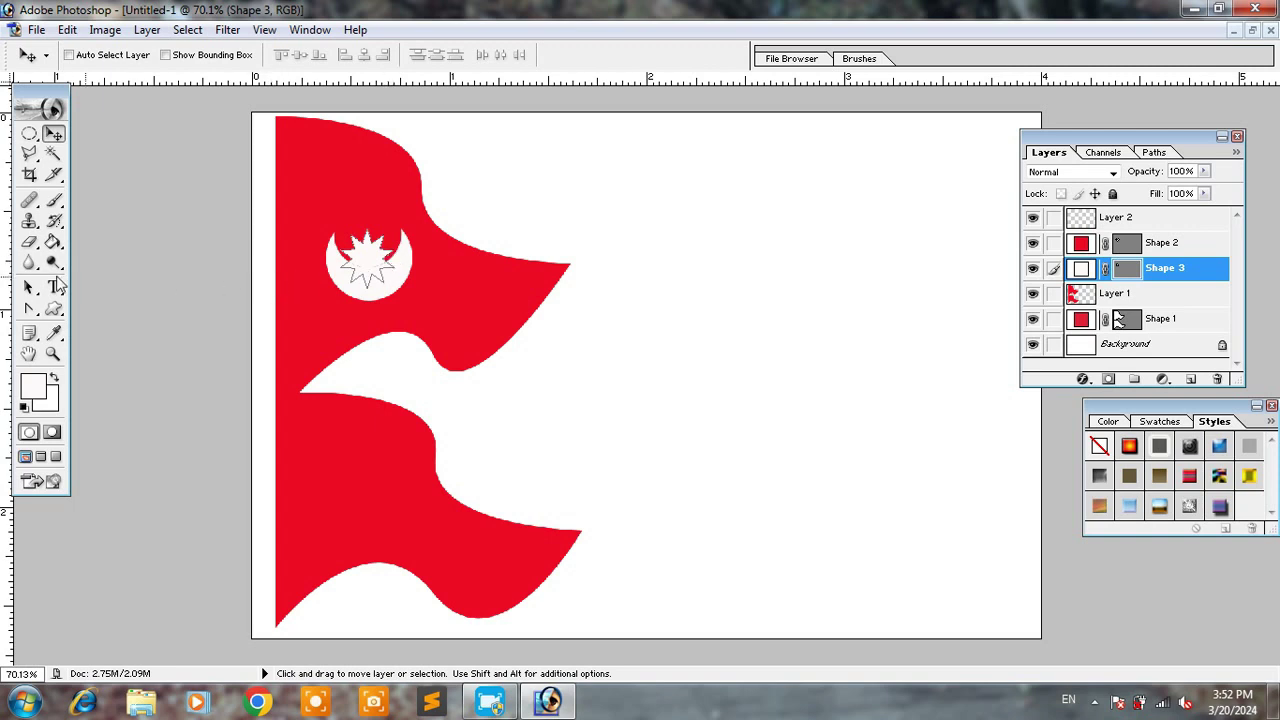
# Turn the star path into a selection with Make Selection to cut it from the circle.
pyautogui.moveTo(29, 287); pyautogui.dragTo(106, 297)
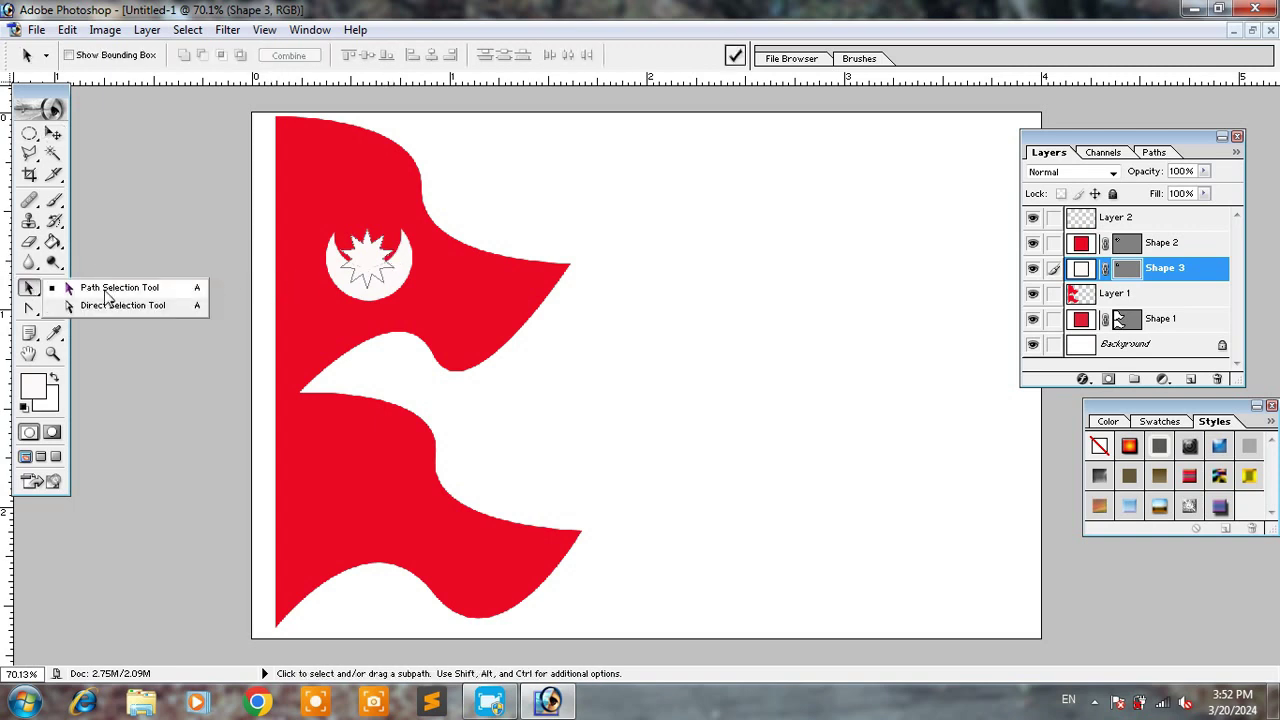
pyautogui.rightClick(357, 266)
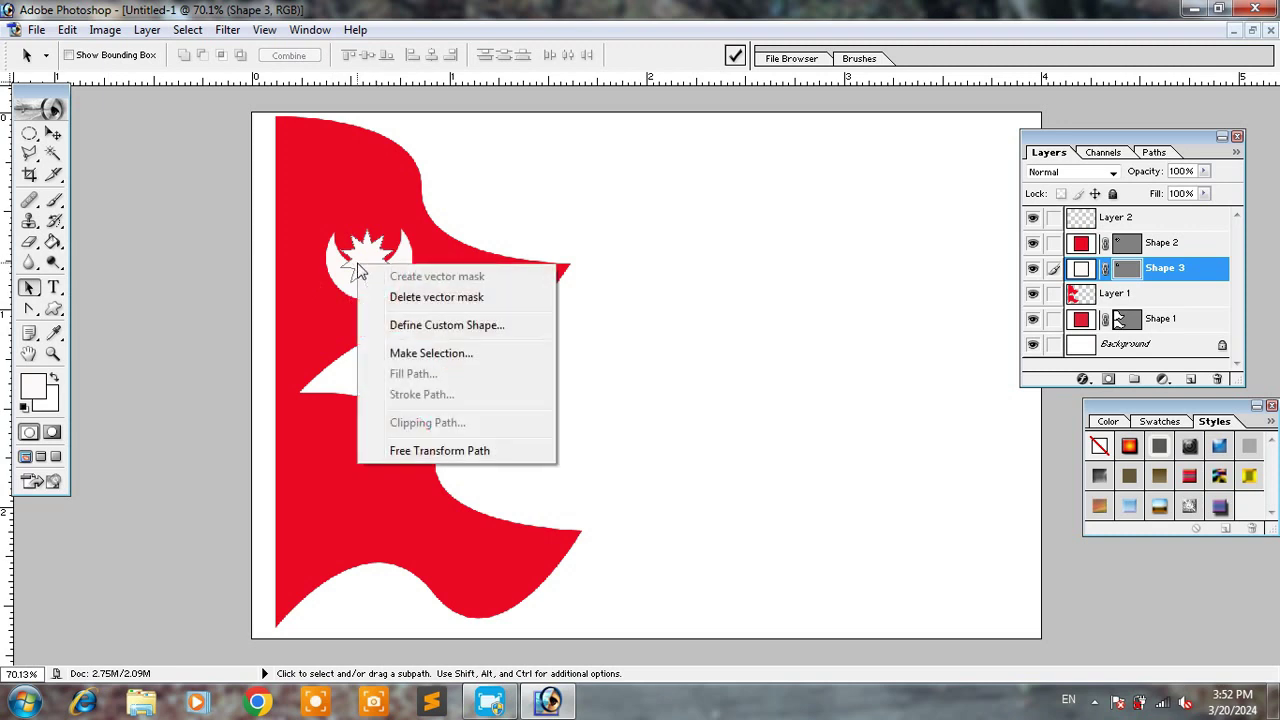
pyautogui.click(418, 353)
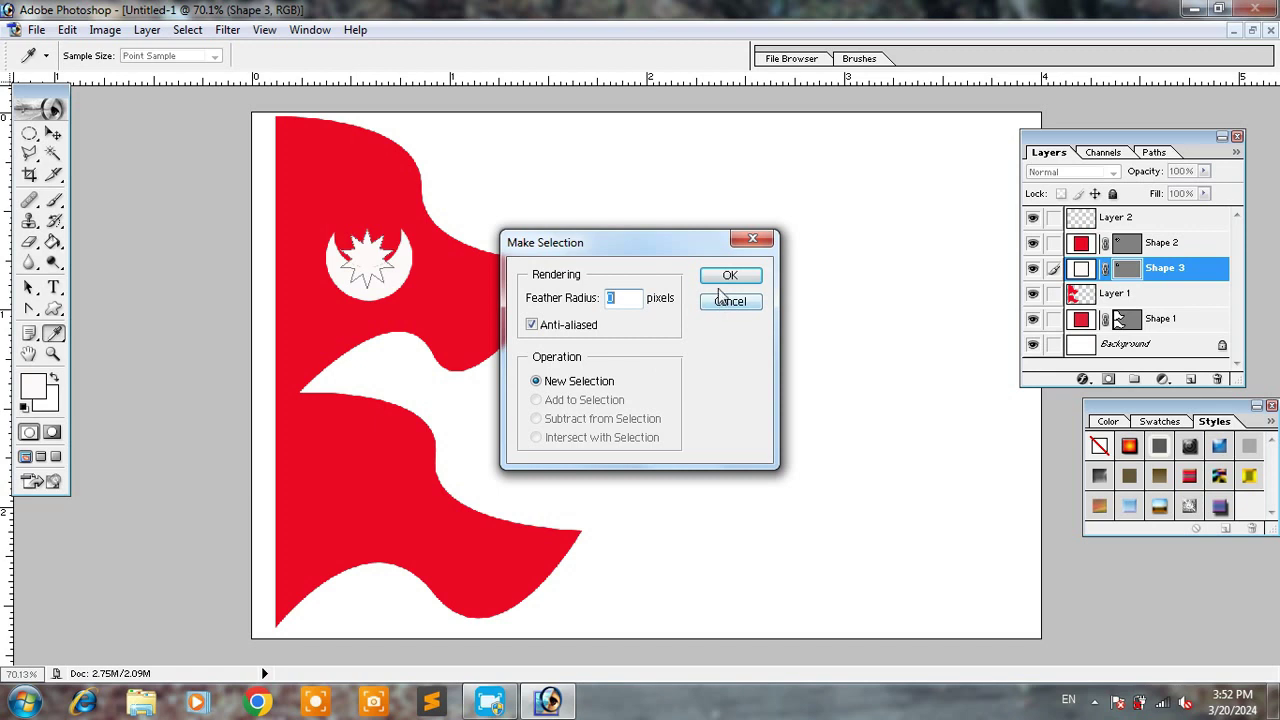
pyautogui.click(728, 278)
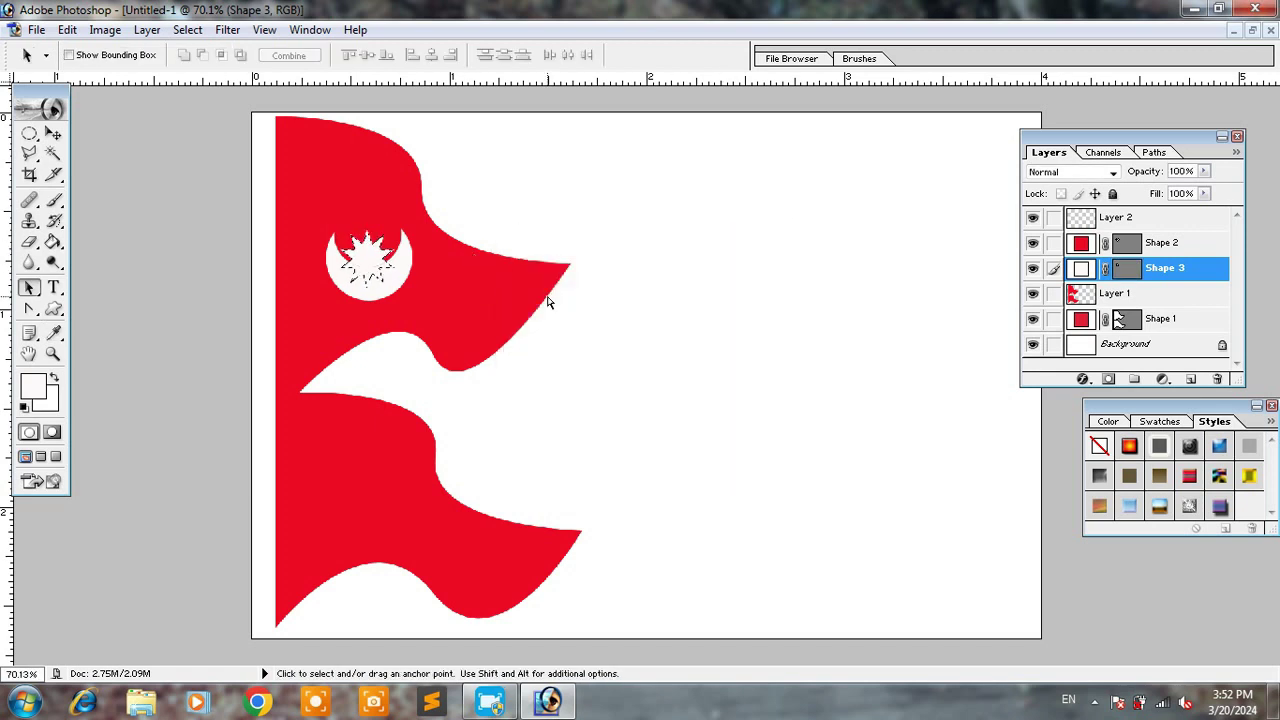
pyautogui.hotkey('ctrl', 'd')
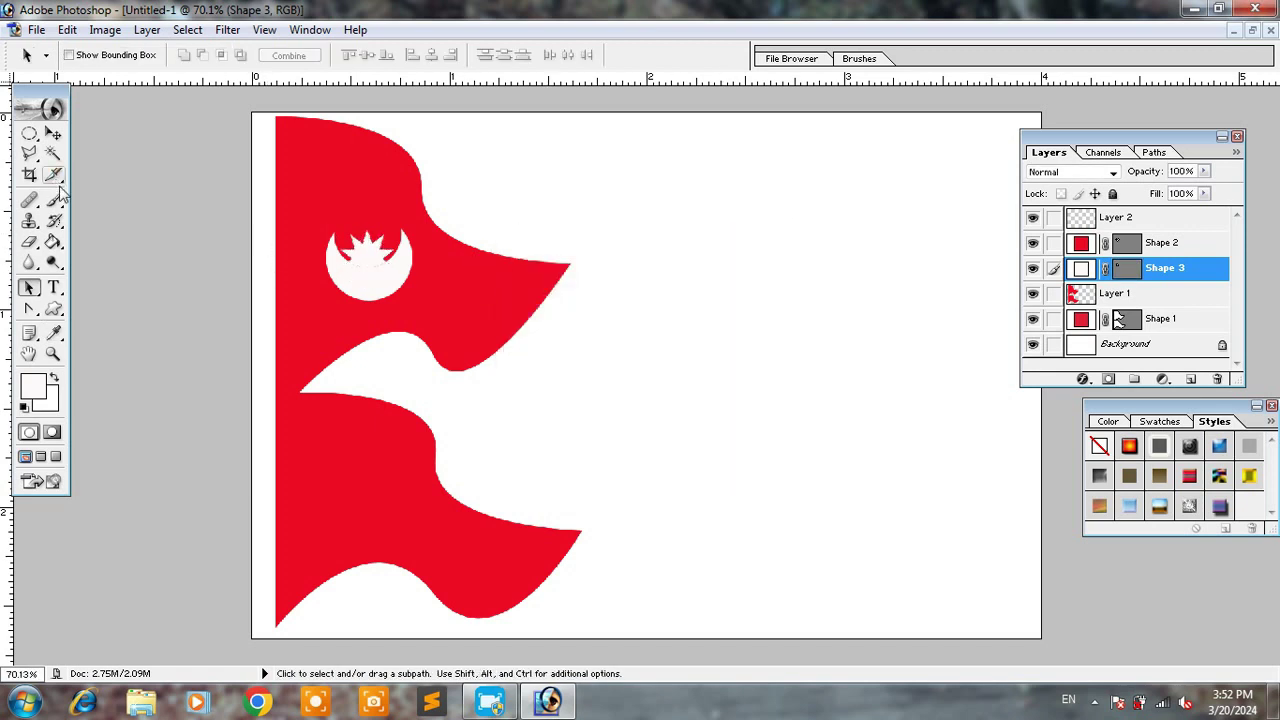
pyautogui.click(53, 133)
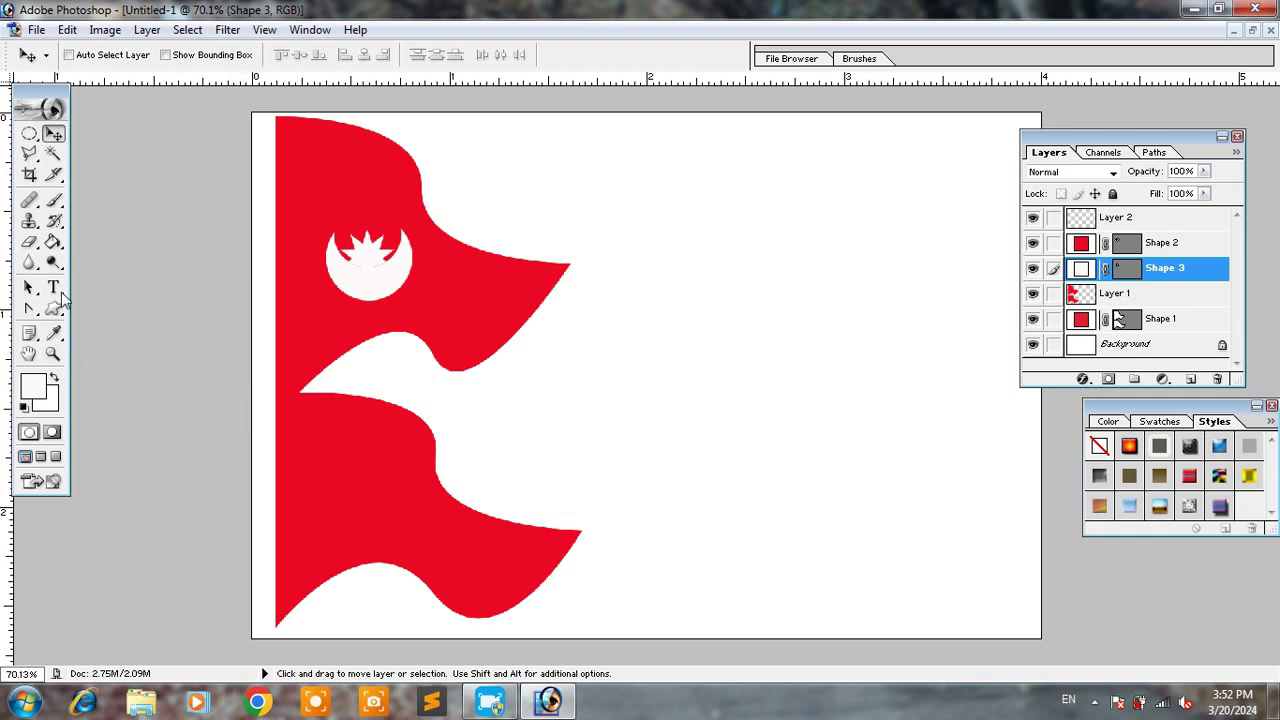
# Draw a white 10 Point Star shape centred in the lower red pennant as Shape 4.
pyautogui.click(53, 308)
pyautogui.click(406, 55)
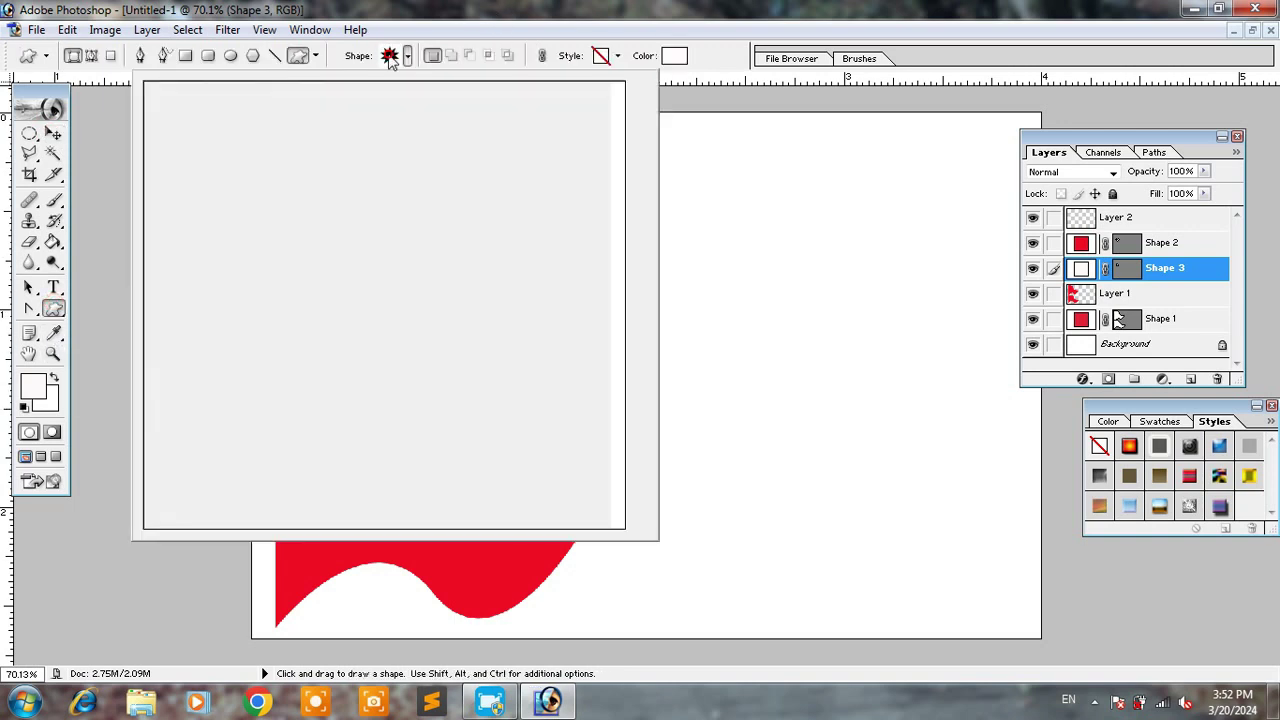
pyautogui.click(406, 55)
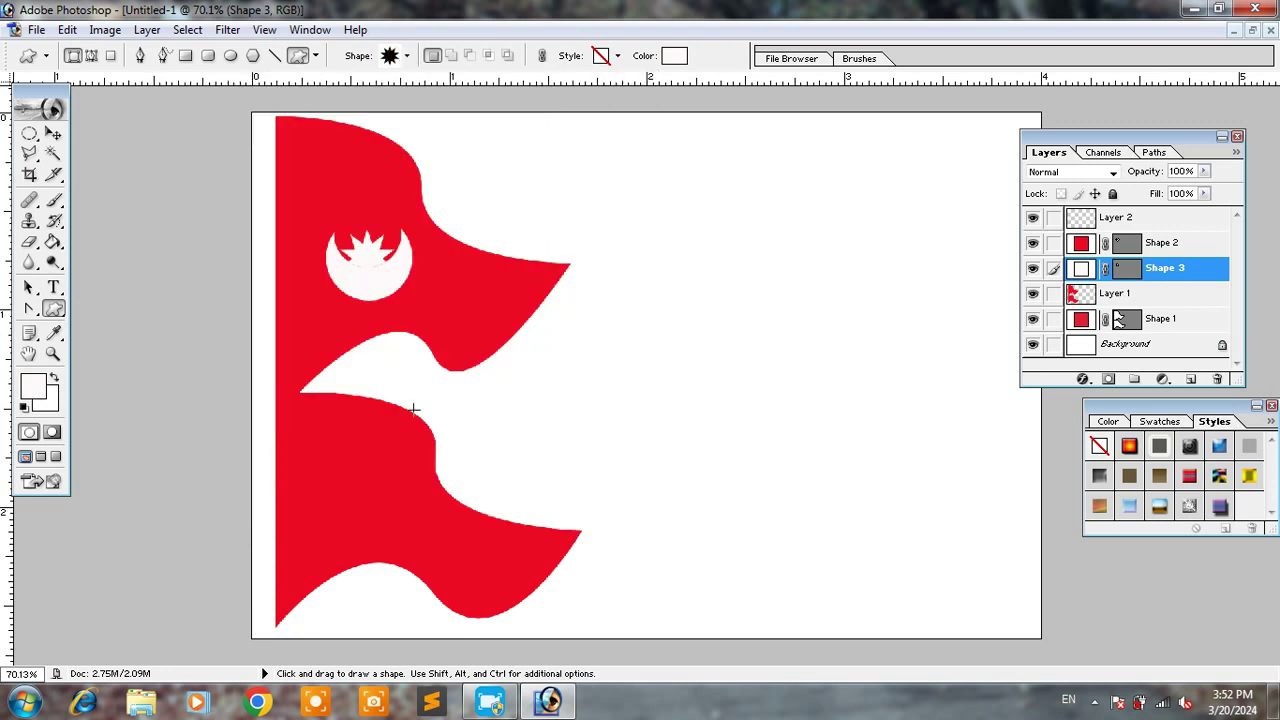
pyautogui.moveTo(314, 459); pyautogui.dragTo(398, 545)
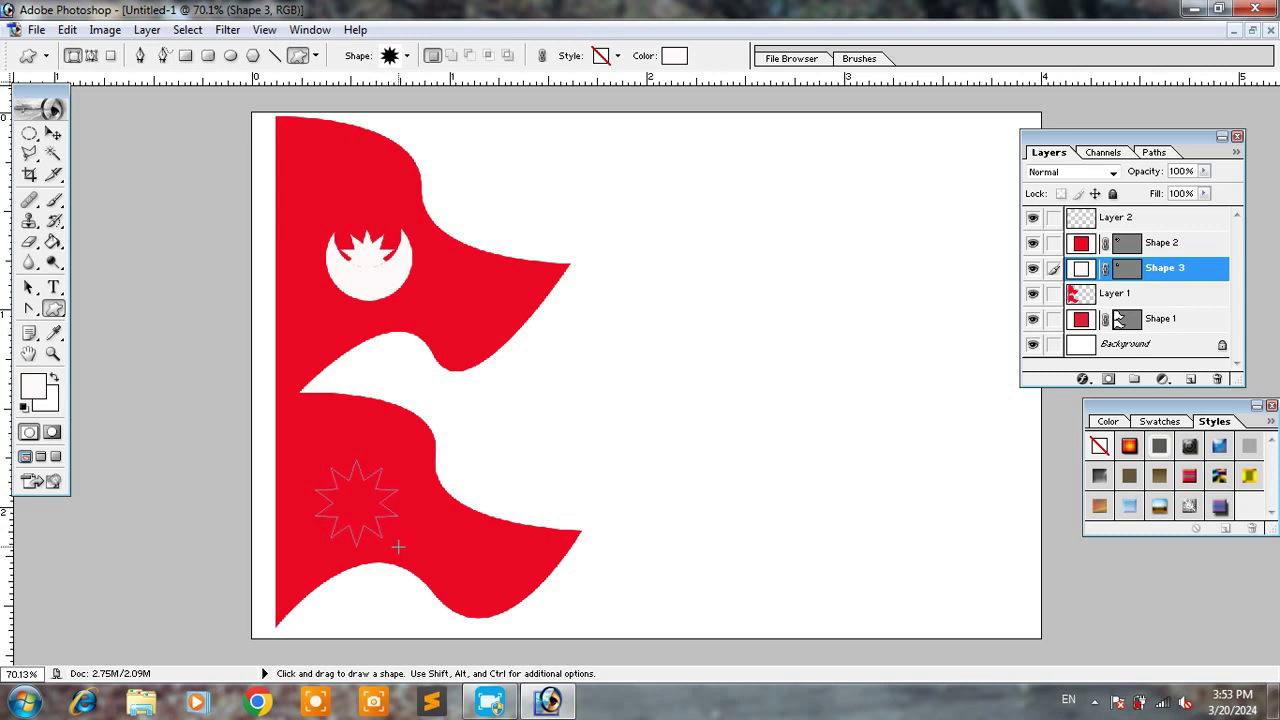
pyautogui.moveTo(398, 546); pyautogui.dragTo(398, 546)
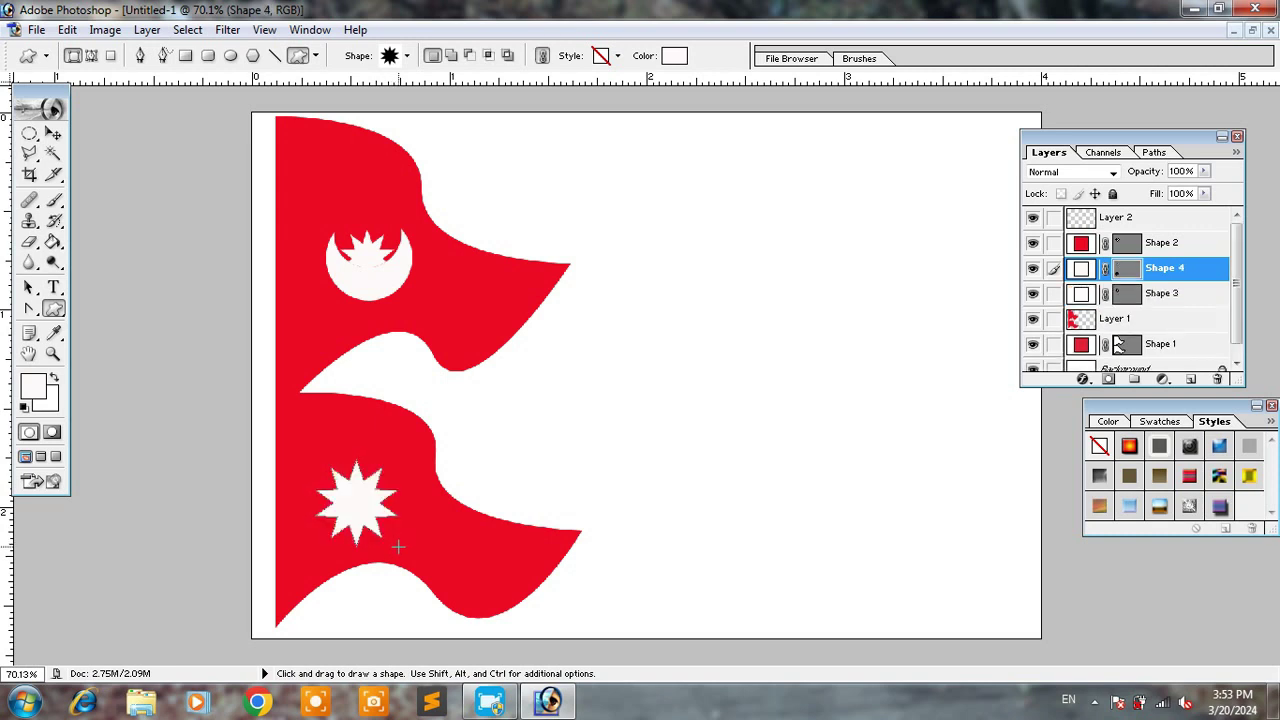
pyautogui.click(54, 133)
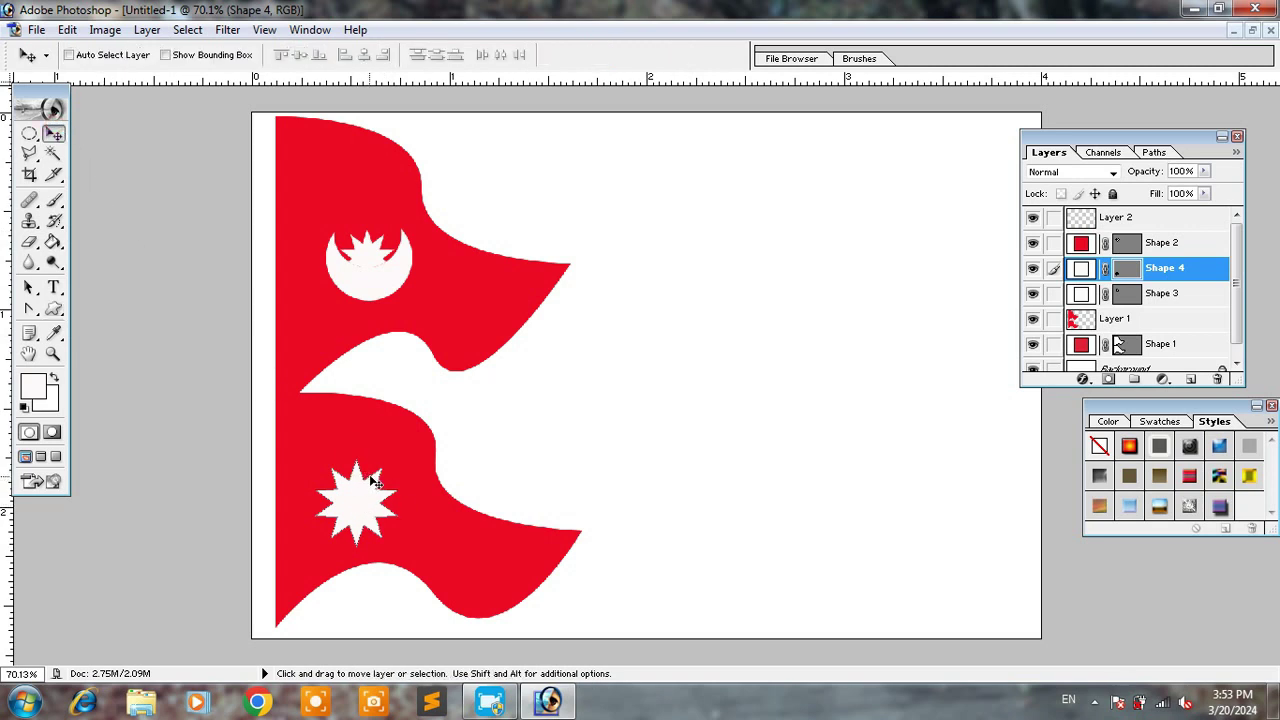
pyautogui.click(29, 287)
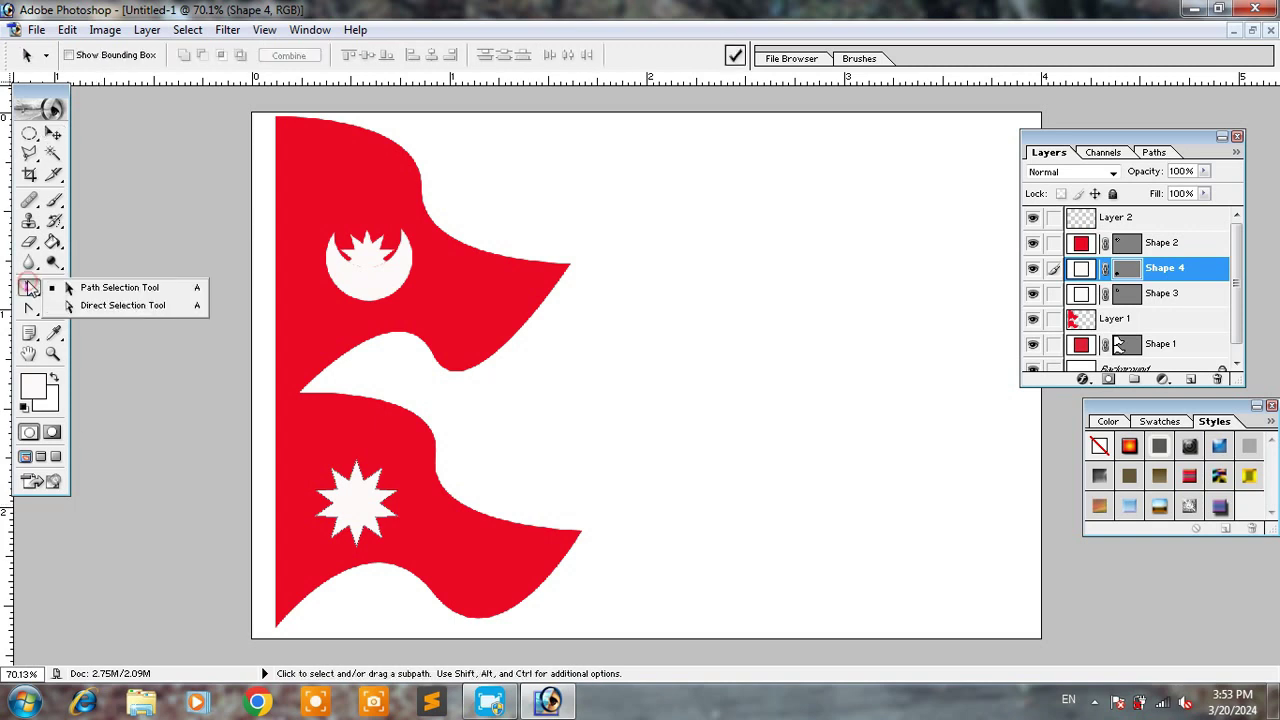
pyautogui.click(76, 287)
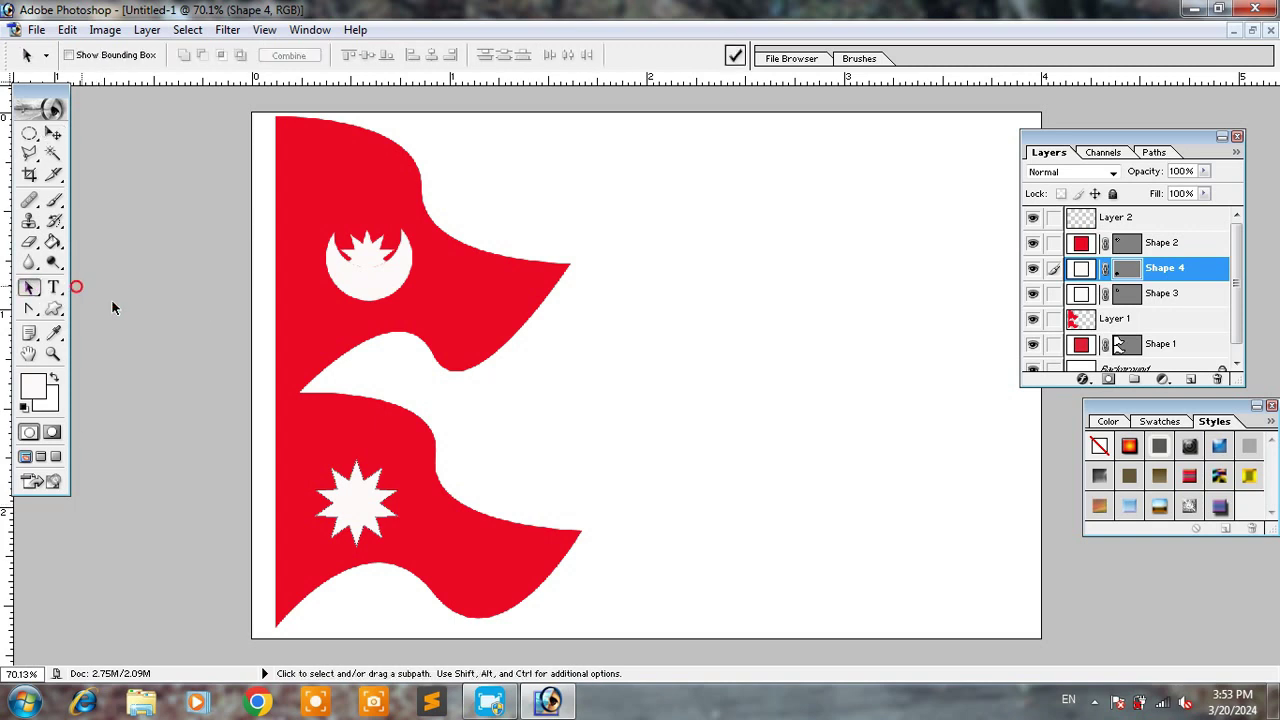
pyautogui.rightClick(355, 505)
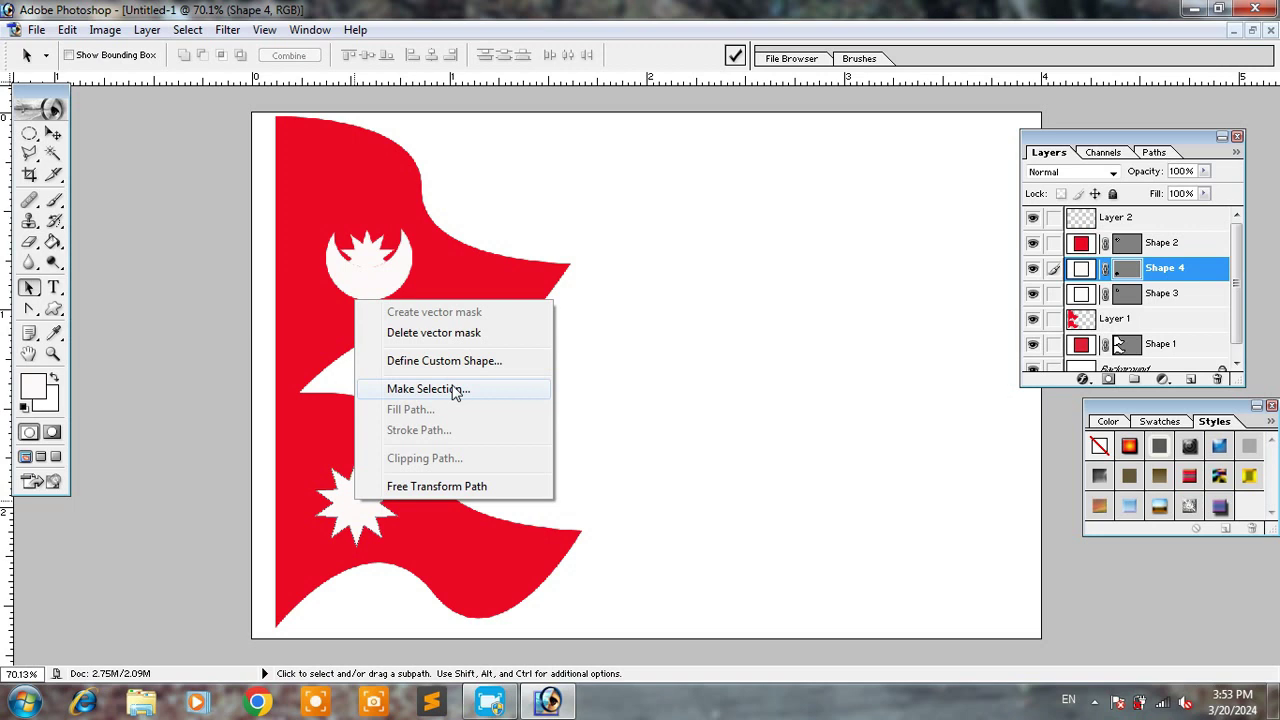
pyautogui.click(455, 390)
pyautogui.click(735, 279)
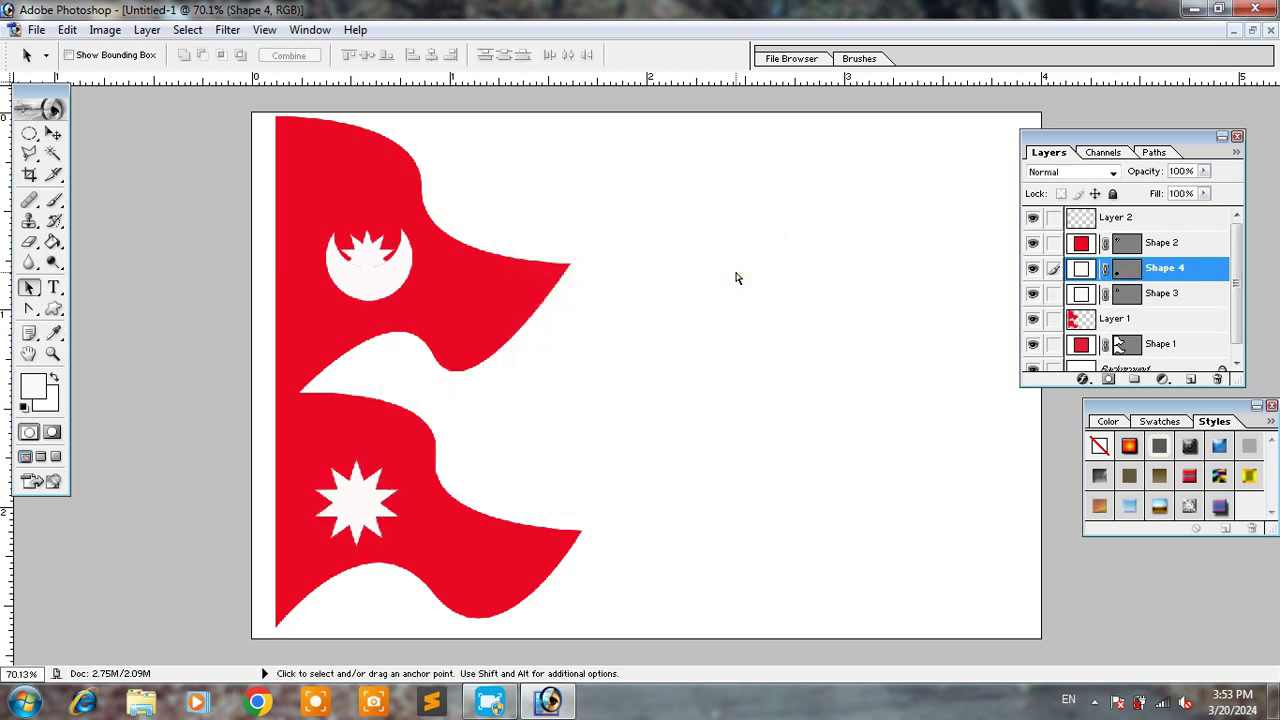
pyautogui.click(53, 134)
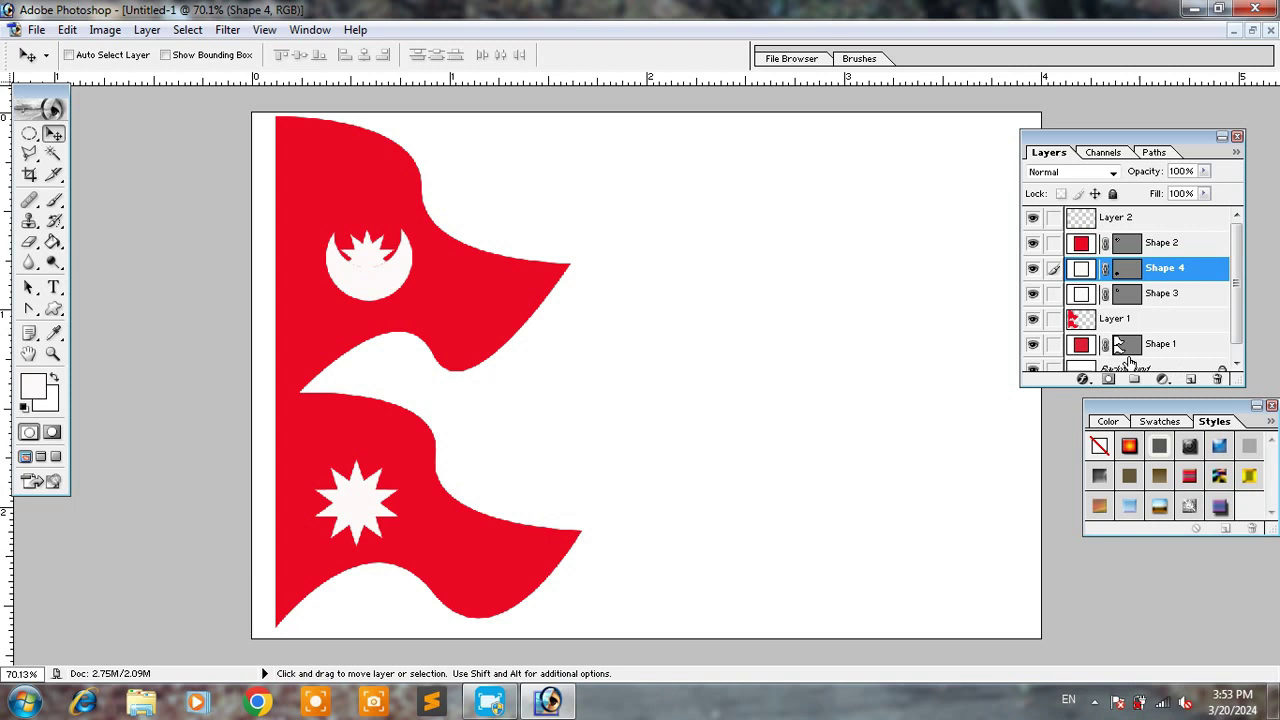
pyautogui.click(1090, 316)
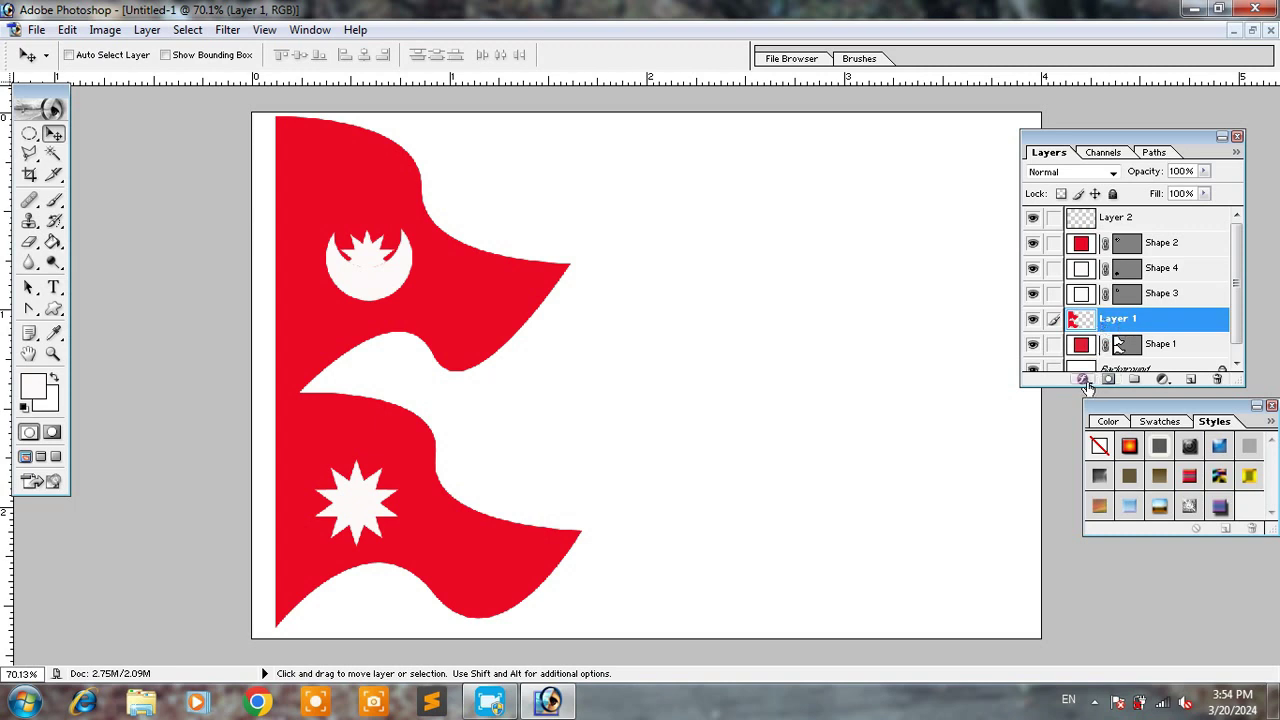
# Apply a 32 px blue (000CFF) Stroke layer style to the flag on Layer 1.
pyautogui.click(1087, 380)
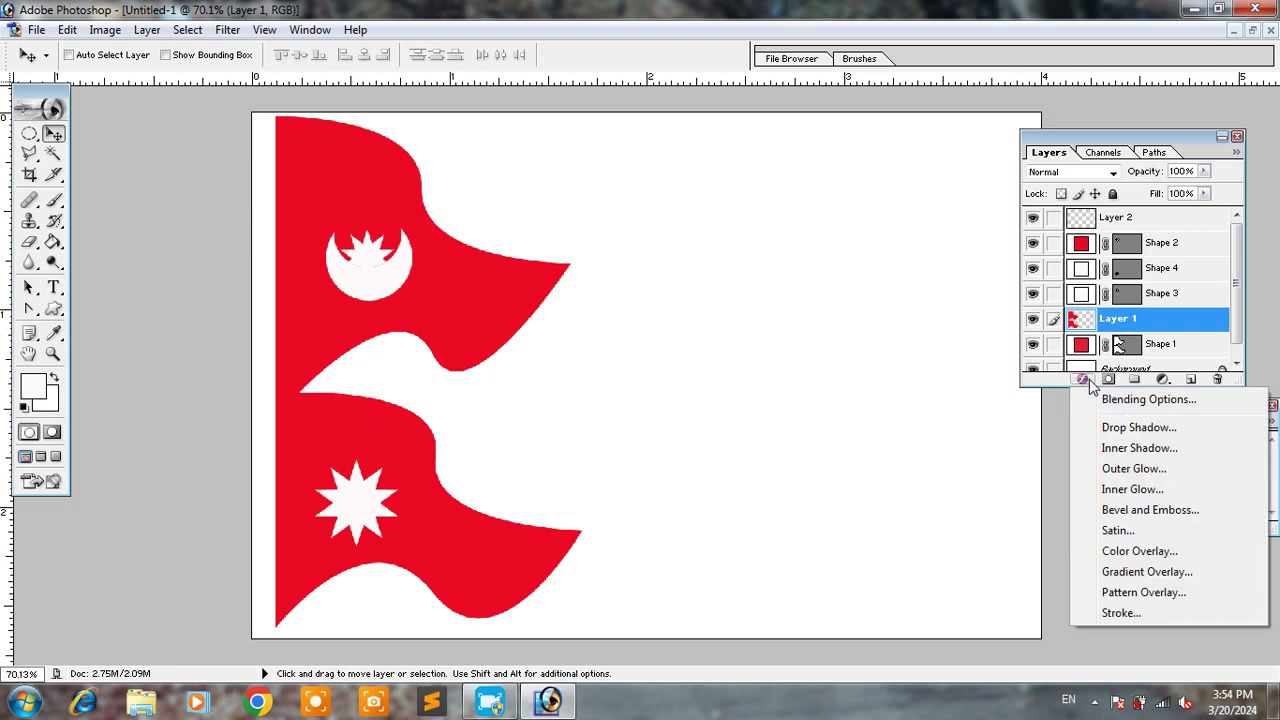
pyautogui.click(1110, 613)
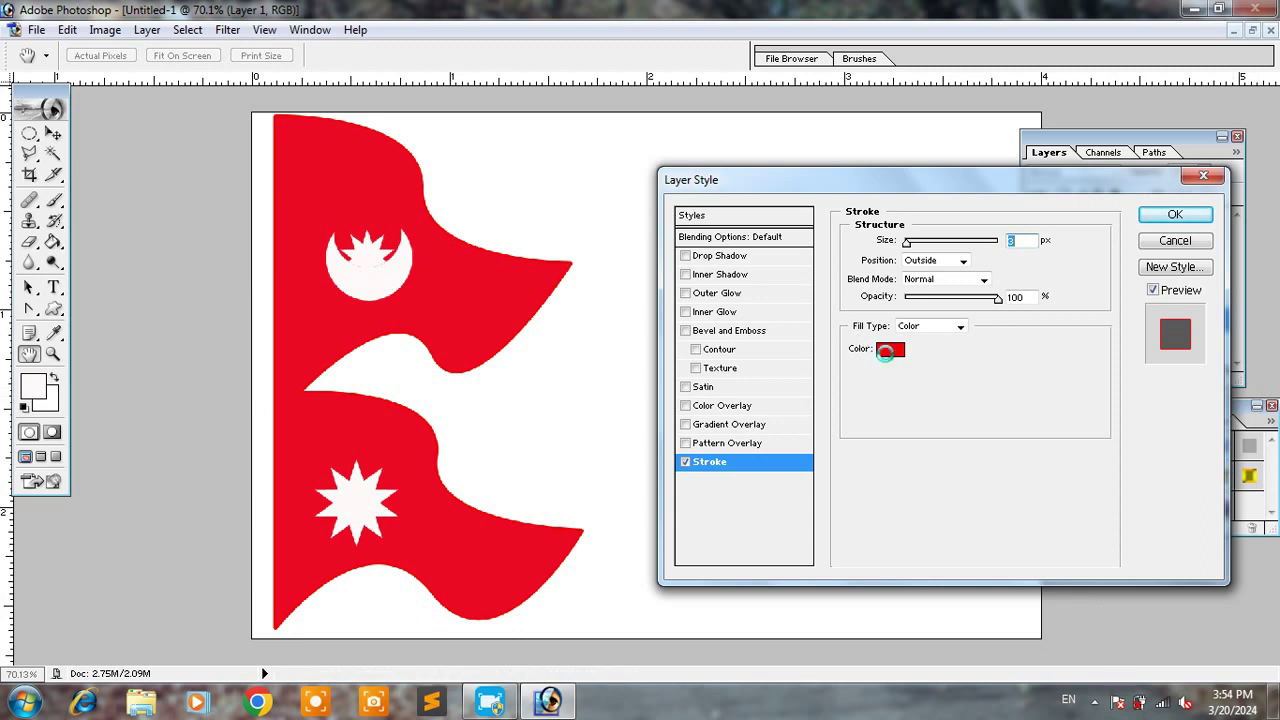
pyautogui.click(889, 349)
pyautogui.click(684, 320)
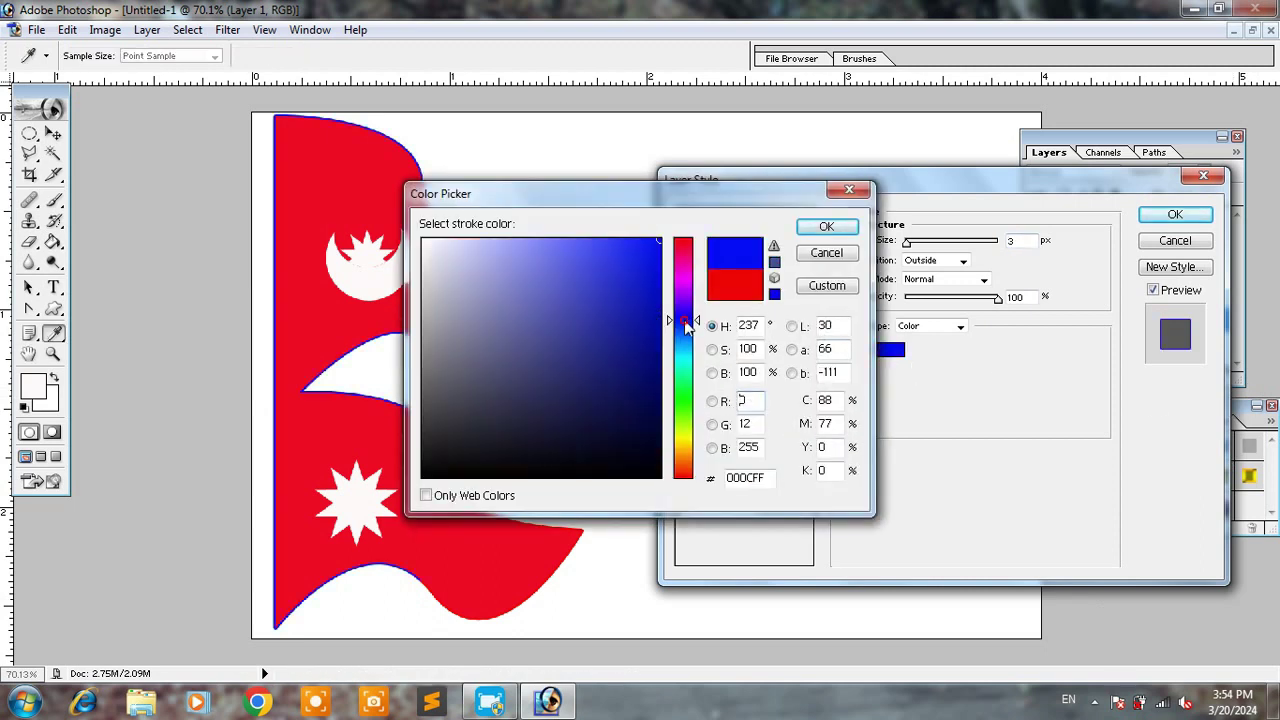
pyautogui.click(826, 227)
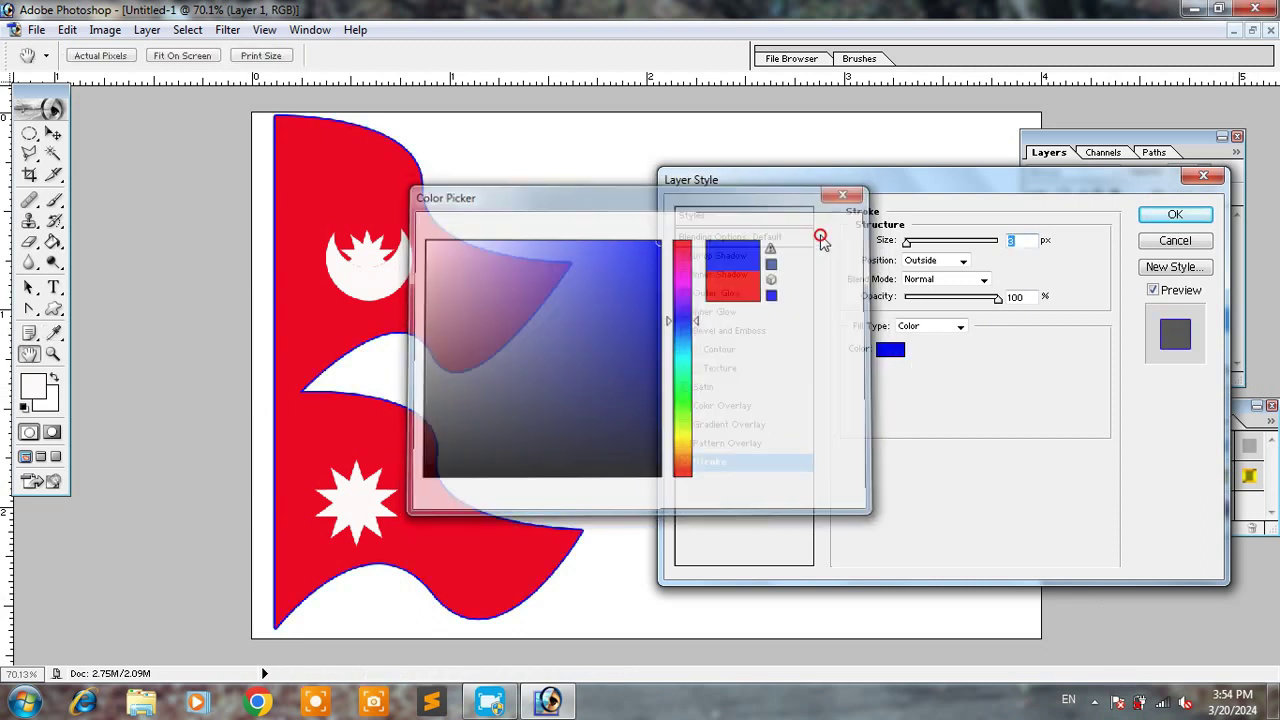
pyautogui.click(908, 243)
pyautogui.moveTo(909, 245); pyautogui.dragTo(919, 245)
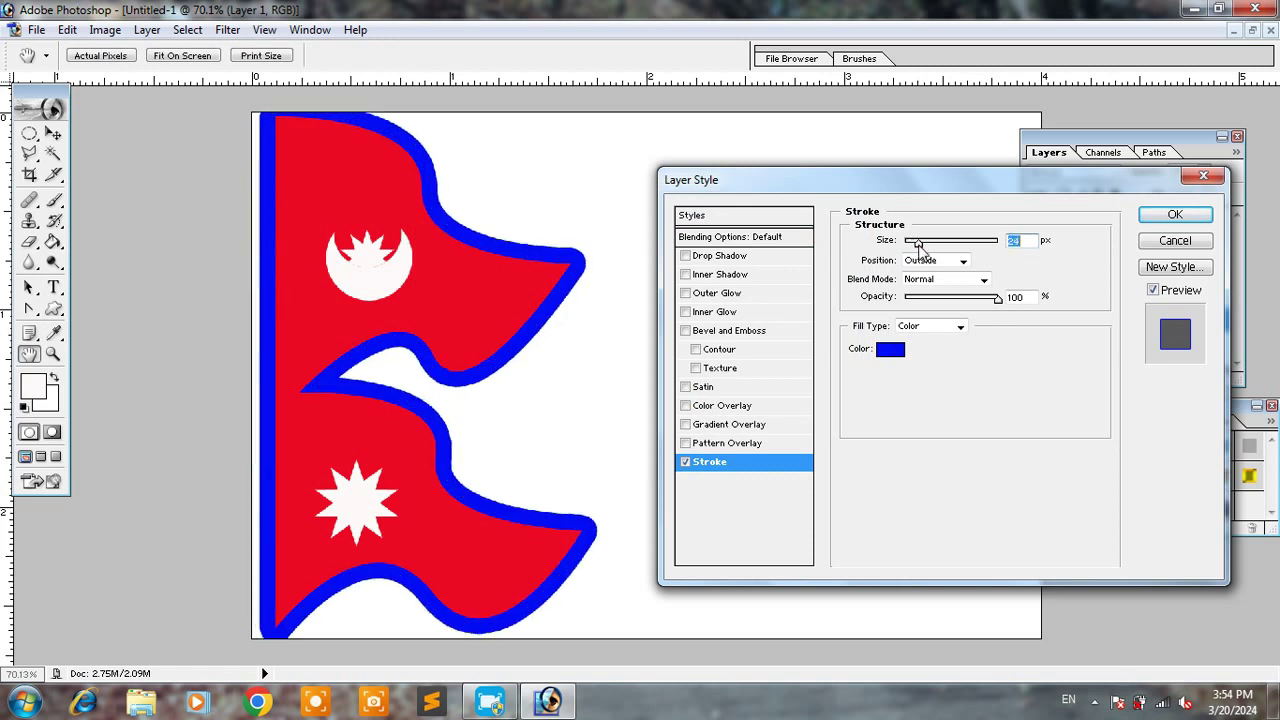
pyautogui.click(1176, 216)
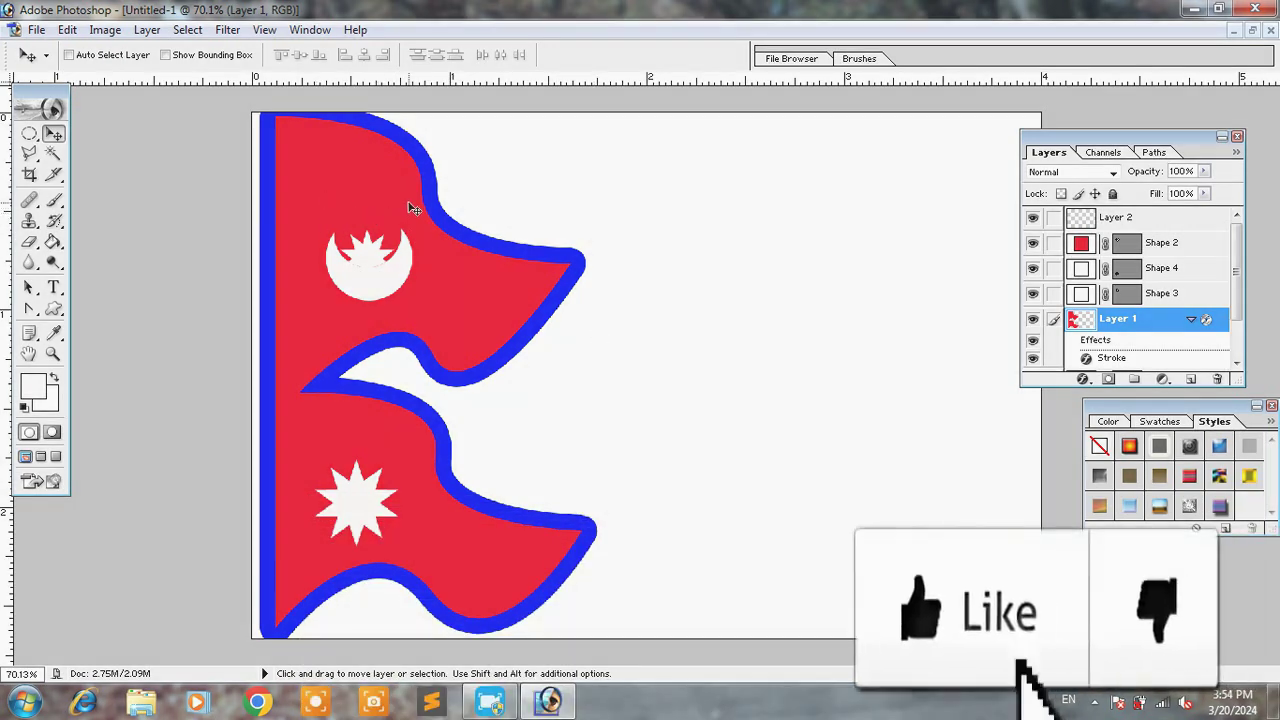
pyautogui.moveTo(410, 207)
pyautogui.mouseDown()
pyautogui.moveTo(446, 250)
pyautogui.moveTo(547, 257)
pyautogui.mouseUp()
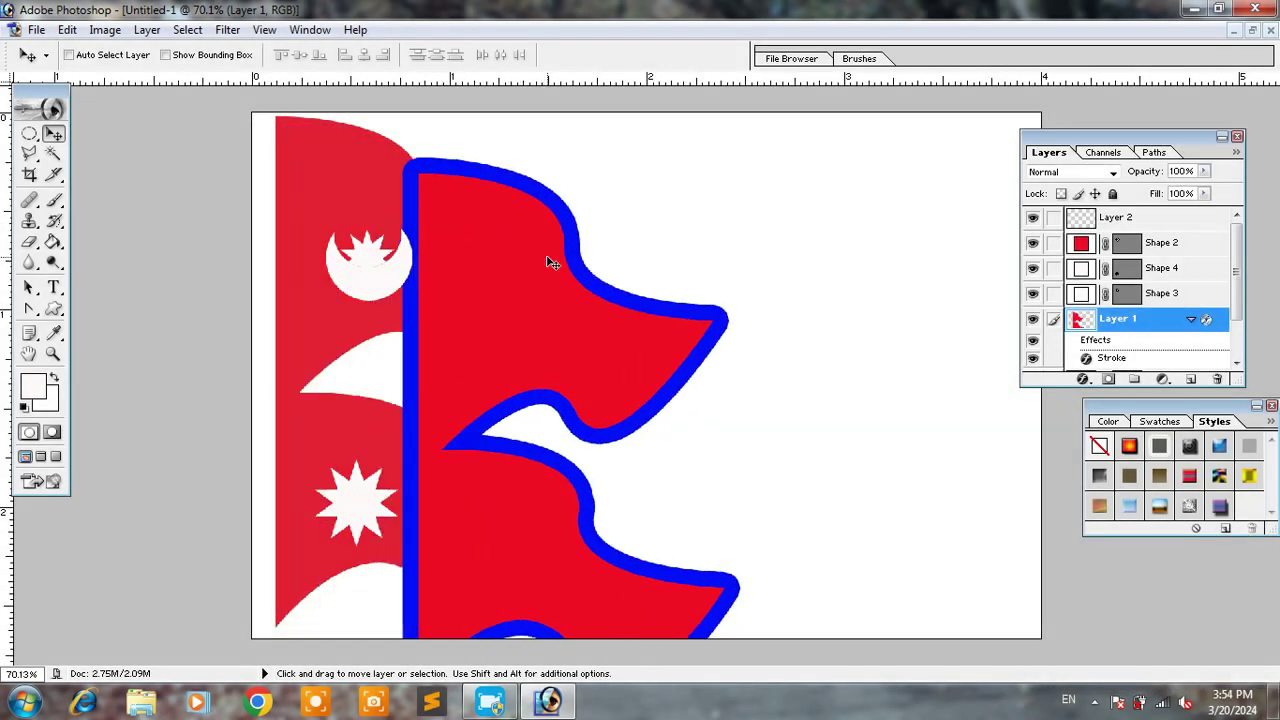
pyautogui.hotkey('ctrl', 'z')
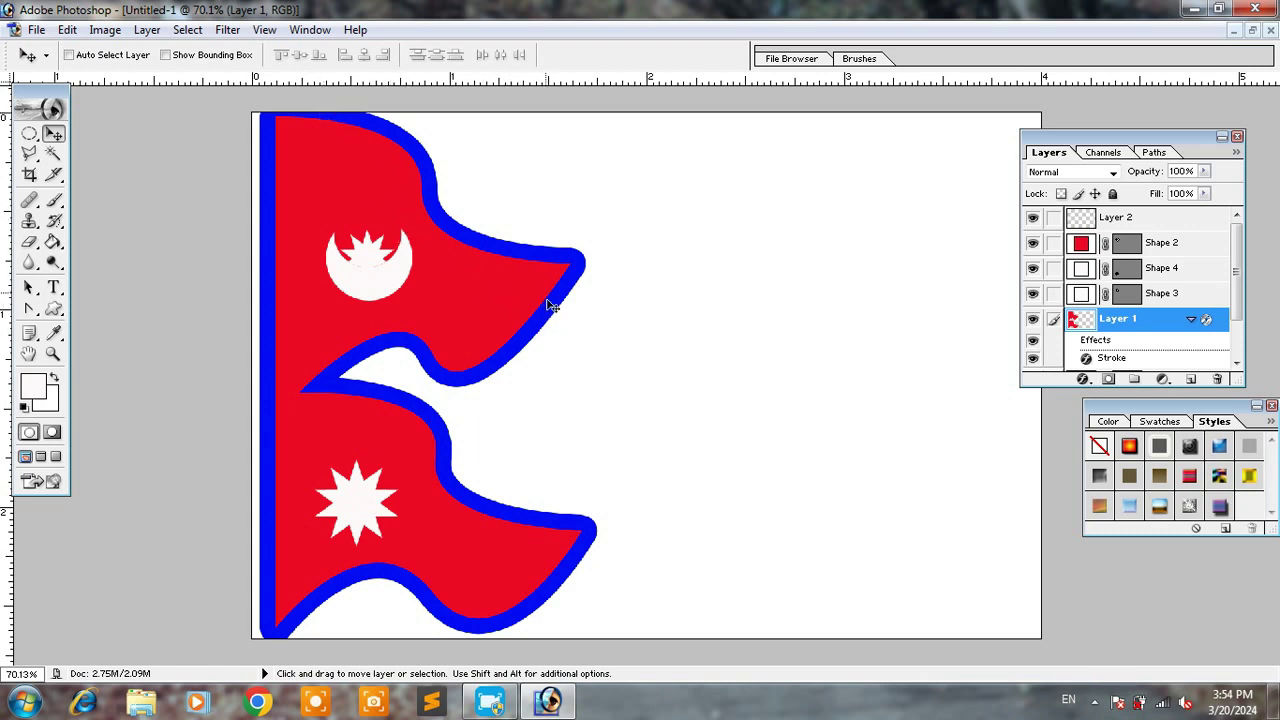
# Place a text insertion point right of the flag with Times as the font.
pyautogui.click(54, 287)
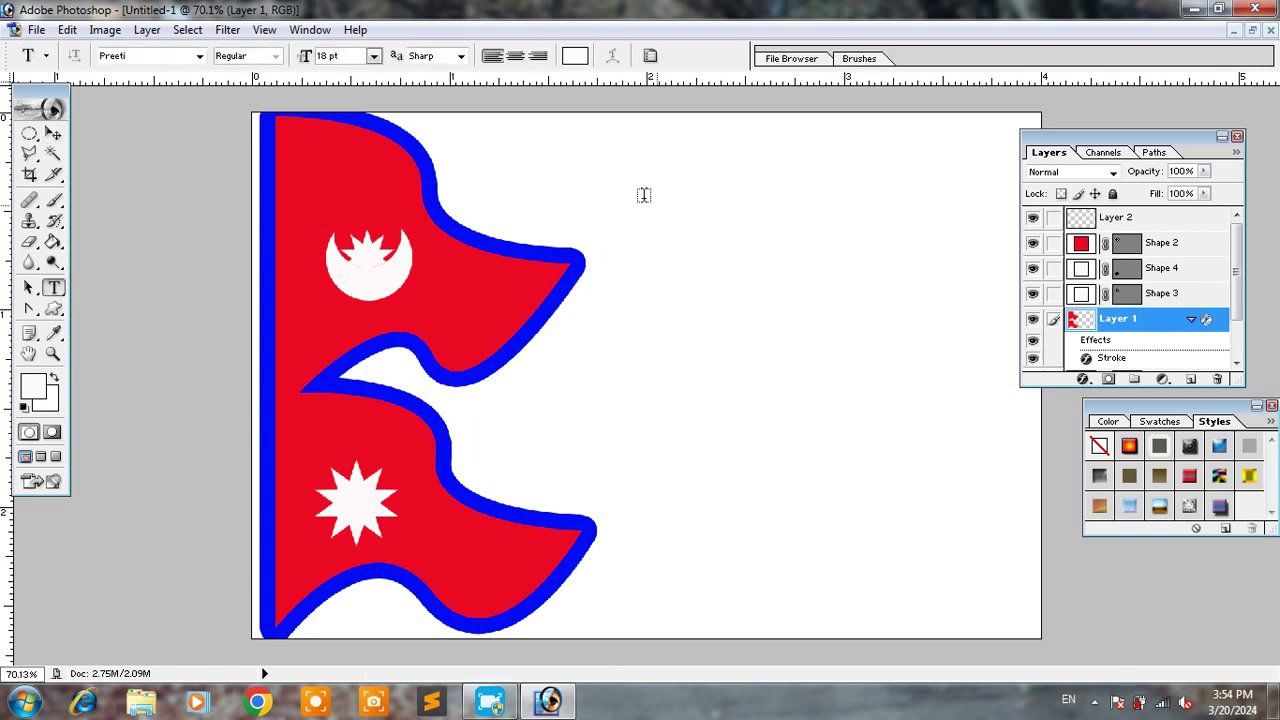
pyautogui.click(589, 205)
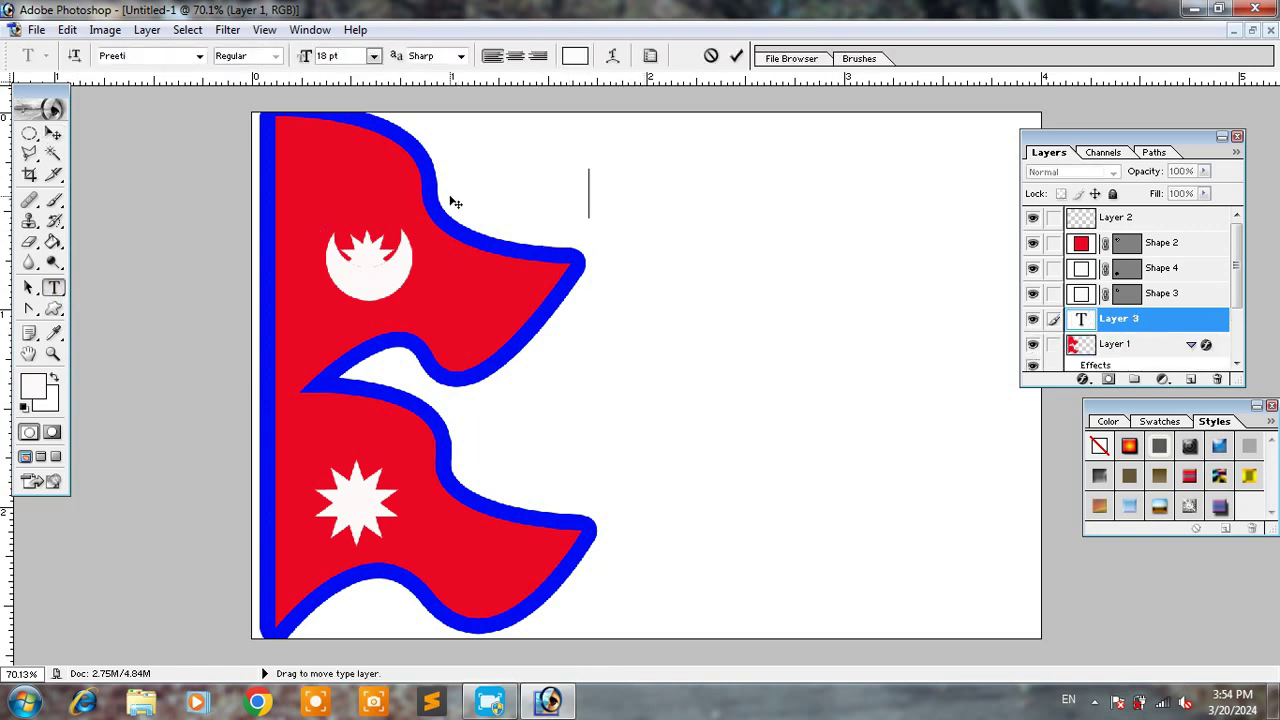
pyautogui.click(139, 58)
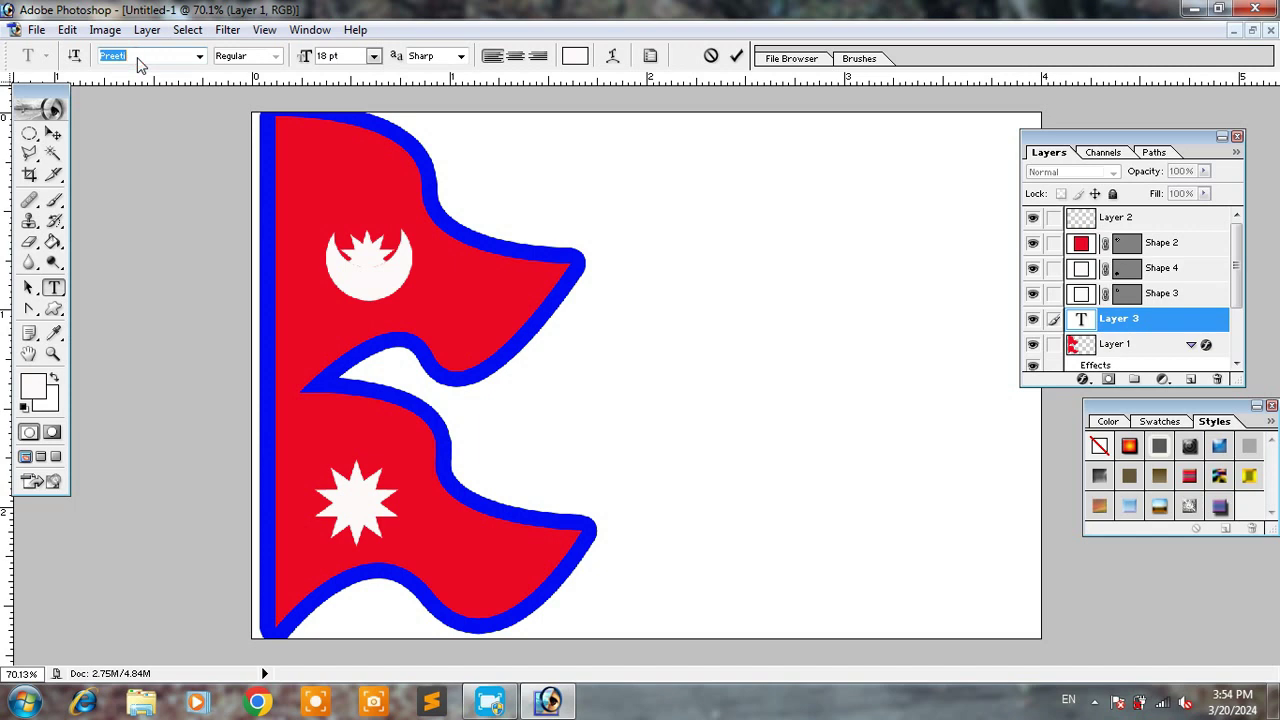
pyautogui.write('Times')
pyautogui.press('Return')
# Type the title 'Flag of Nepal' in red FE0303.
pyautogui.click(587, 57)
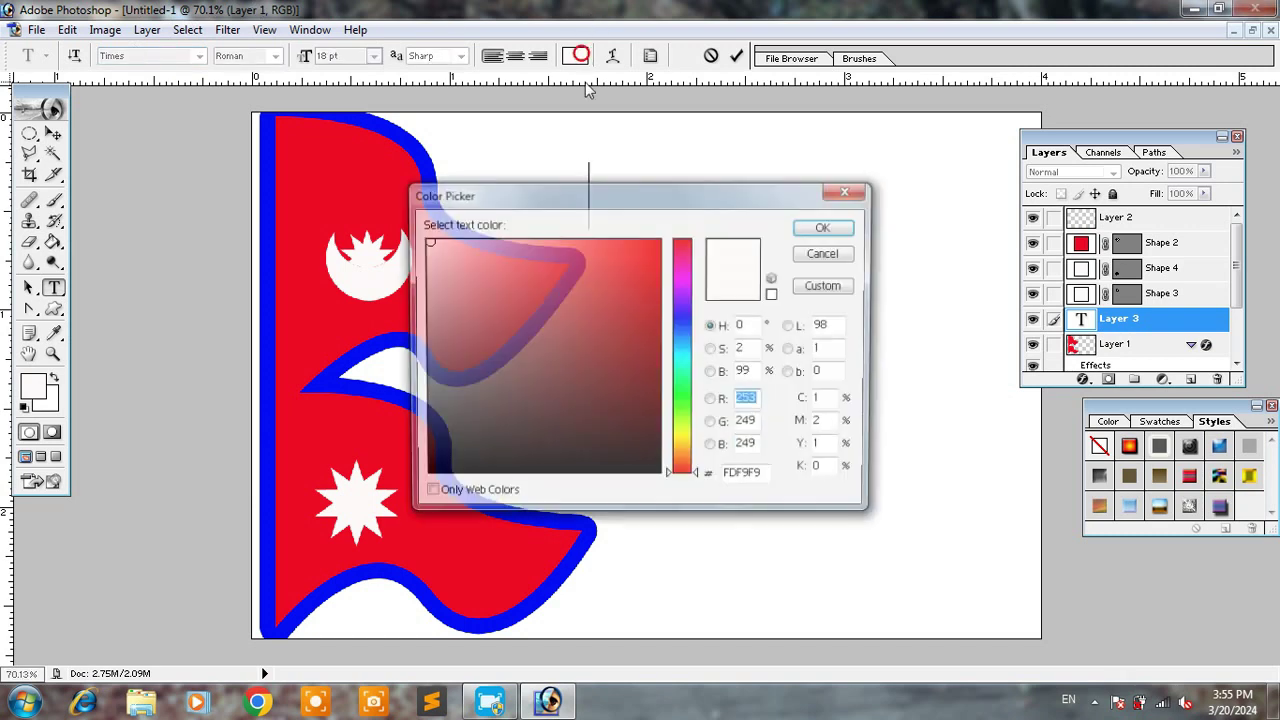
pyautogui.click(657, 240)
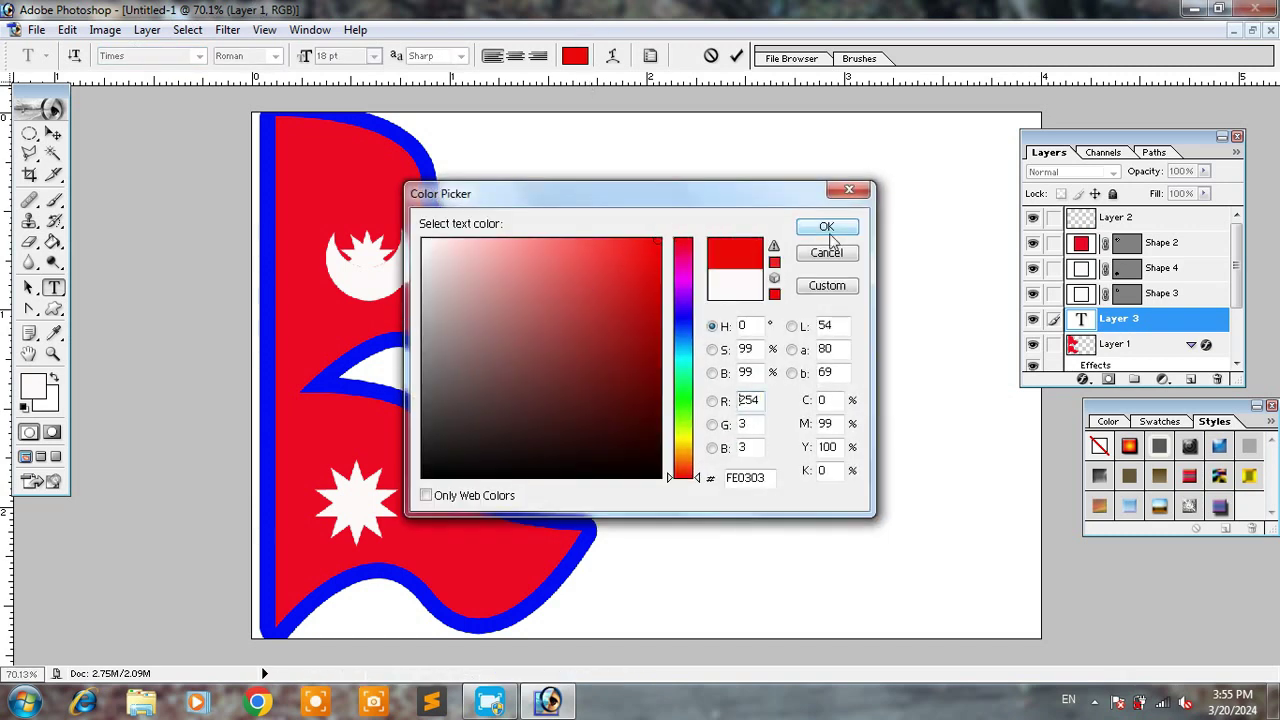
pyautogui.click(826, 228)
pyautogui.write('F')
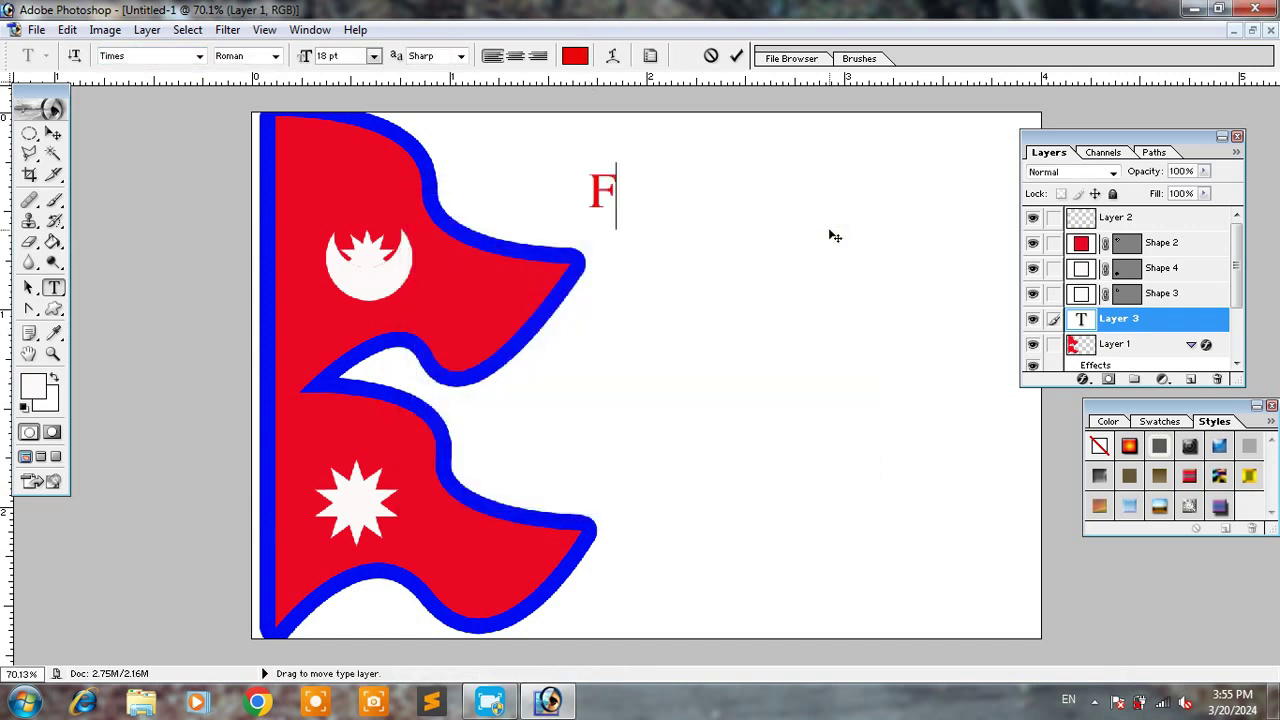
pyautogui.write('lag o')
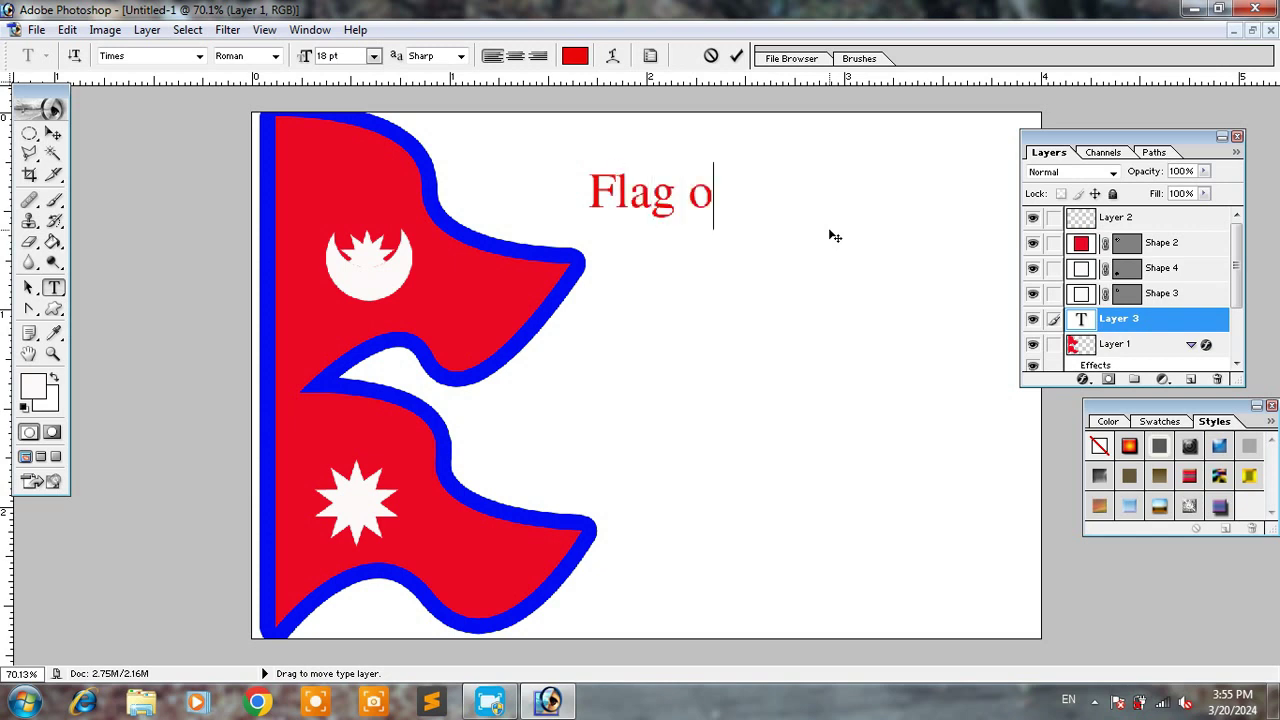
pyautogui.write('f Nepal')
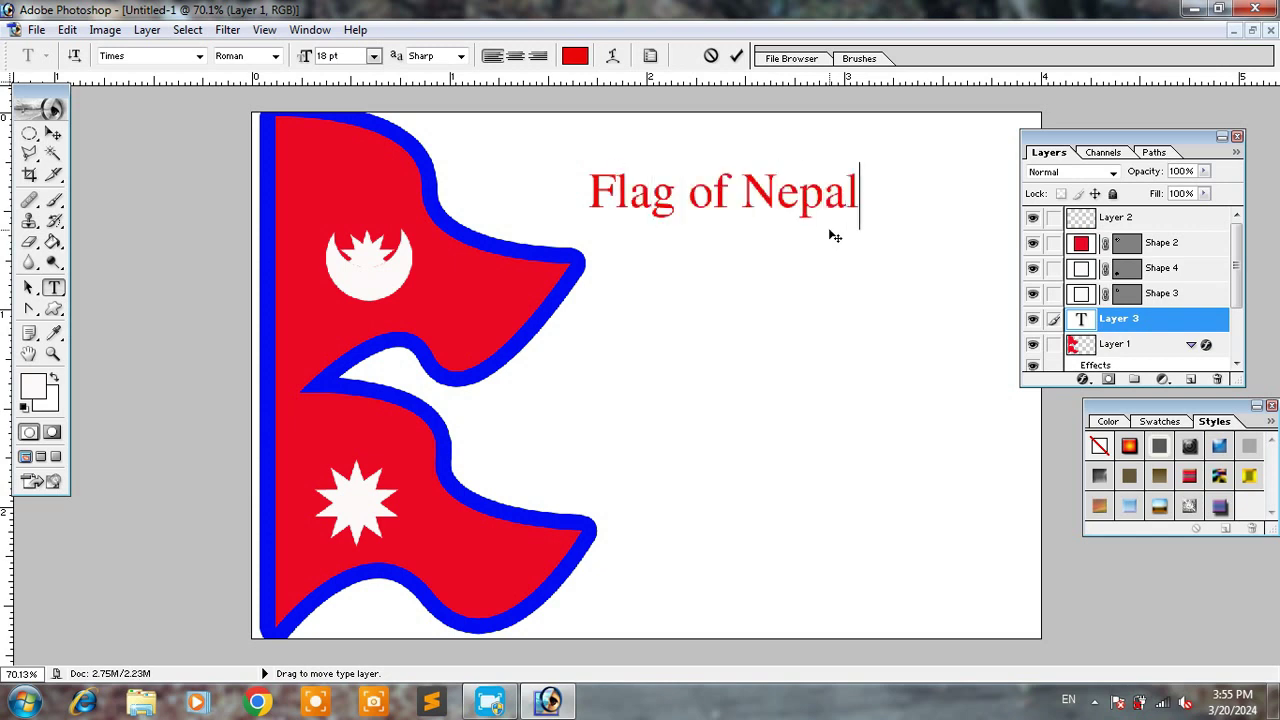
pyautogui.click(53, 133)
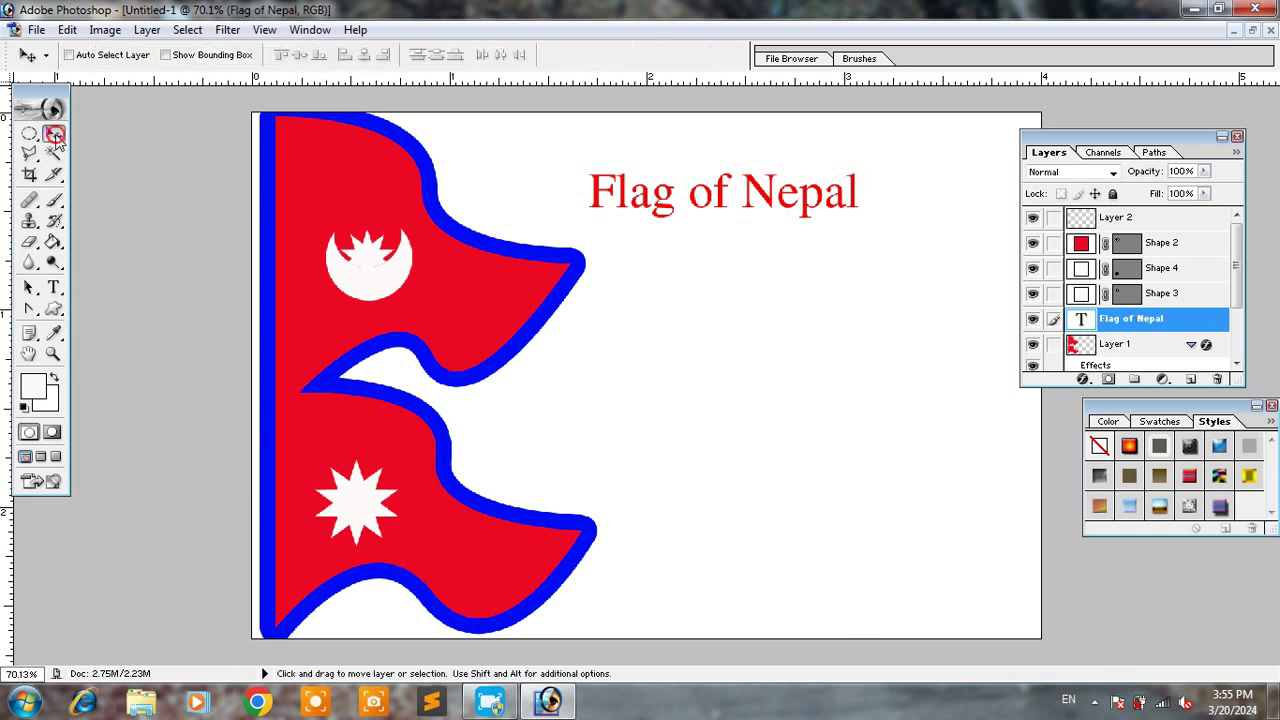
# Enlarge the 'Flag of Nepal' title and move it up and left near the page top.
pyautogui.hotkey('ctrl', 't')
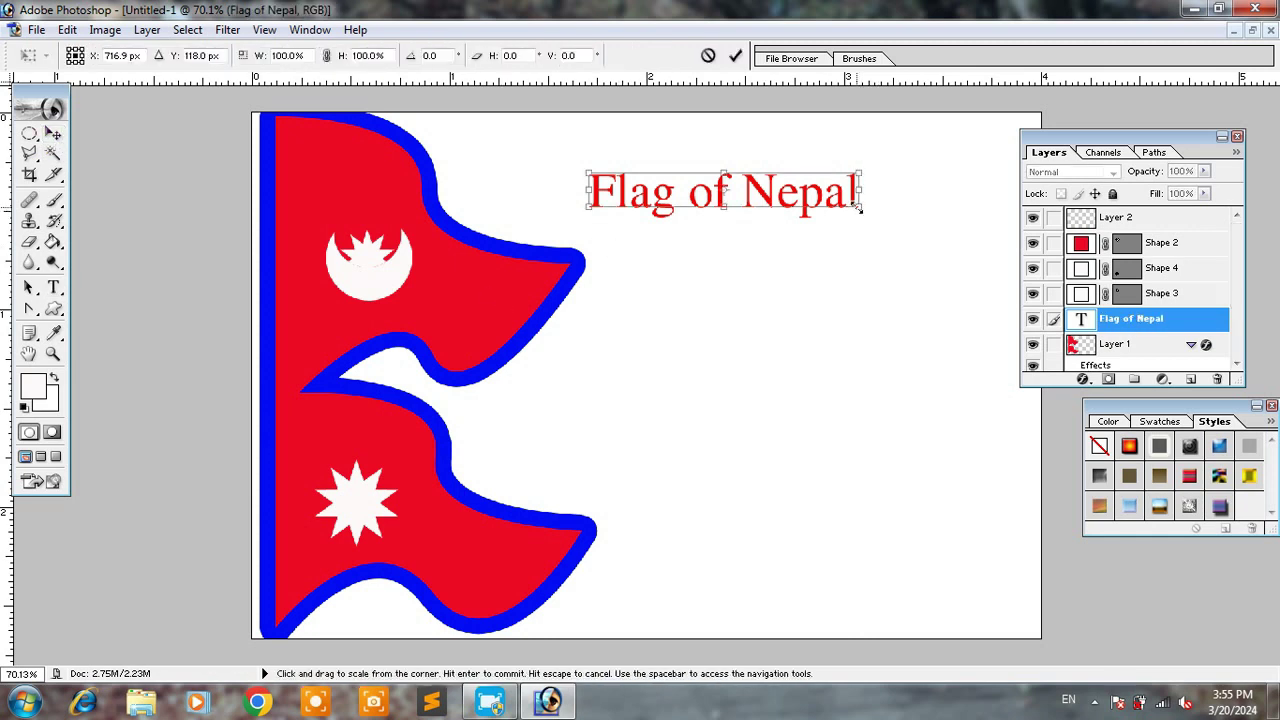
pyautogui.moveTo(858, 205); pyautogui.dragTo(930, 237)
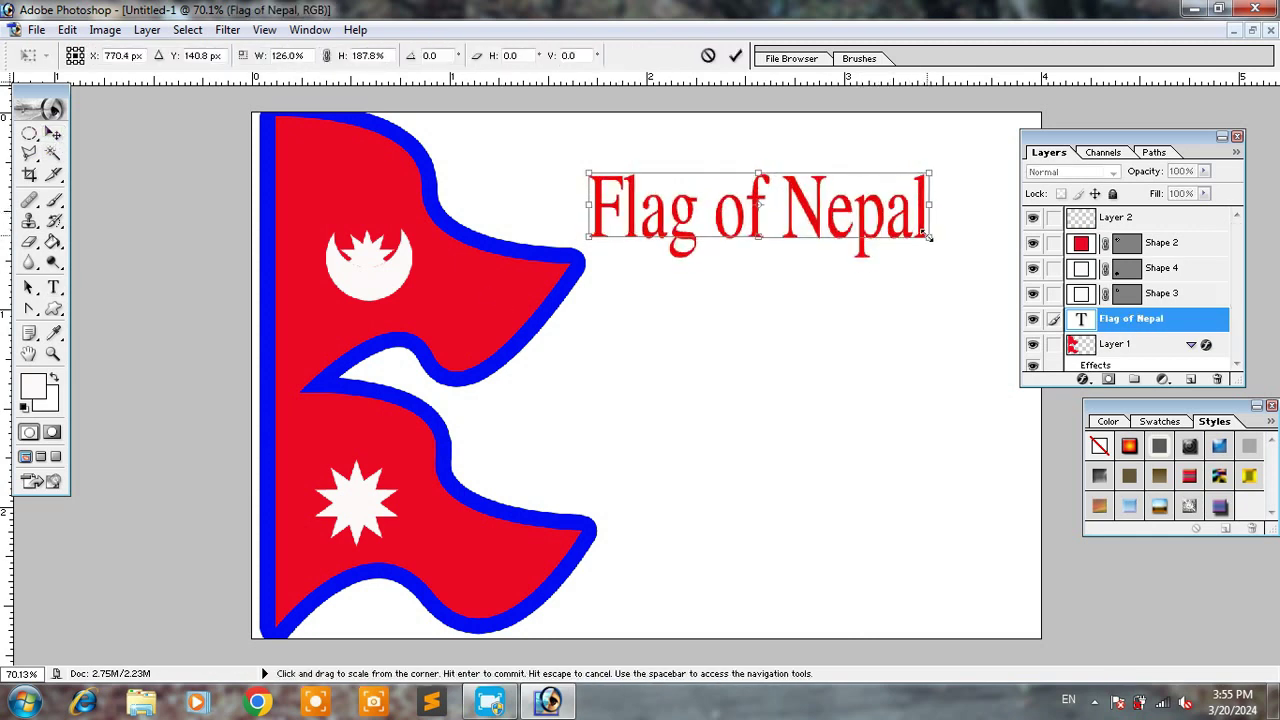
pyautogui.moveTo(817, 215); pyautogui.dragTo(694, 178)
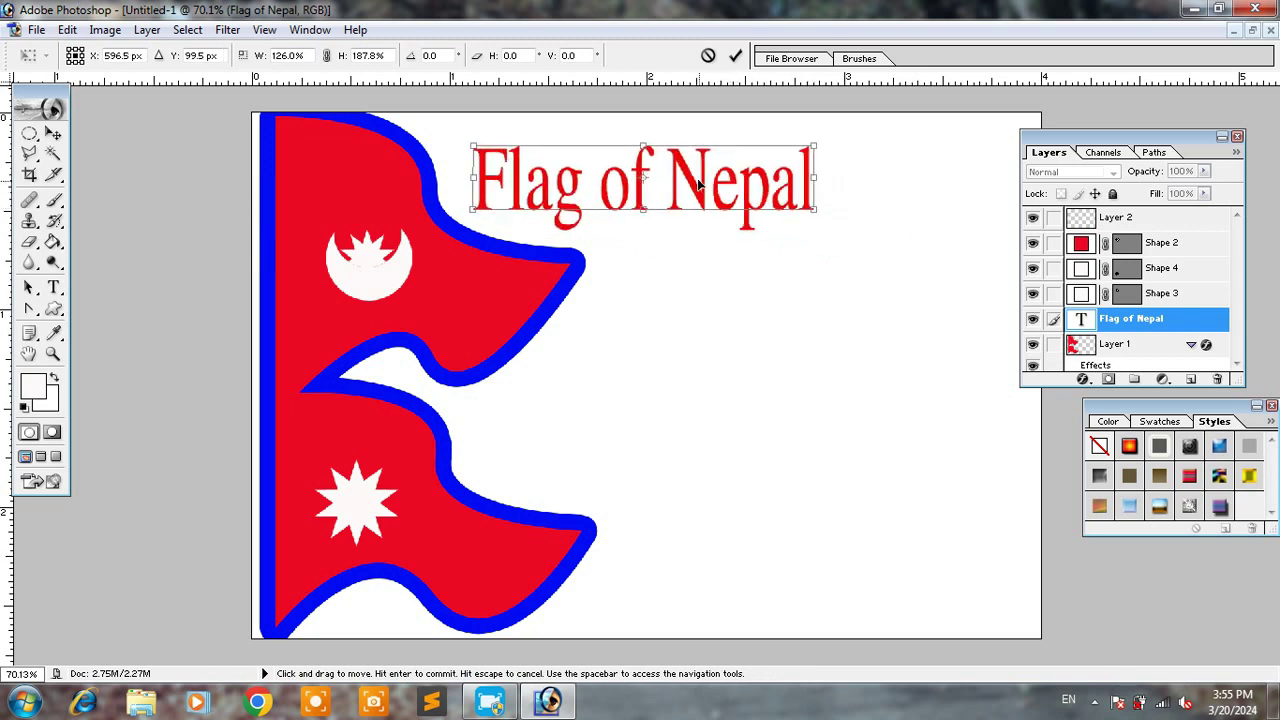
pyautogui.press('Return')
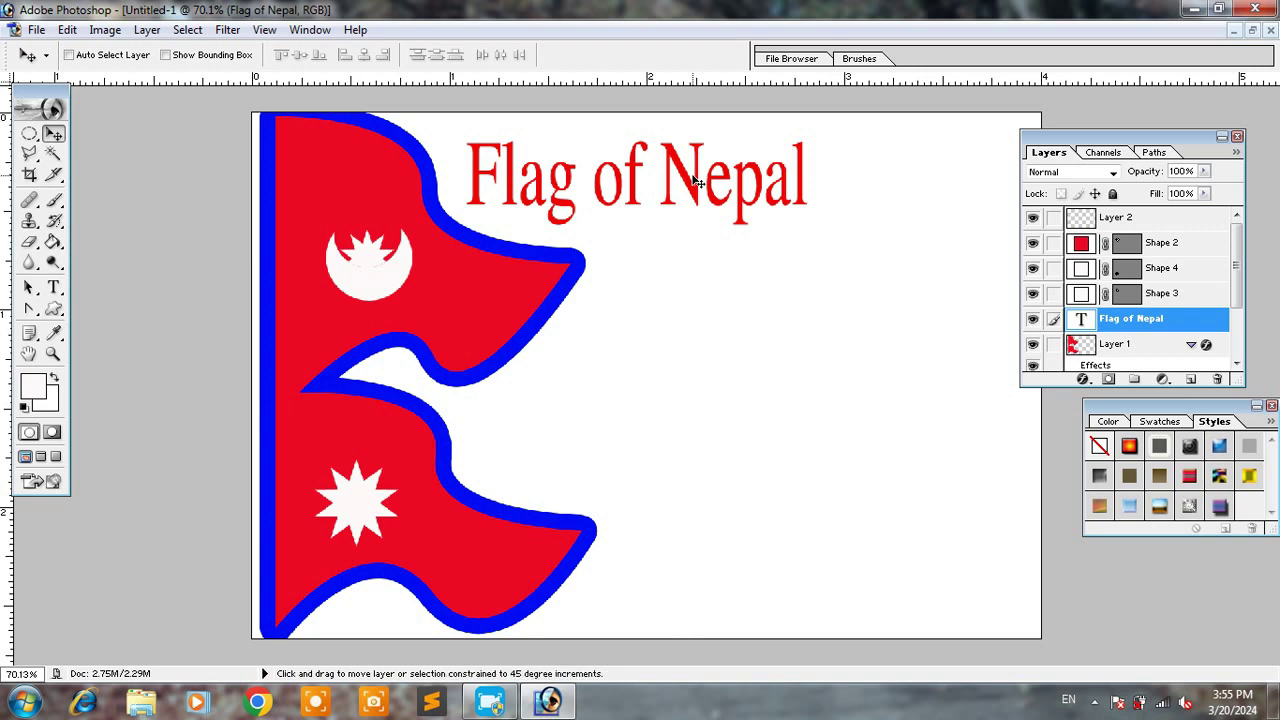
# Flatten all layers and convert the Background into an editable Layer 0.
pyautogui.hotkey('ctrl', 'shift', 'e')
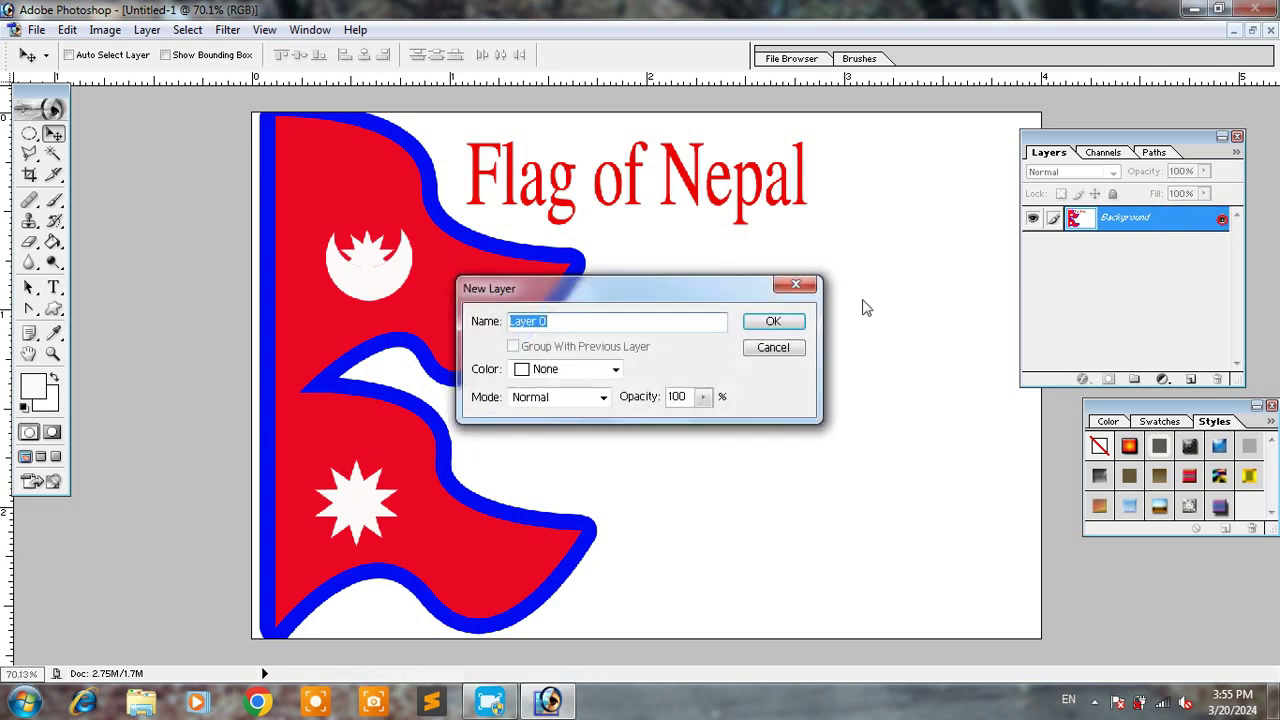
pyautogui.click(784, 322)
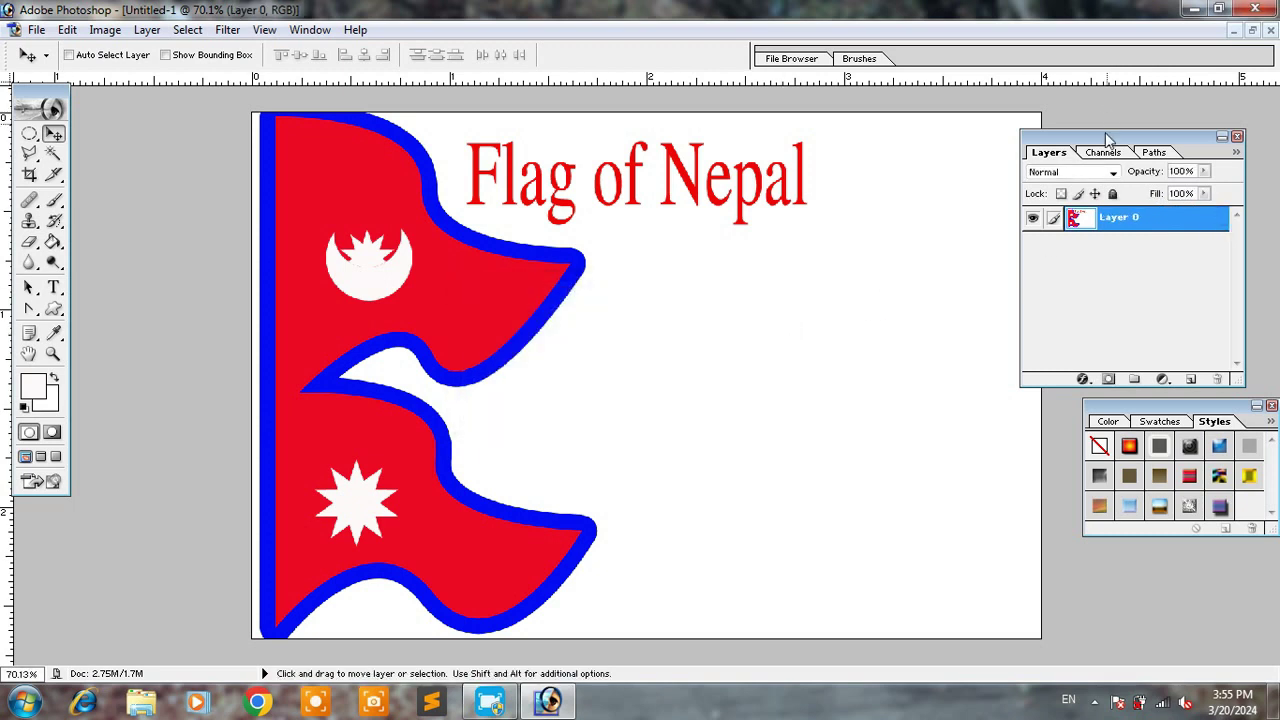
pyautogui.moveTo(1119, 141); pyautogui.dragTo(1125, 141)
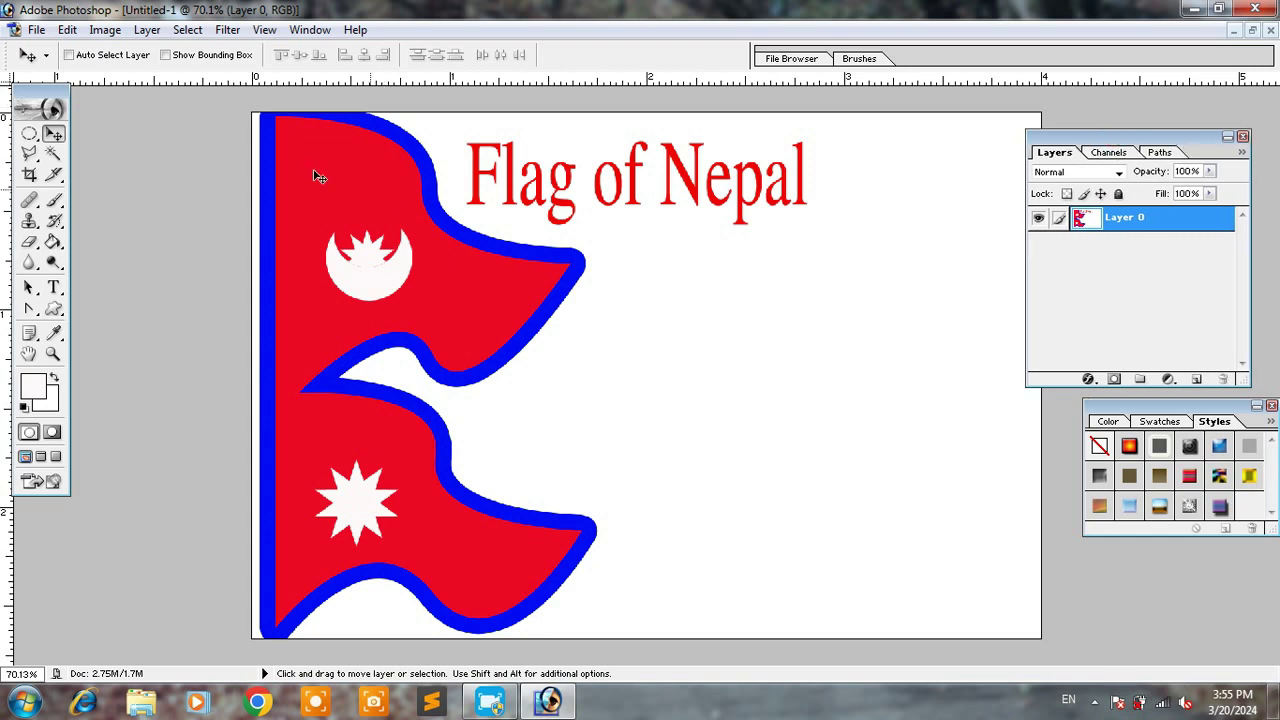
# Save the flag to the Desktop as 'Flag of nepal.jpg' at maximum JPEG quality 12.
pyautogui.click(36, 31)
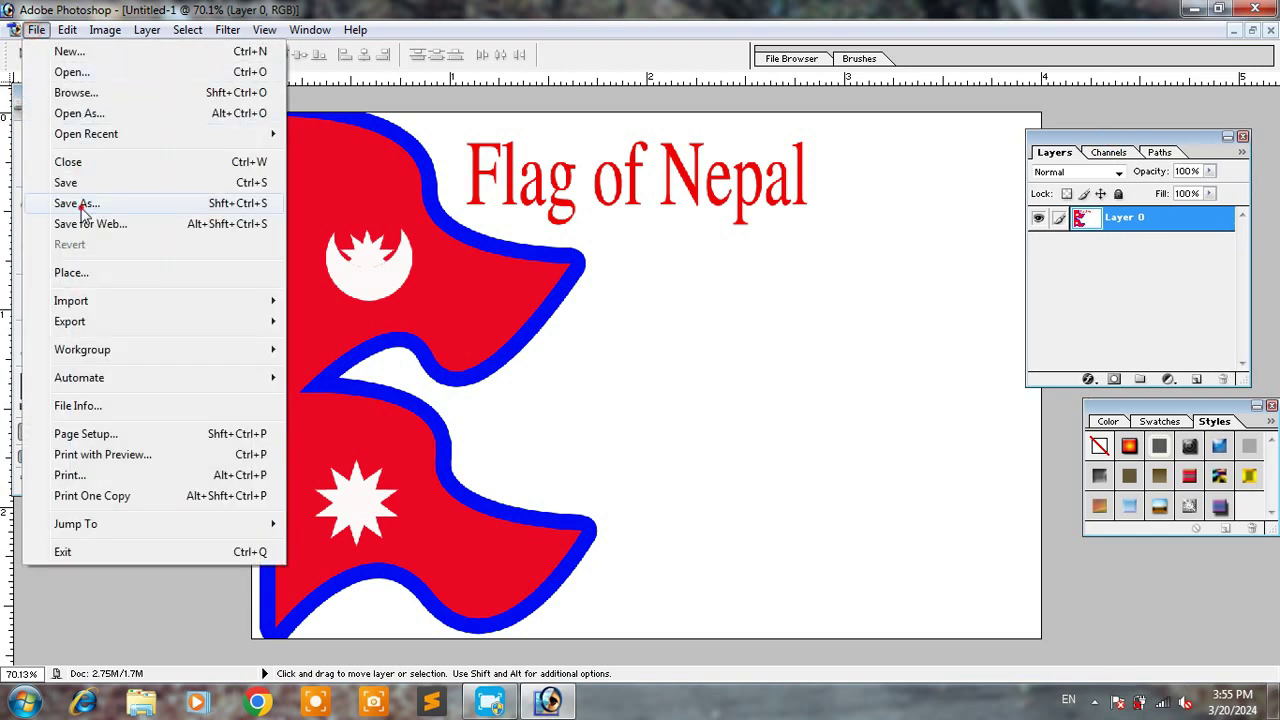
pyautogui.click(80, 203)
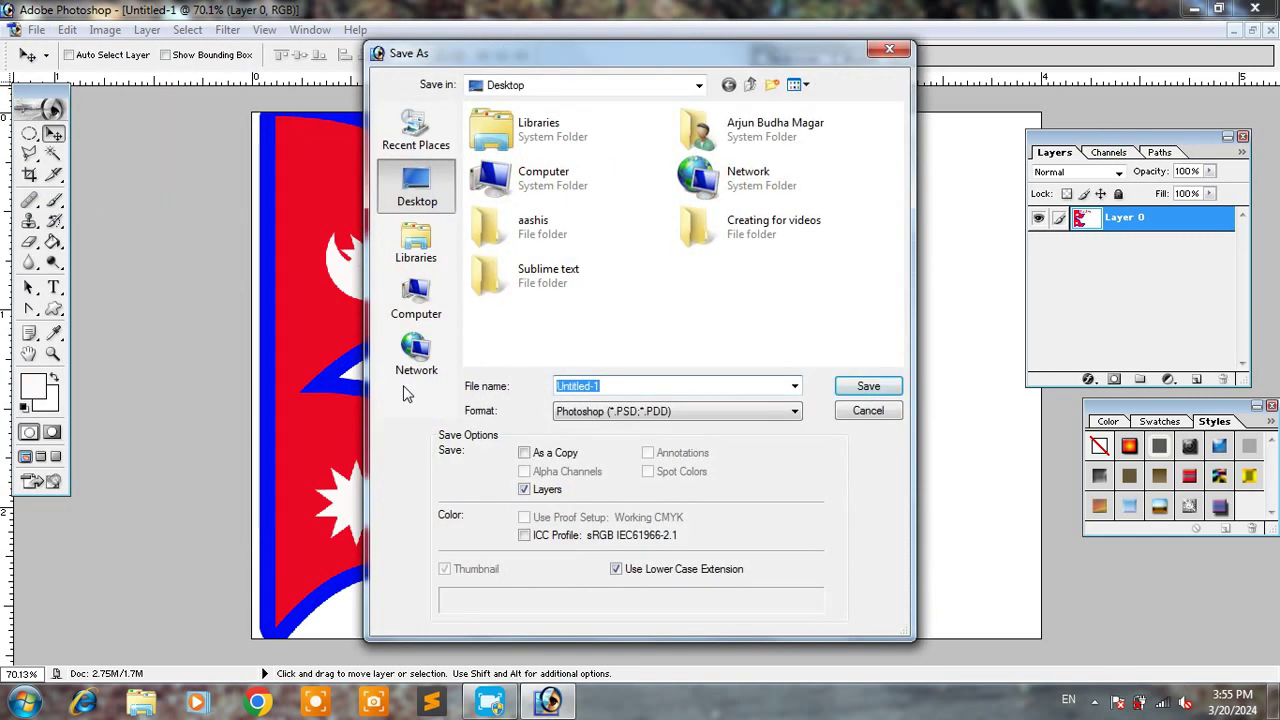
pyautogui.click(614, 410)
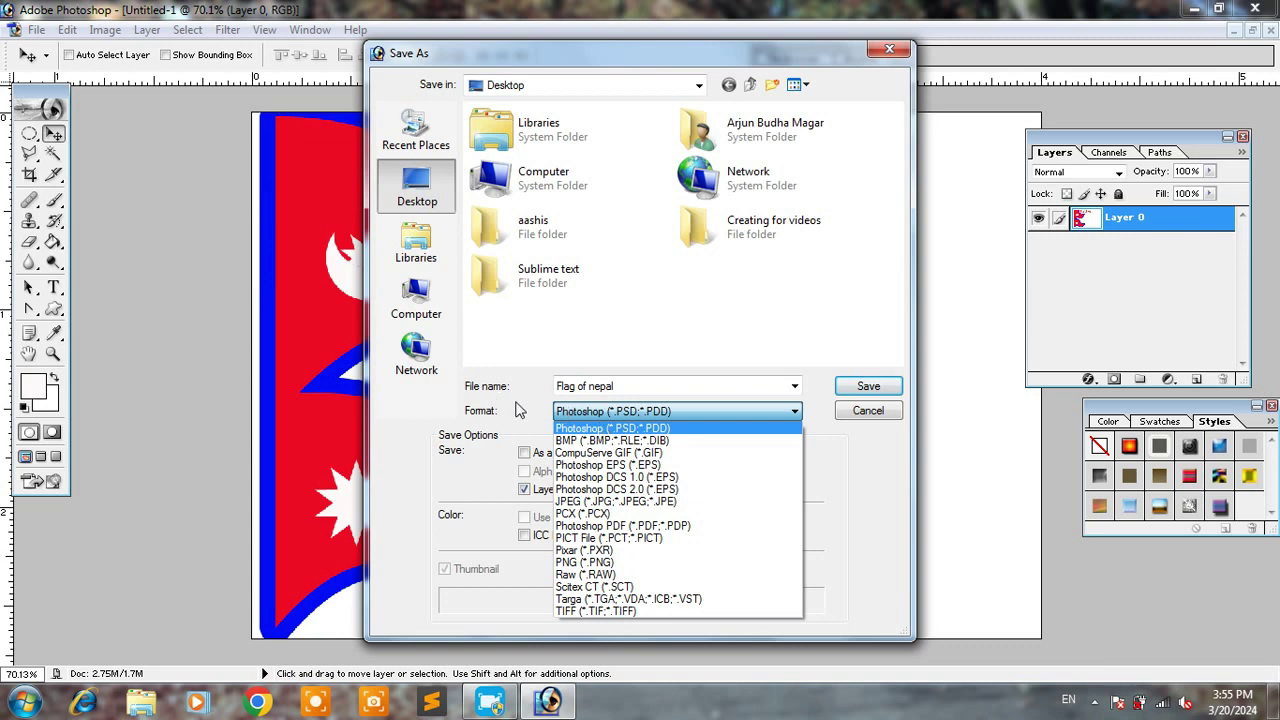
pyautogui.click(615, 501)
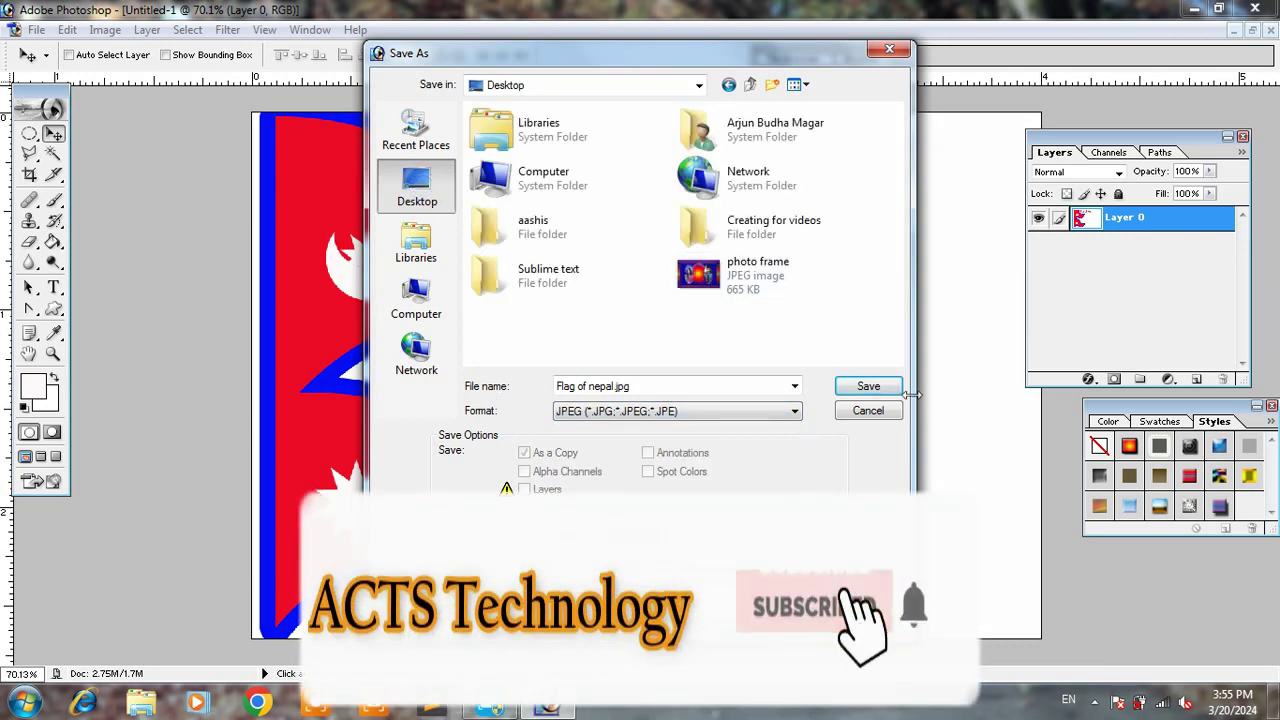
pyautogui.click(868, 387)
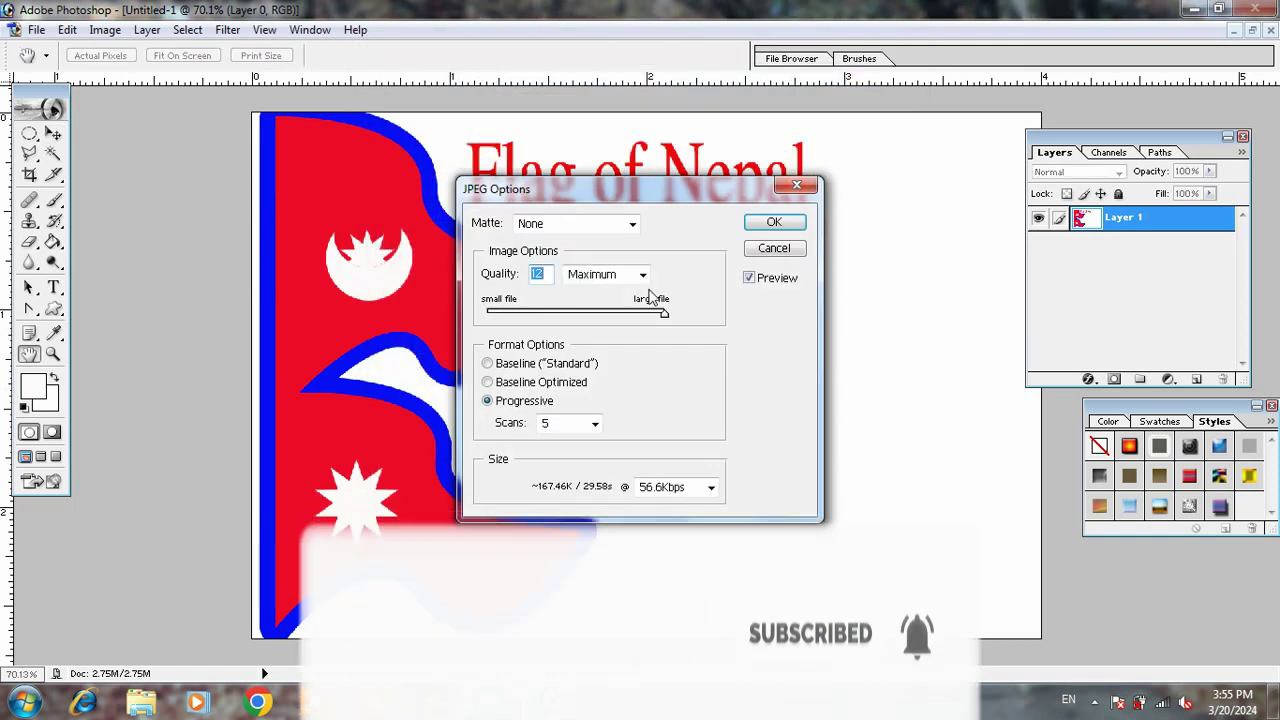
pyautogui.click(776, 223)
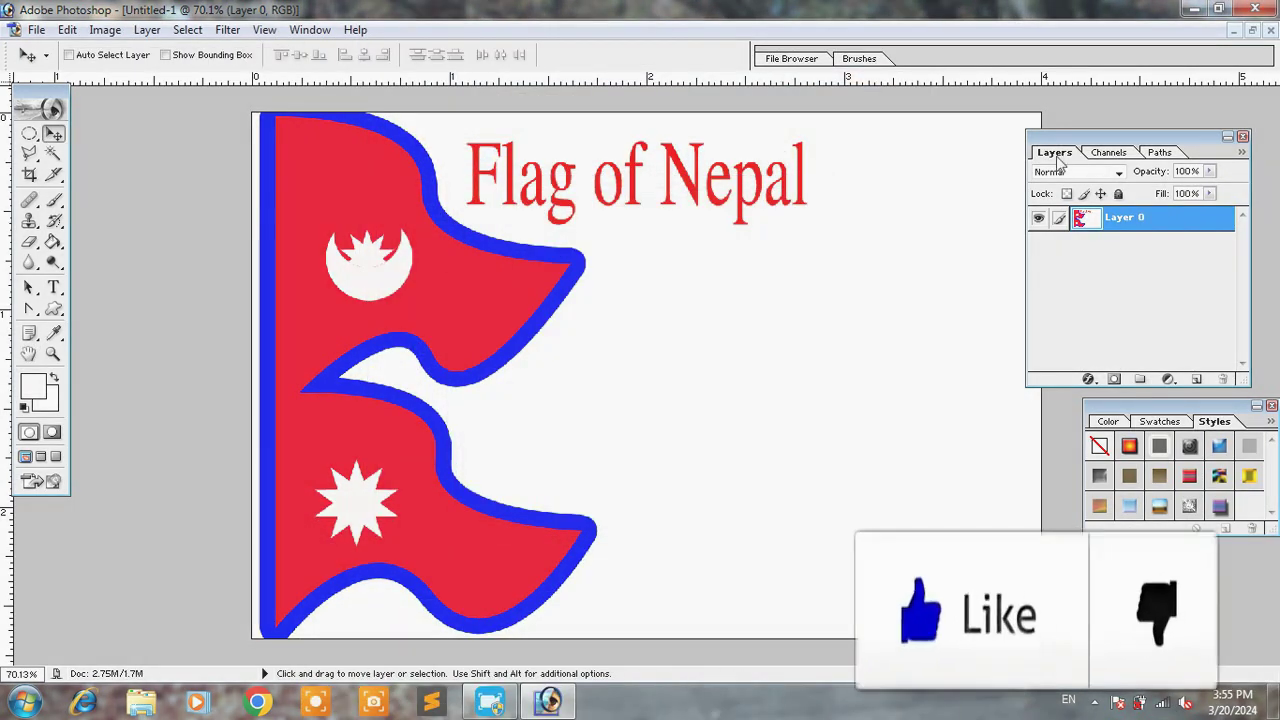
pyautogui.moveTo(1095, 141); pyautogui.dragTo(1130, 138)
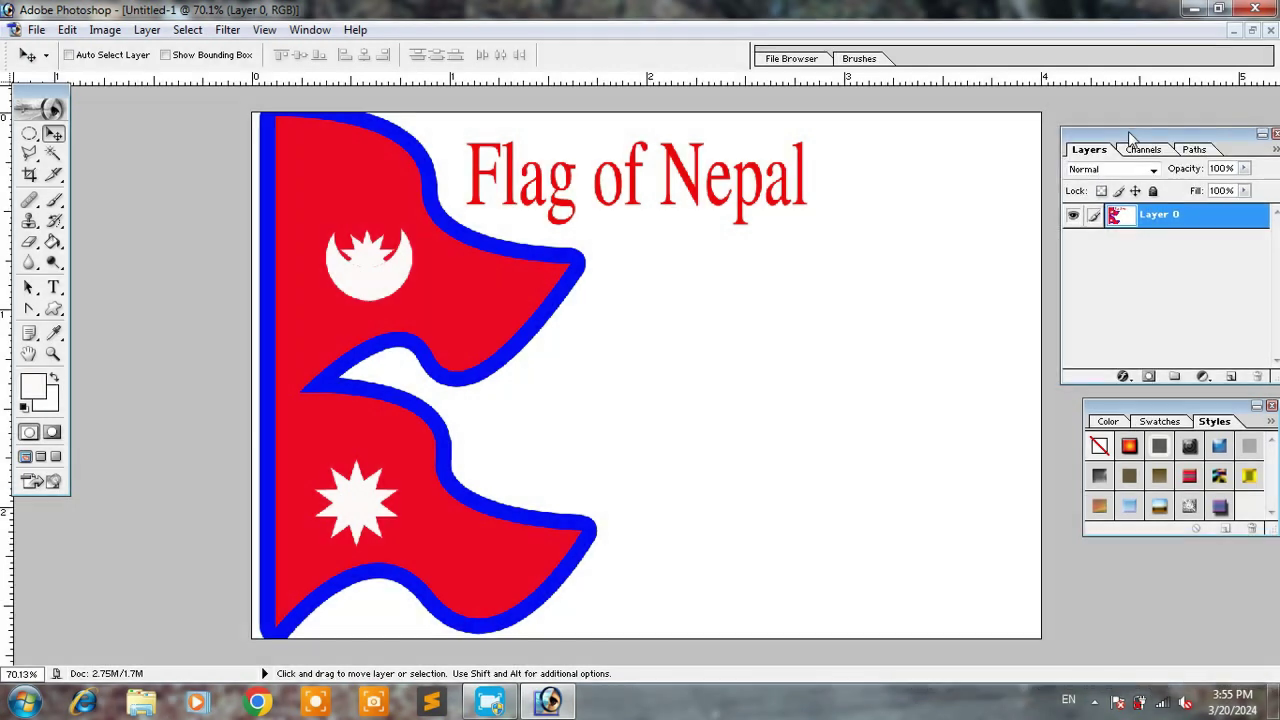